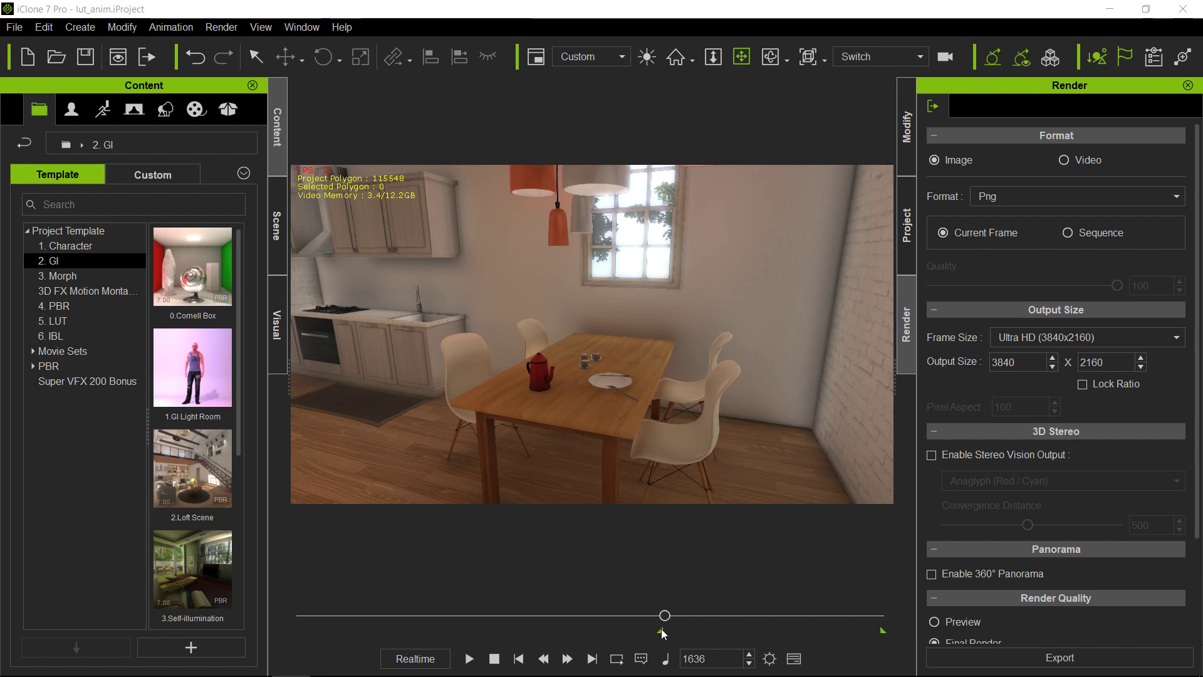
Scrub through the living room and dining room shots, returning the playhead to frame 1636
mouse_move(665, 617)
left_mouse_down()
mouse_move(371, 616)
mouse_move(292, 603)
mouse_move(669, 633)
left_mouse_up()
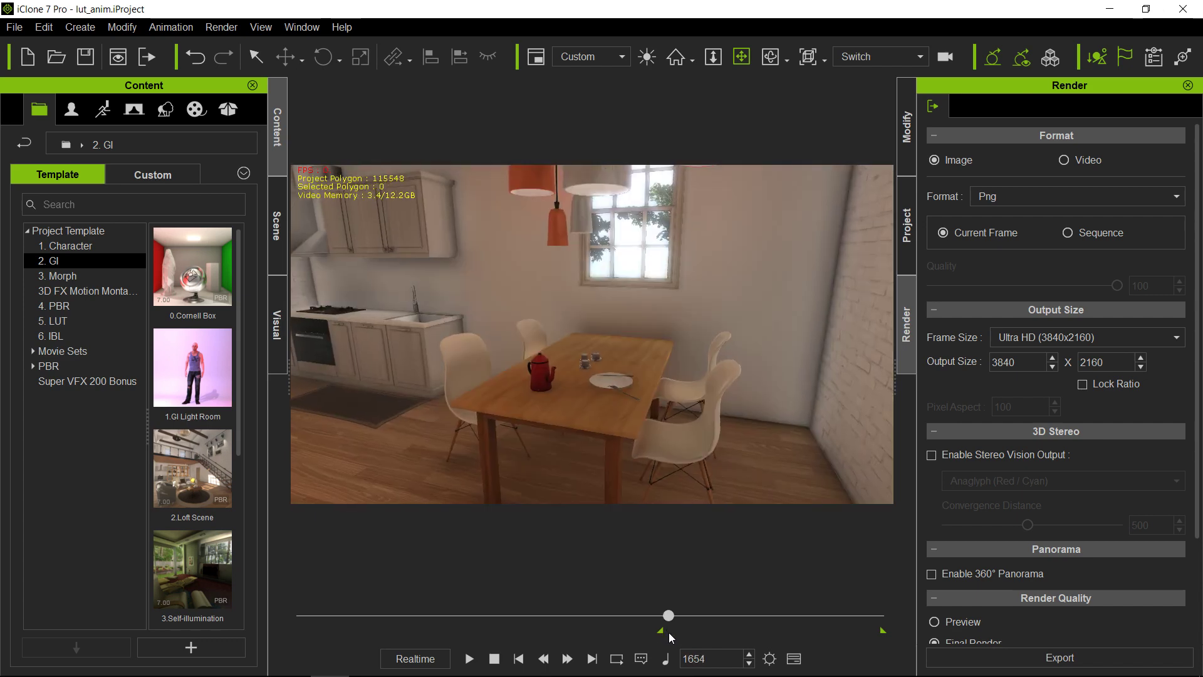
left_click(495, 660)
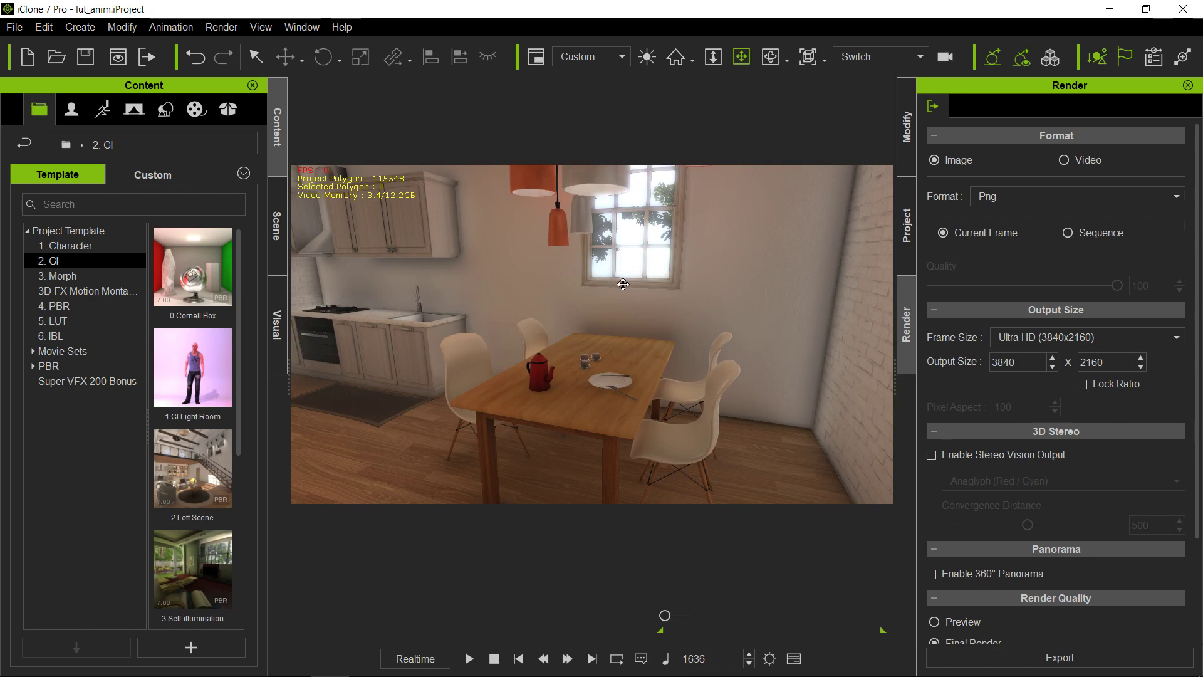
left_click(663, 616)
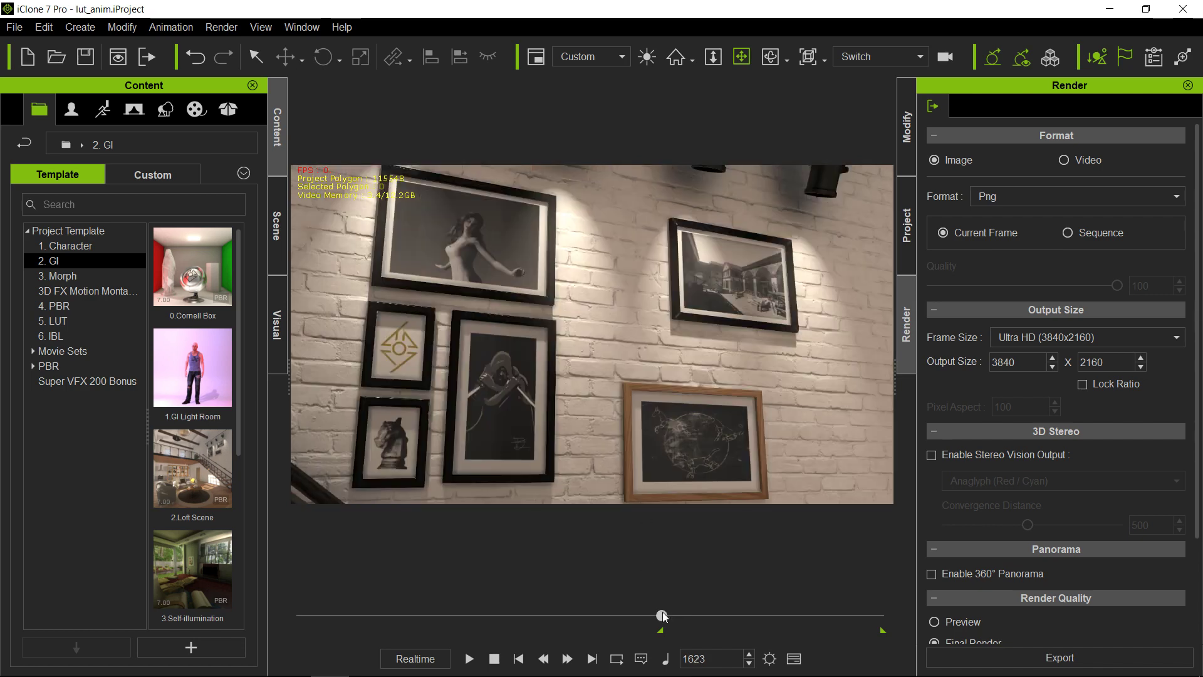
left_click_drag(663, 616, 884, 619)
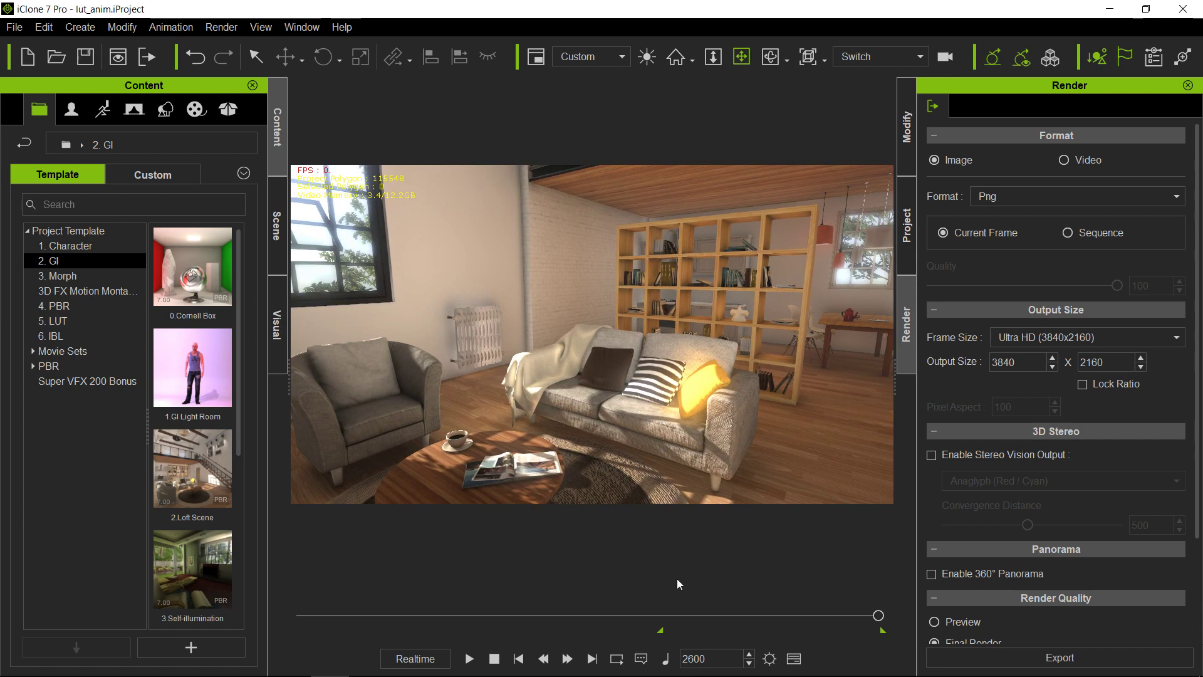
left_click(495, 662)
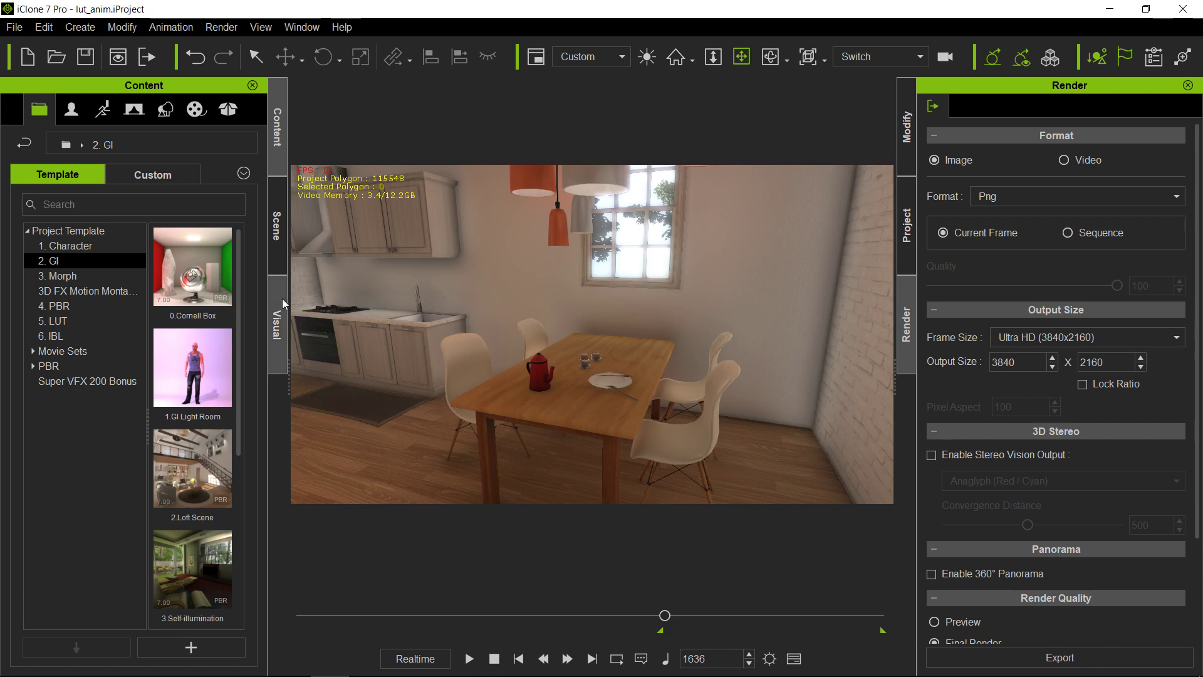
Add the Night Effect LUT from the LUT folder as a post effect
left_click(279, 322)
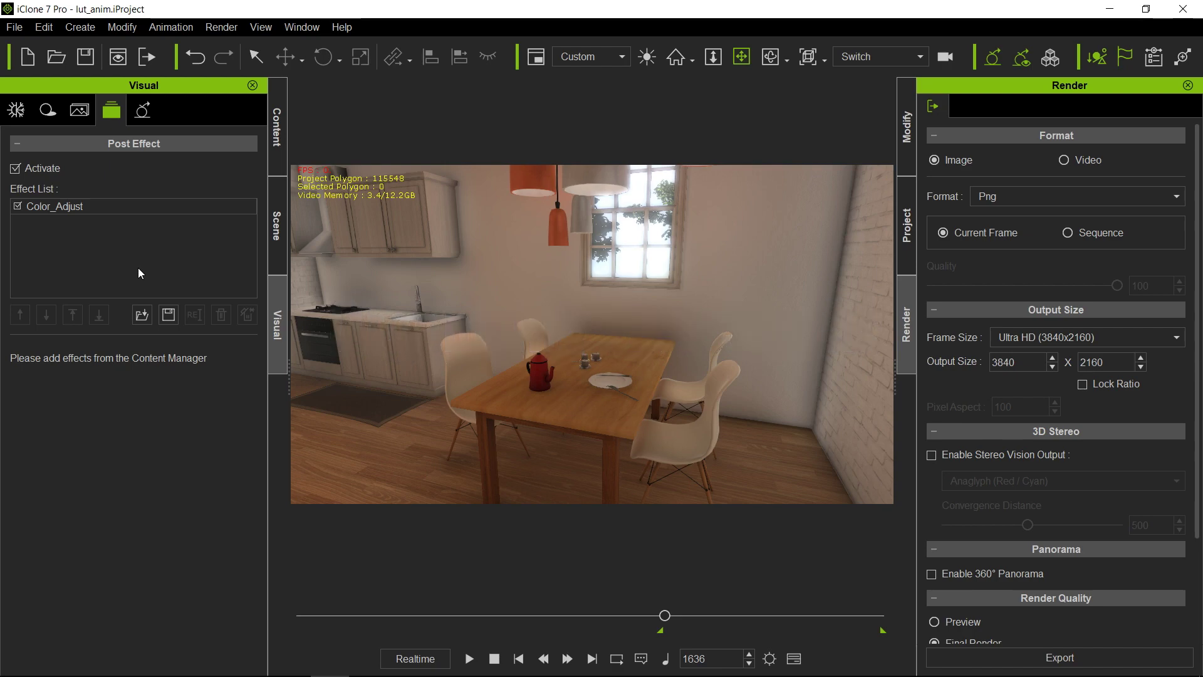
left_click(142, 316)
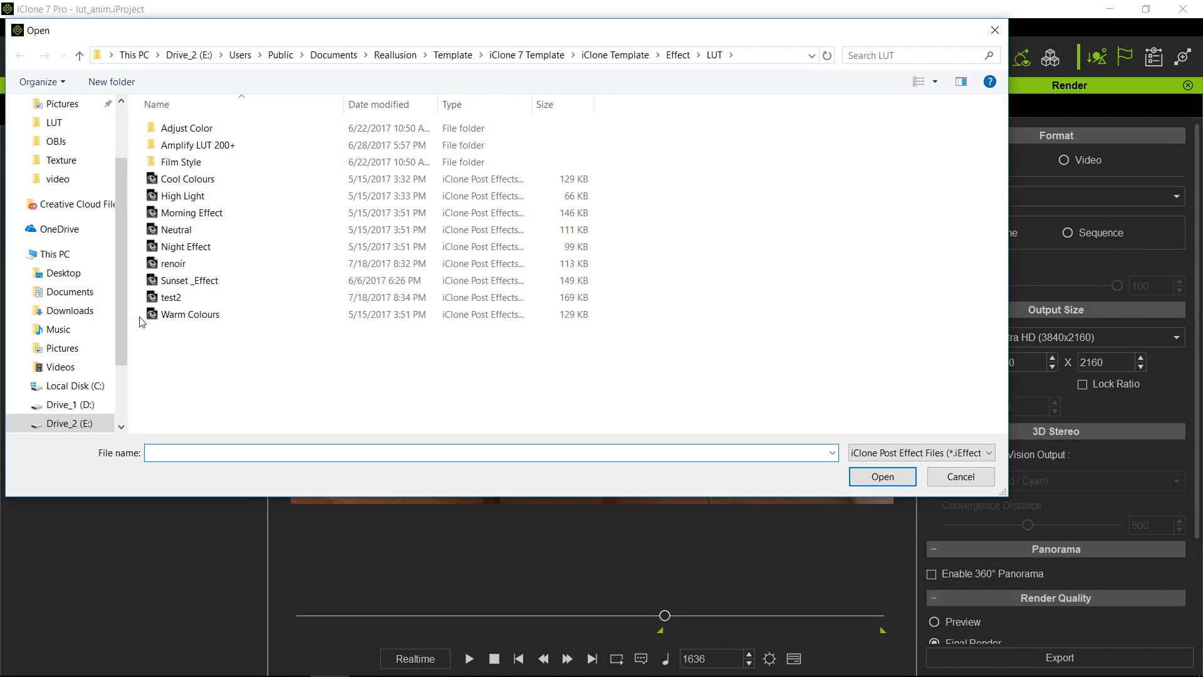
double_click(186, 247)
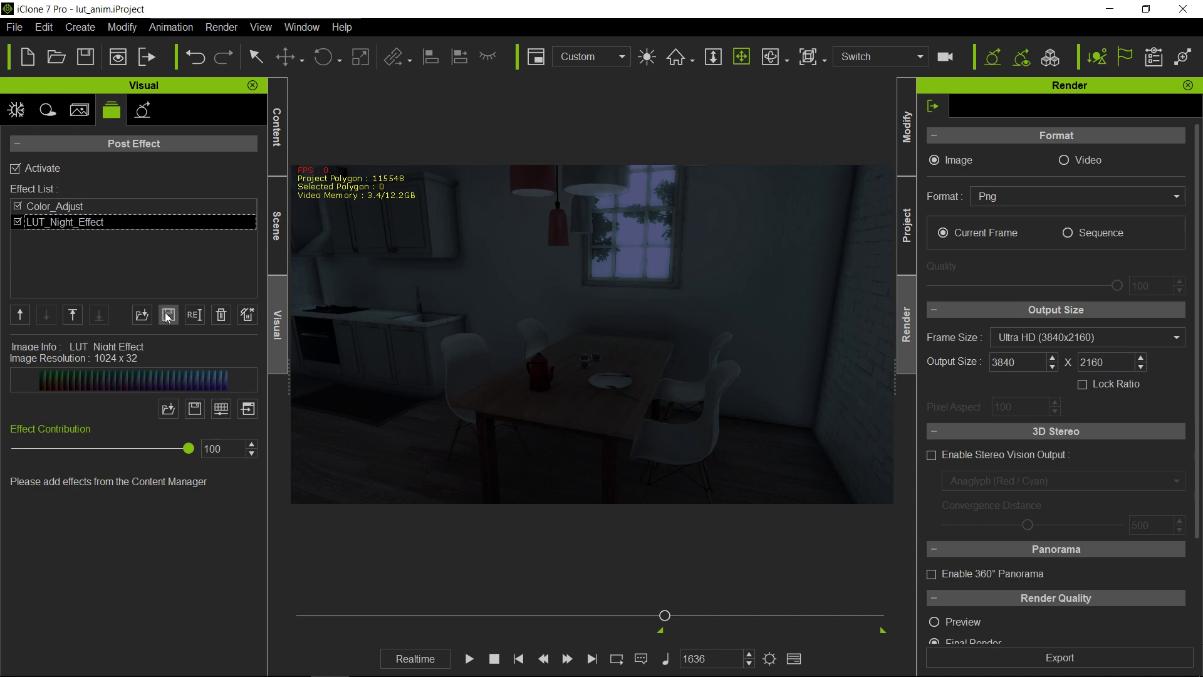
left_click(141, 315)
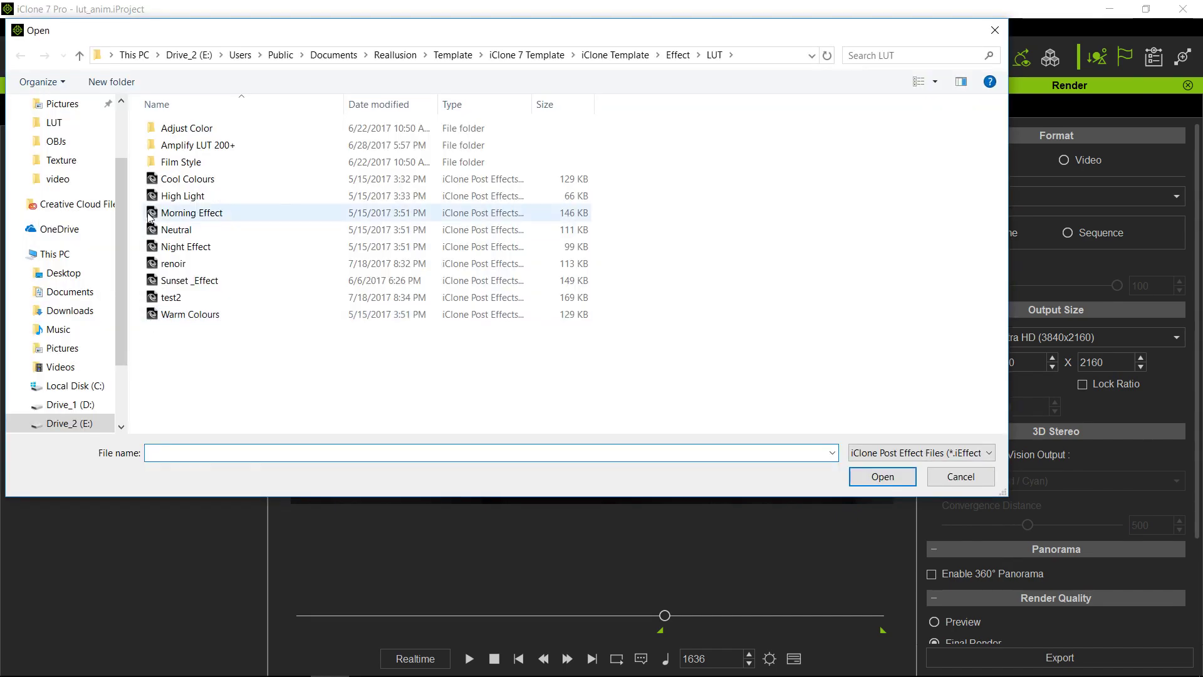
Load the Morning Effect LUT and lower its Effect Contribution to 0
double_click(237, 214)
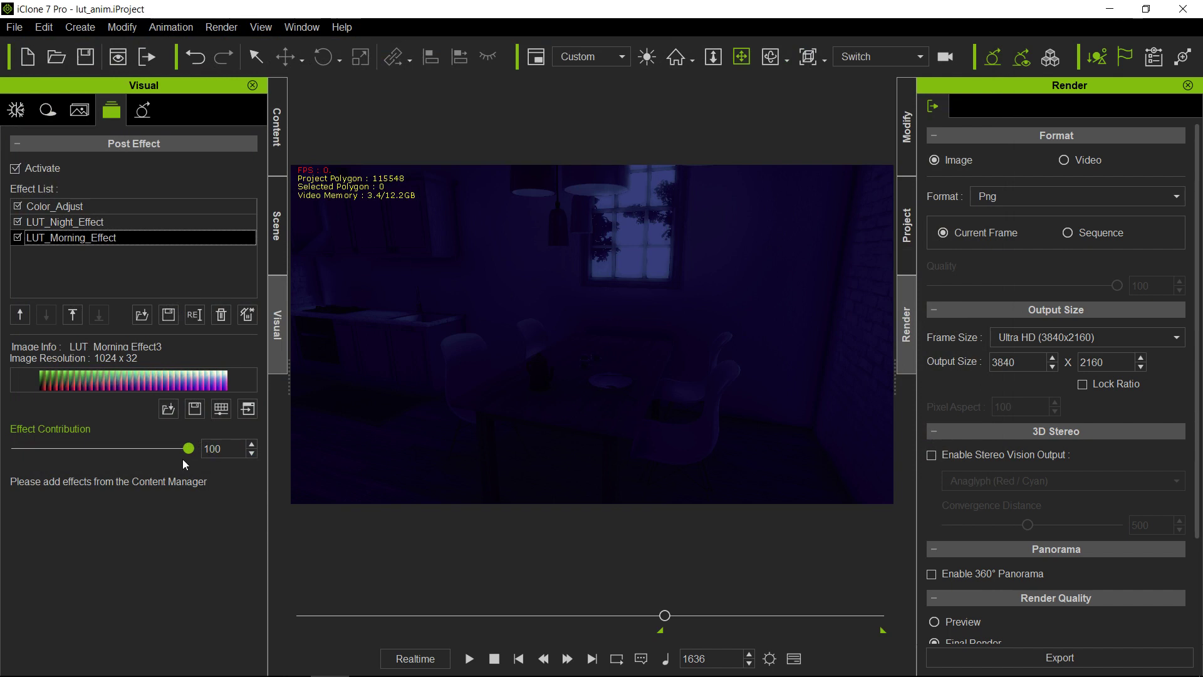
left_click_drag(187, 450, 109, 455)
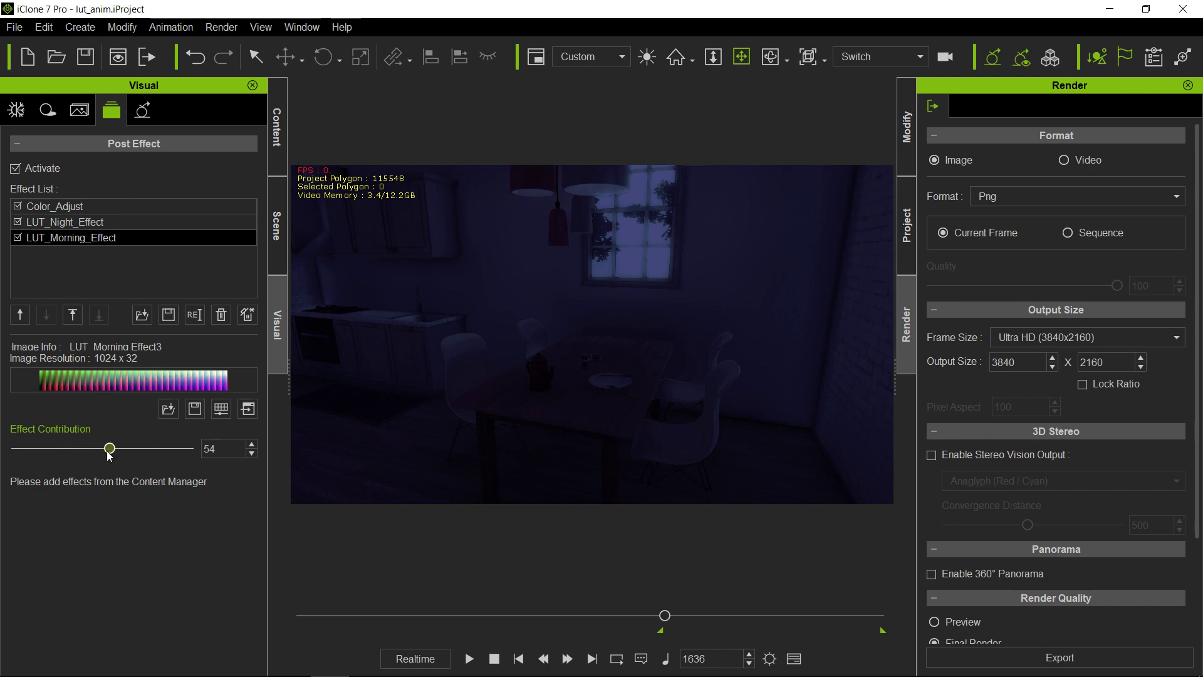
left_click_drag(110, 448, 10, 447)
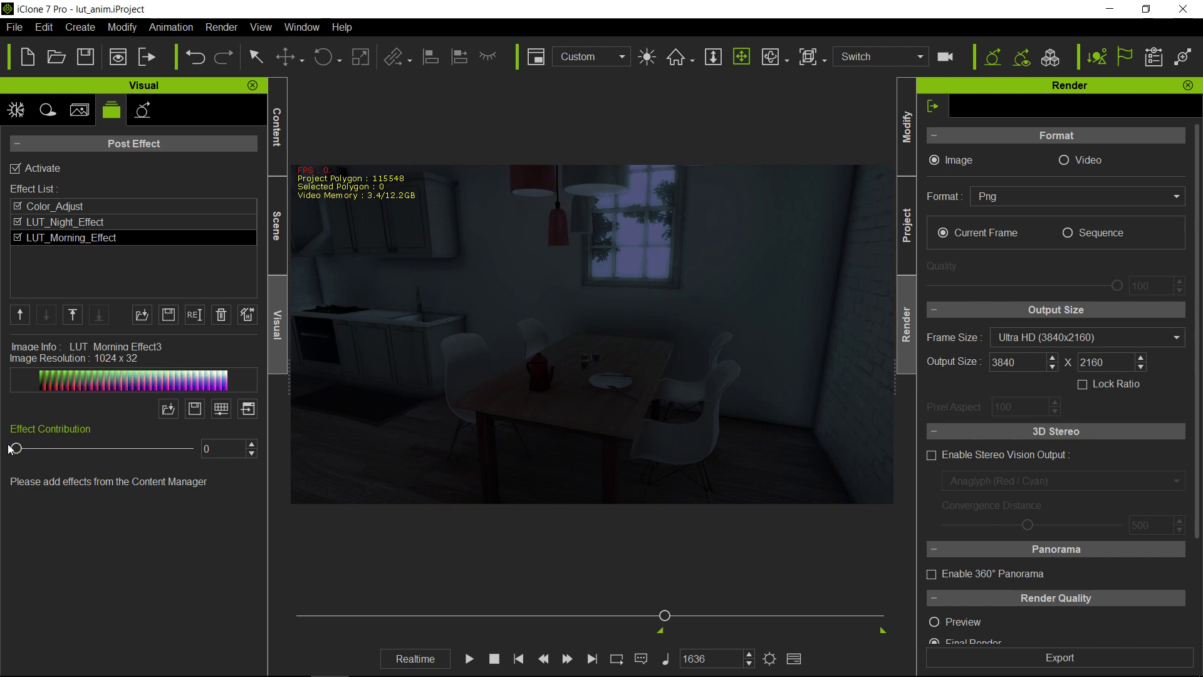
Load the Cool Colours LUT at 100 contribution, turning the kitchen deep blue
left_click(141, 315)
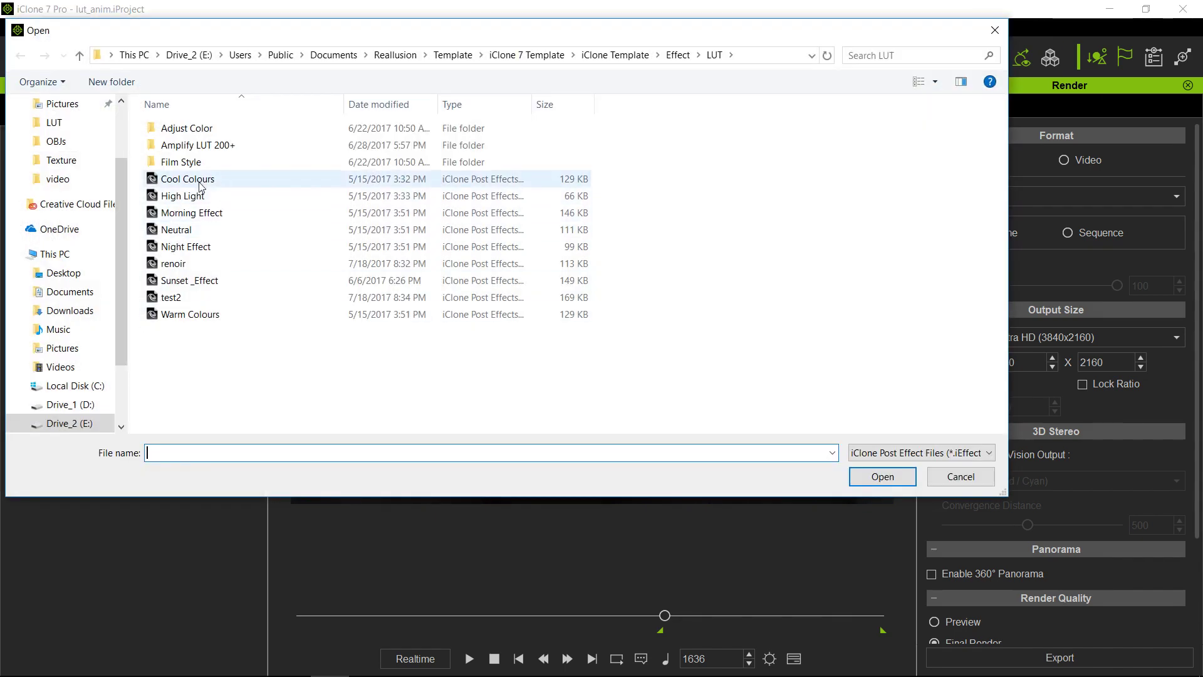
left_click(199, 180)
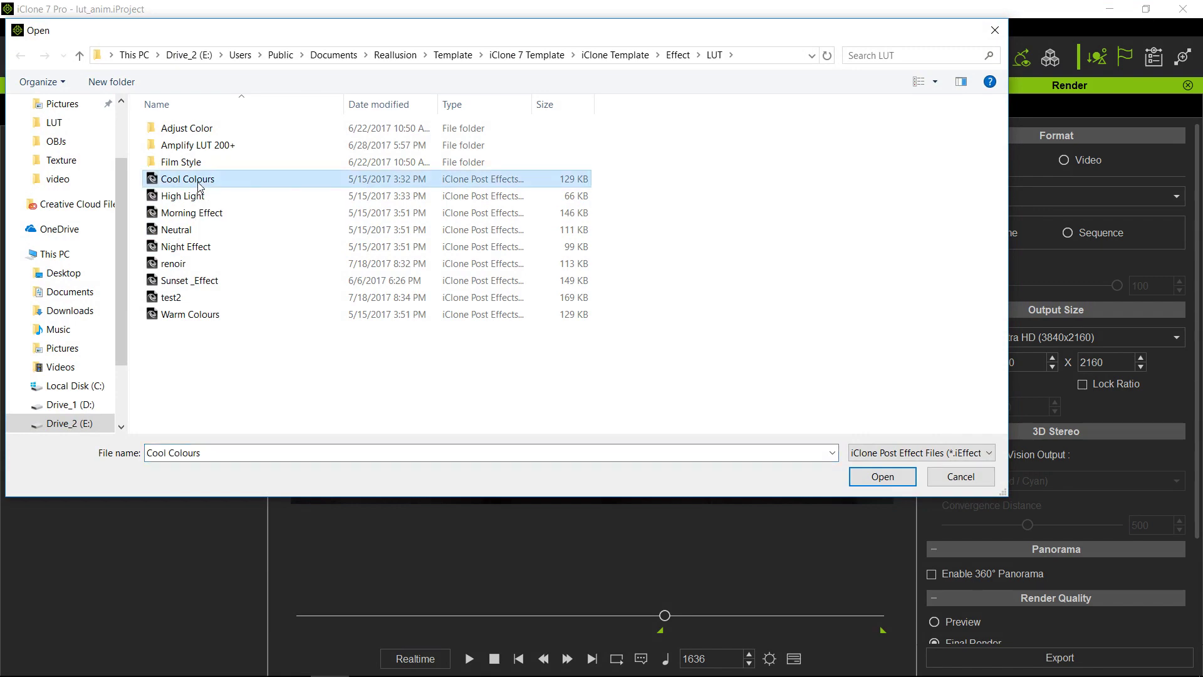
double_click(198, 181)
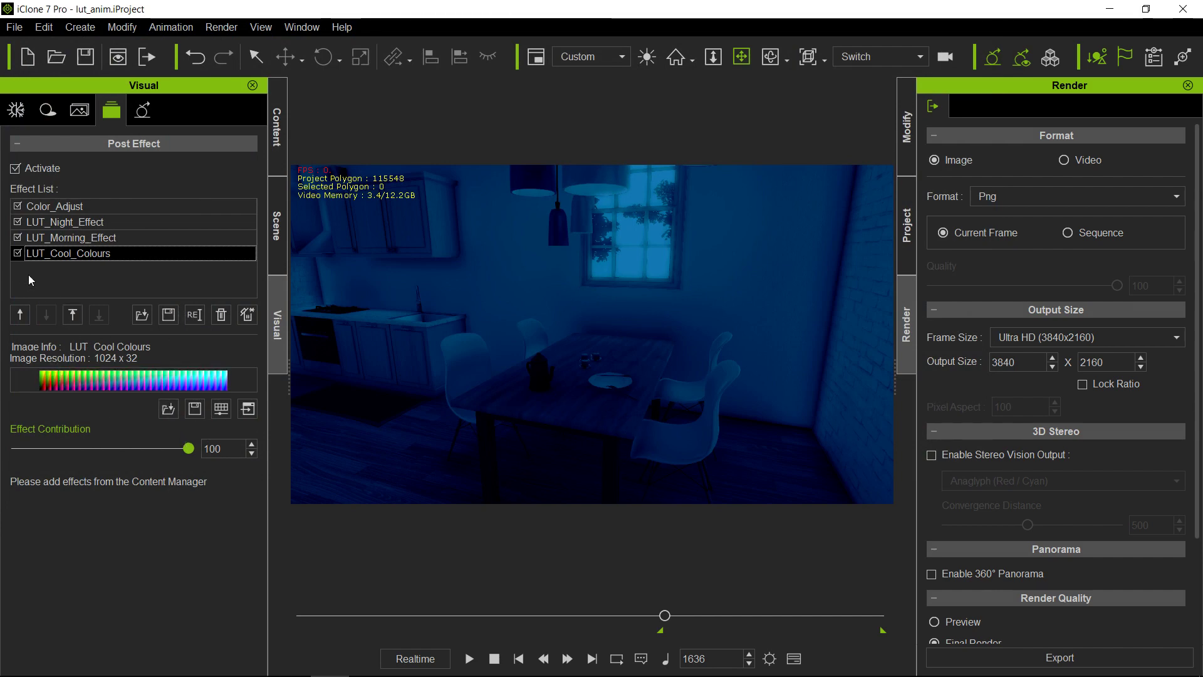
left_click(76, 237)
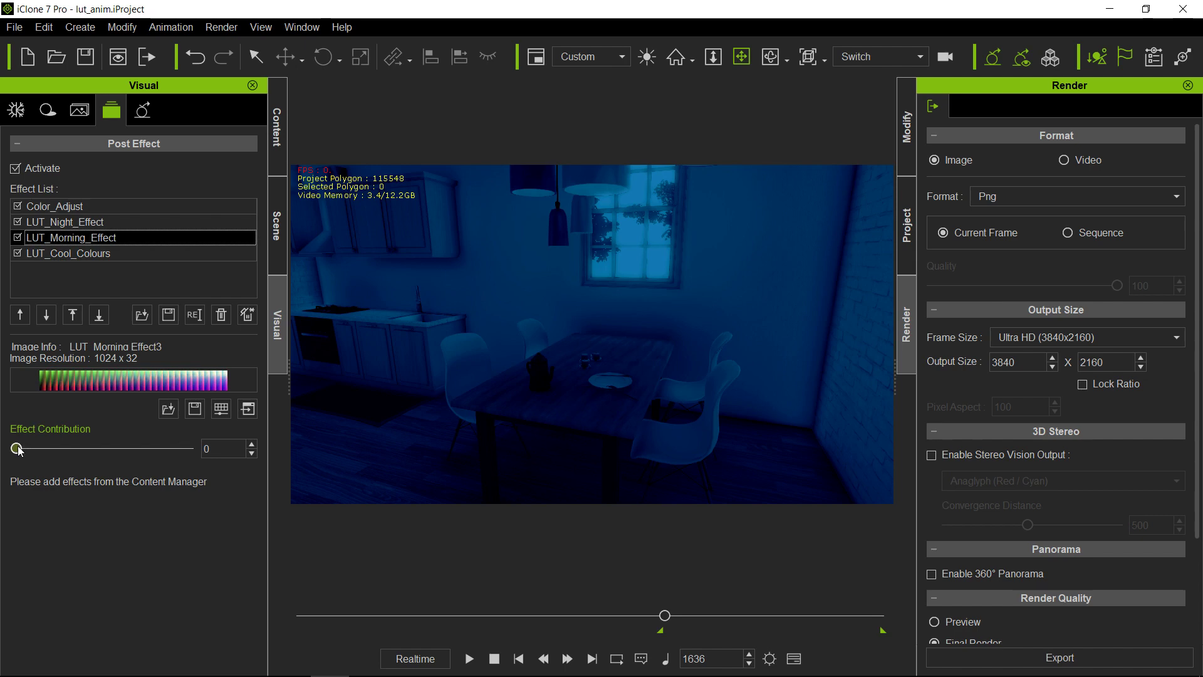
Set Cool Colours contribution to about 53 and raise Morning Effect contribution to 57
left_click_drag(17, 448, 65, 454)
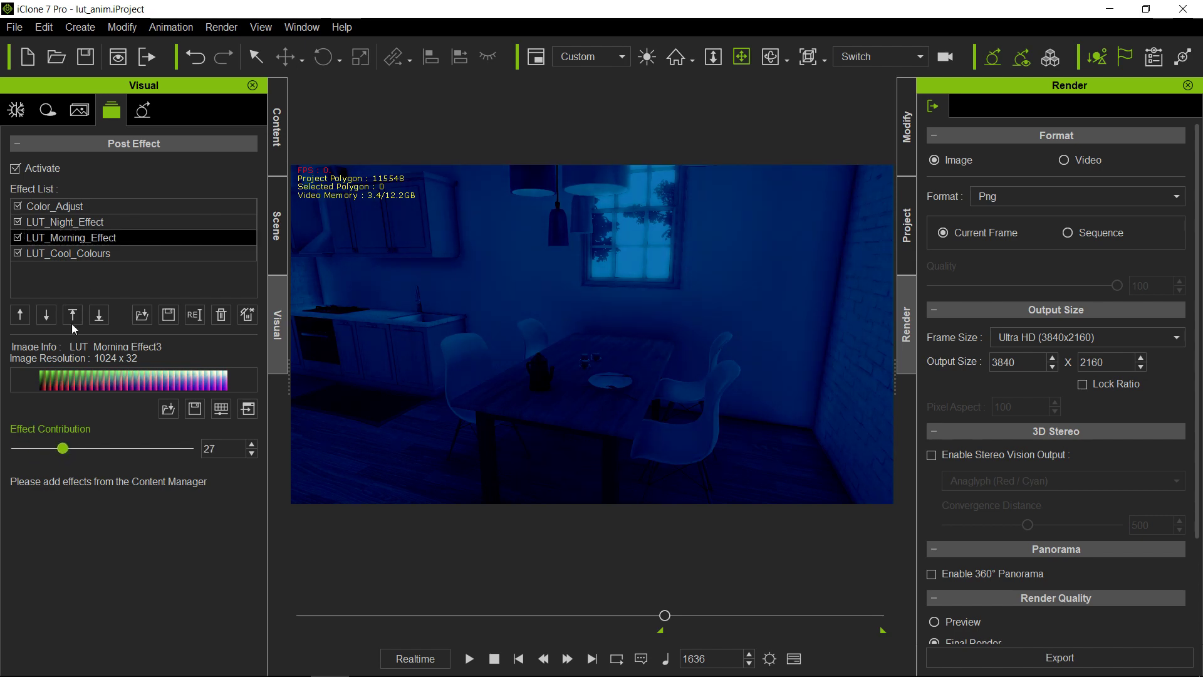
left_click(120, 253)
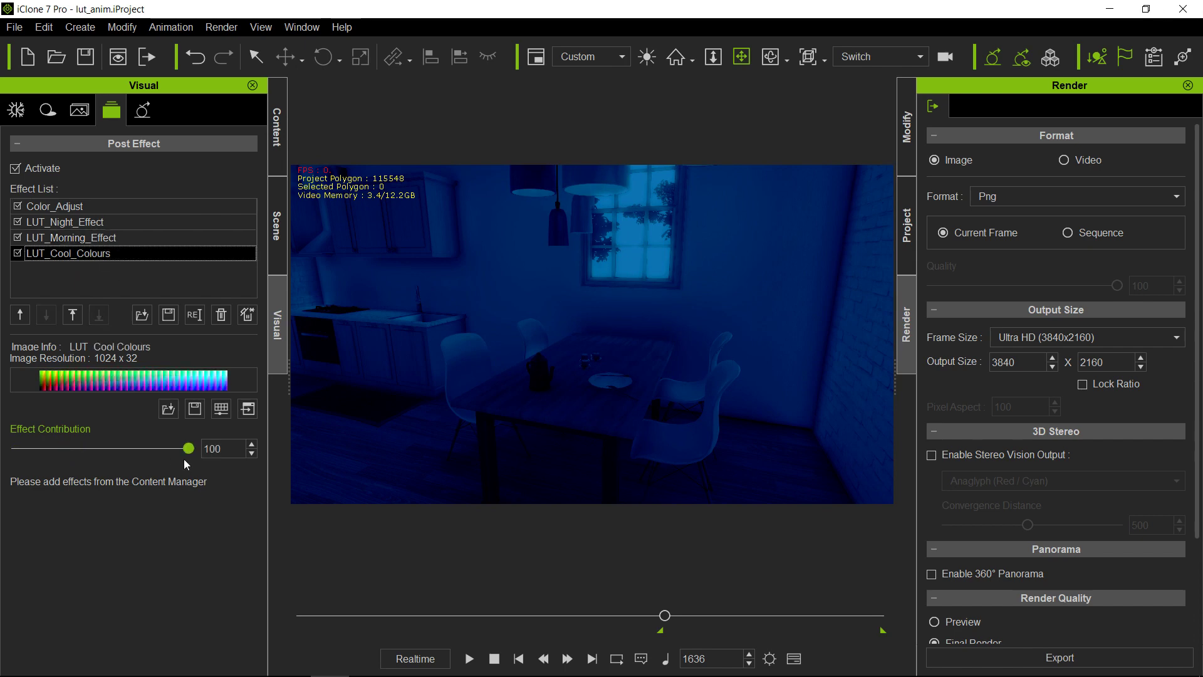
left_click_drag(188, 449, 106, 453)
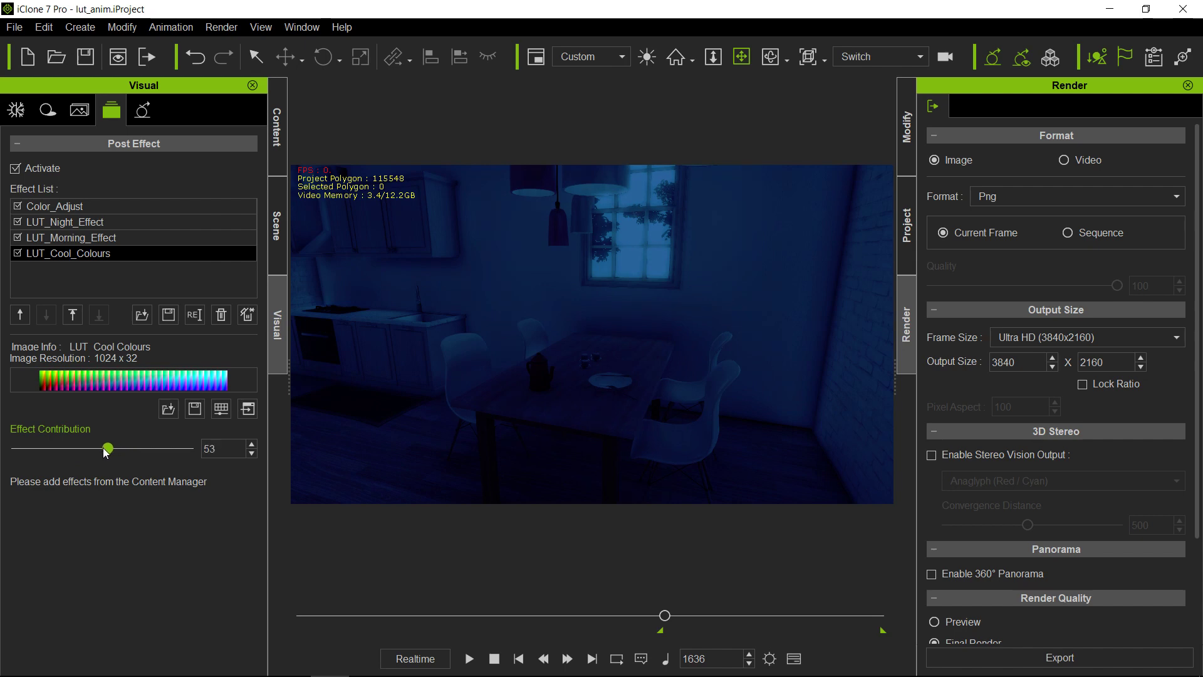
left_click(74, 224)
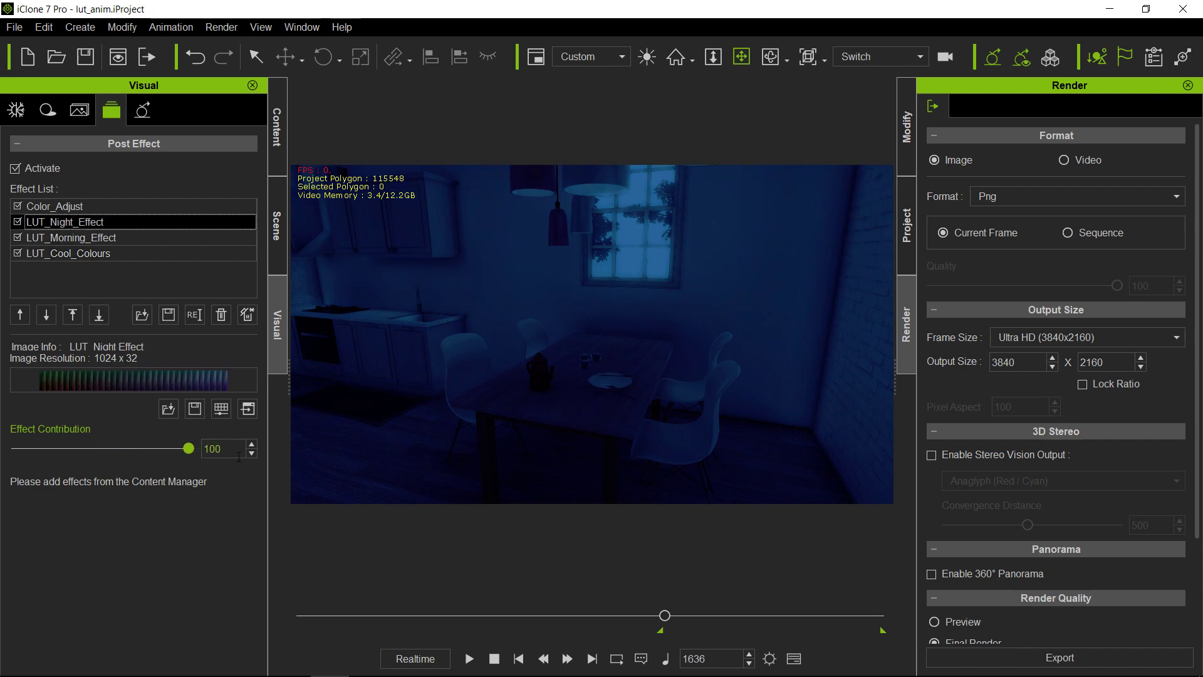
left_click(127, 238)
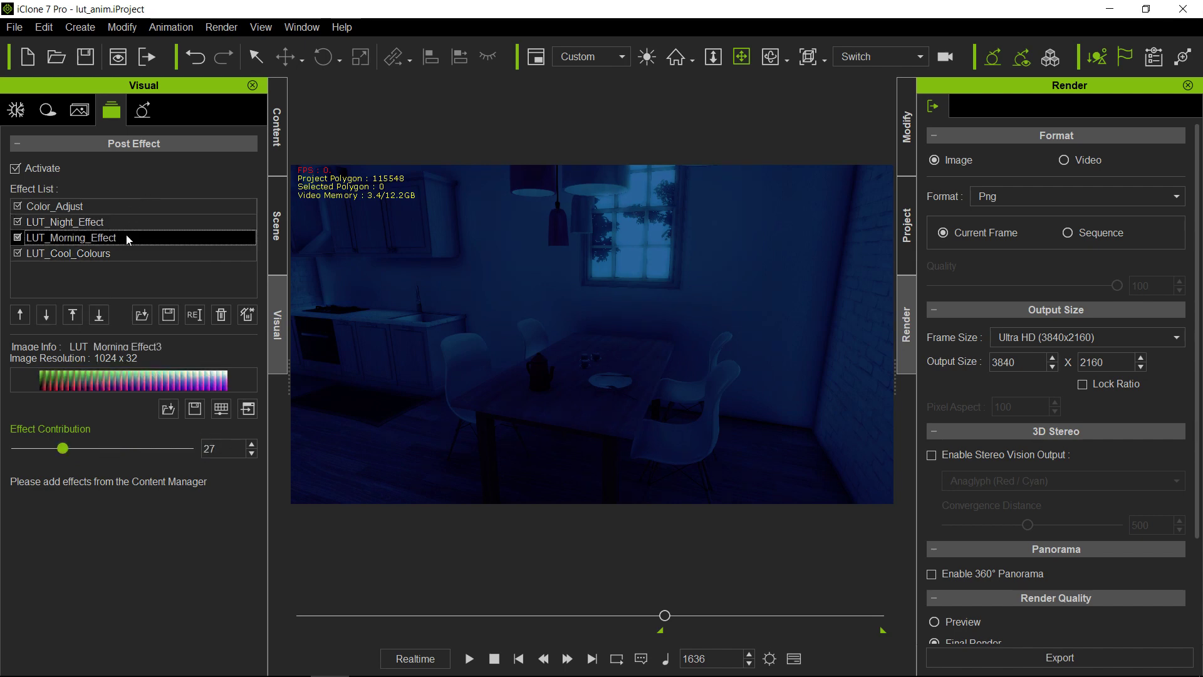
left_click_drag(63, 449, 115, 450)
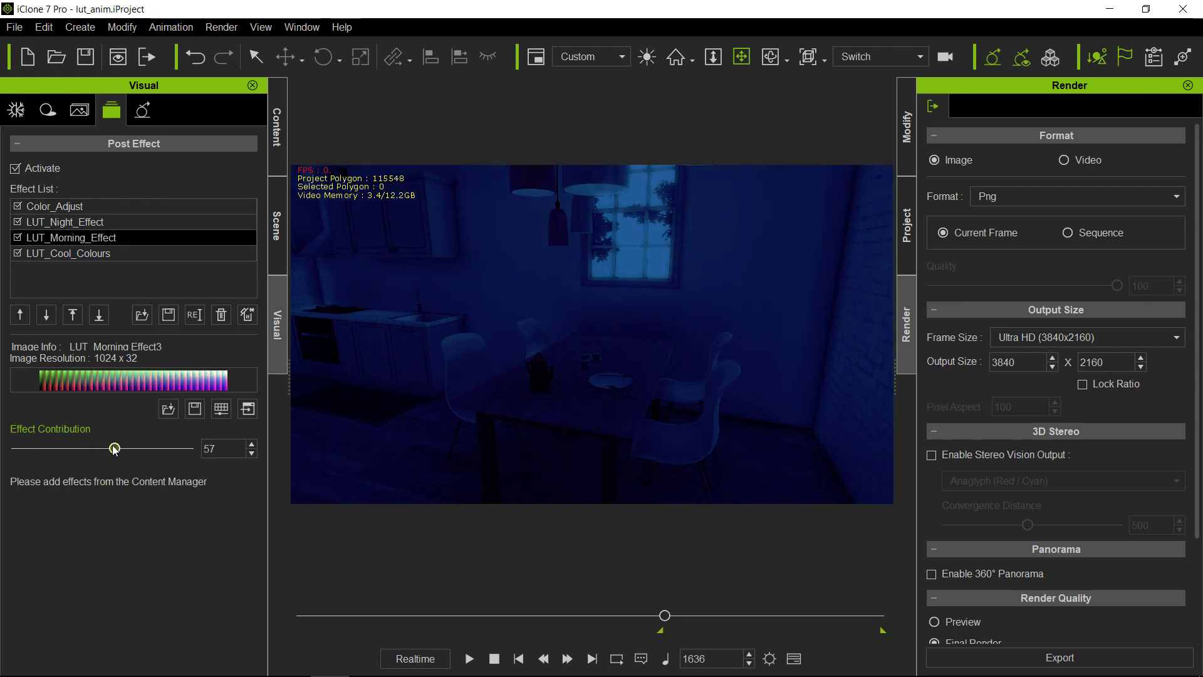
Reorder LUT_Cool_Colours in the stack until it sits third, above LUT_Morning_Effect
left_click(133, 252)
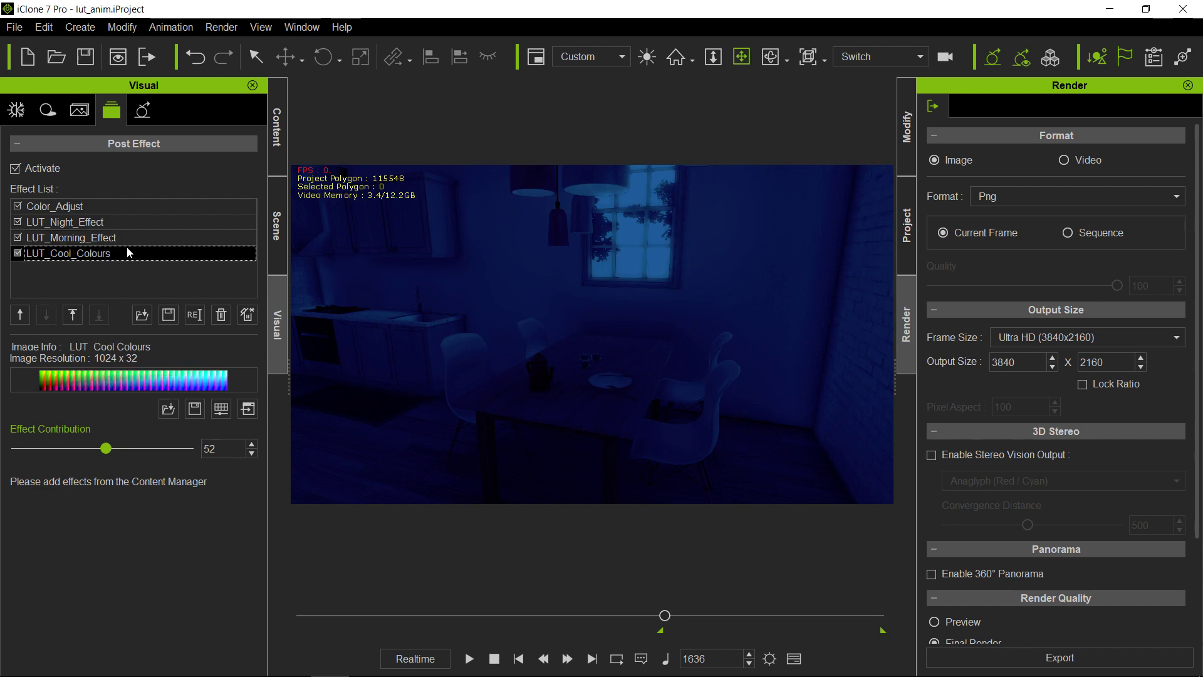
left_click(20, 315)
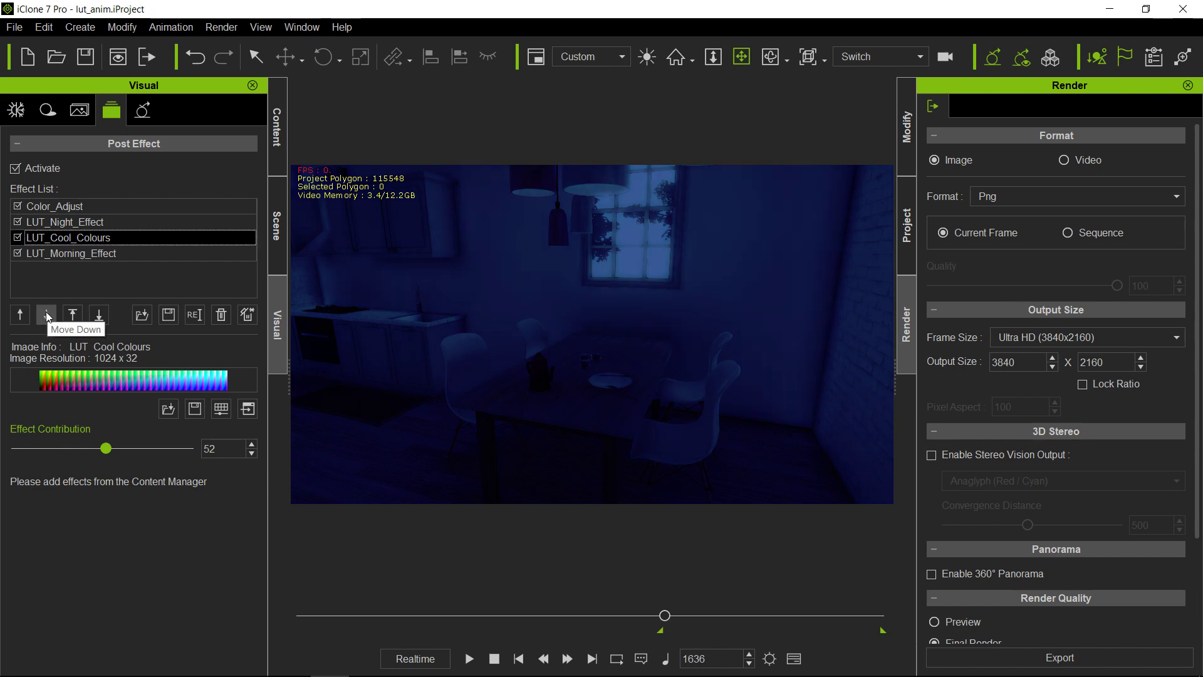
left_click(47, 315)
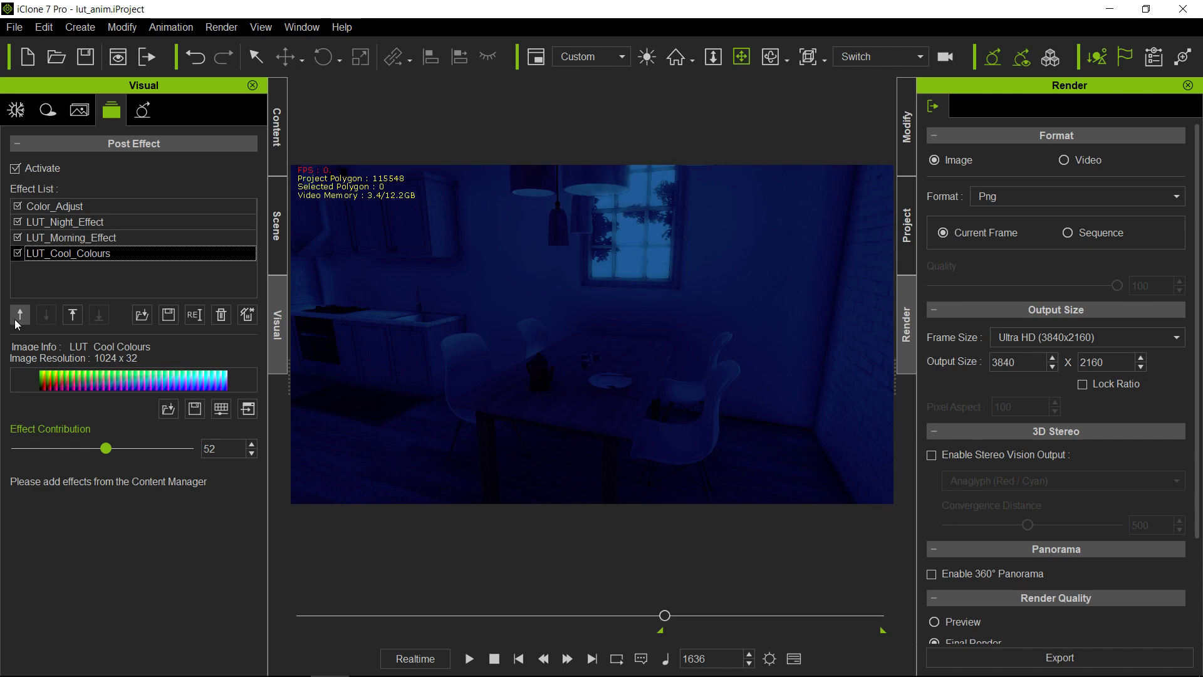
left_click(20, 320)
left_click(19, 320)
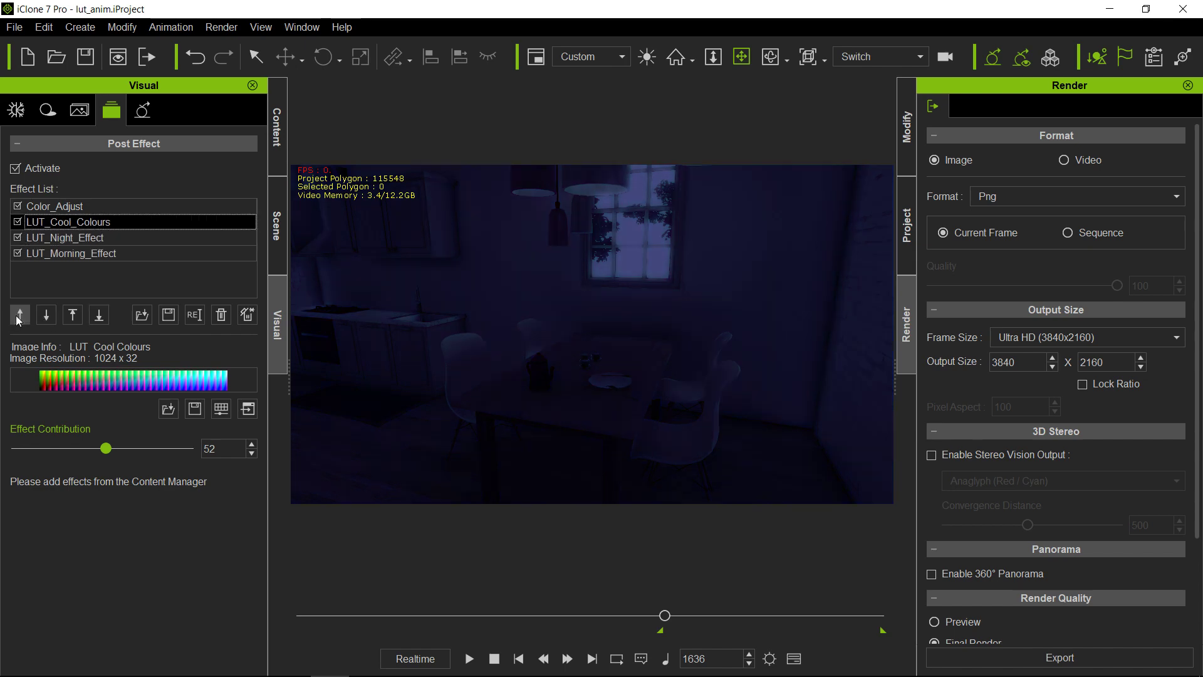
left_click(20, 317)
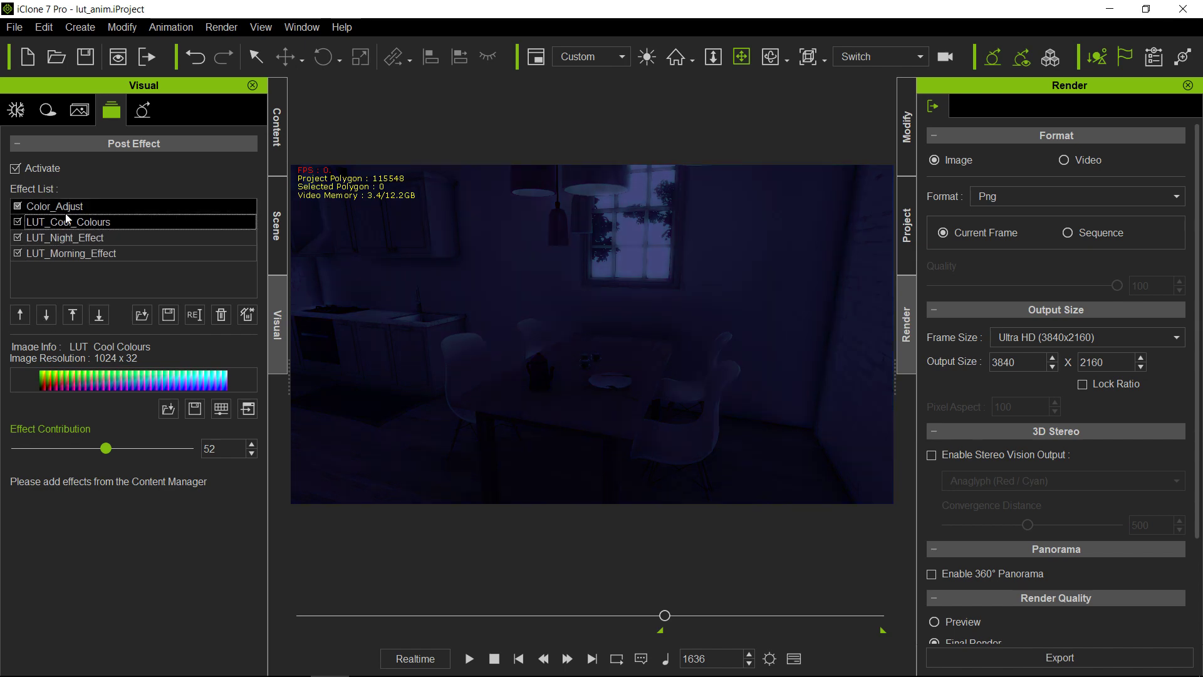
left_click(46, 315)
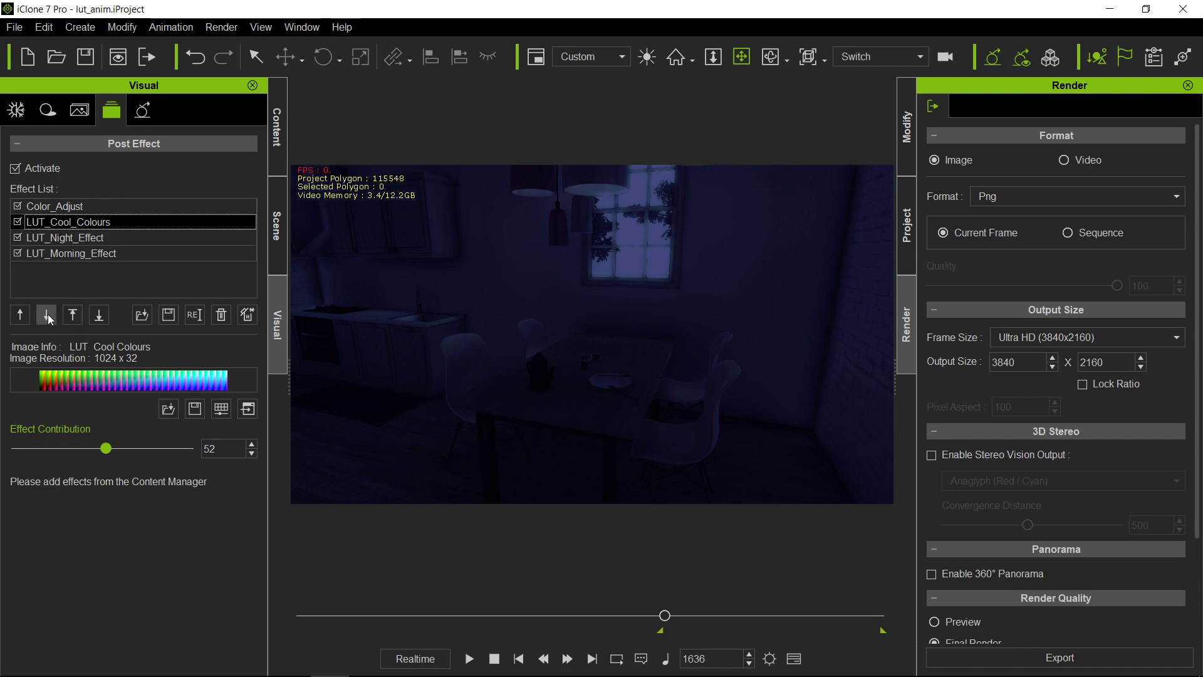
left_click(47, 314)
left_click(48, 314)
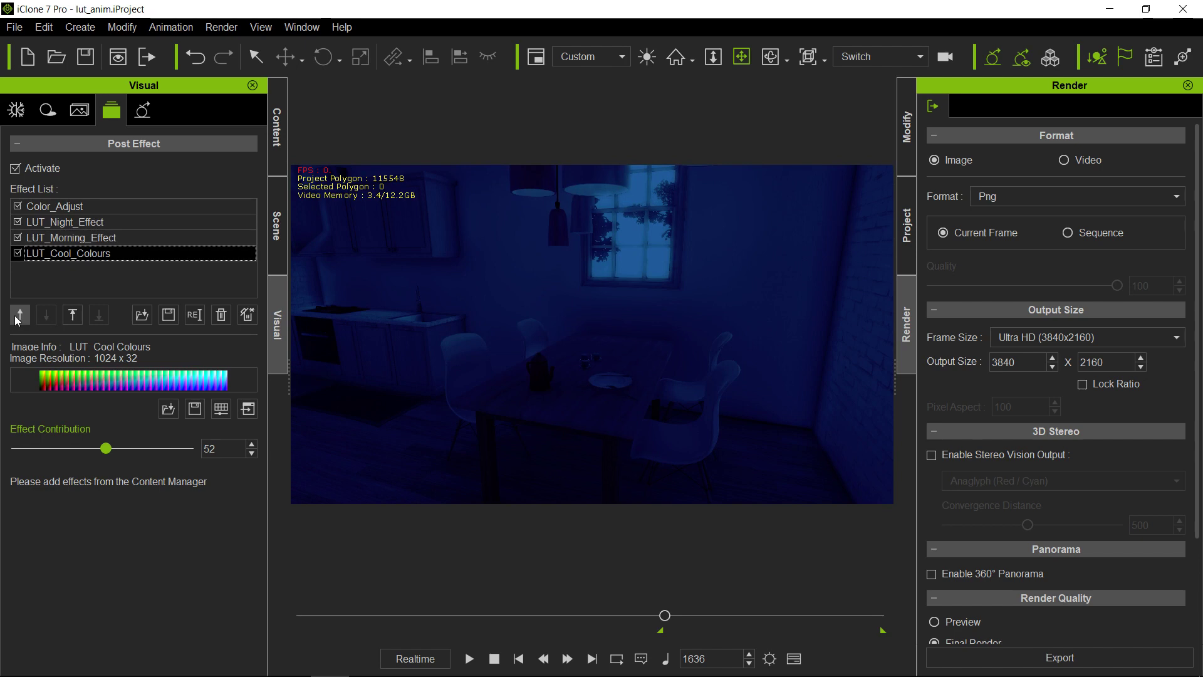
left_click(19, 317)
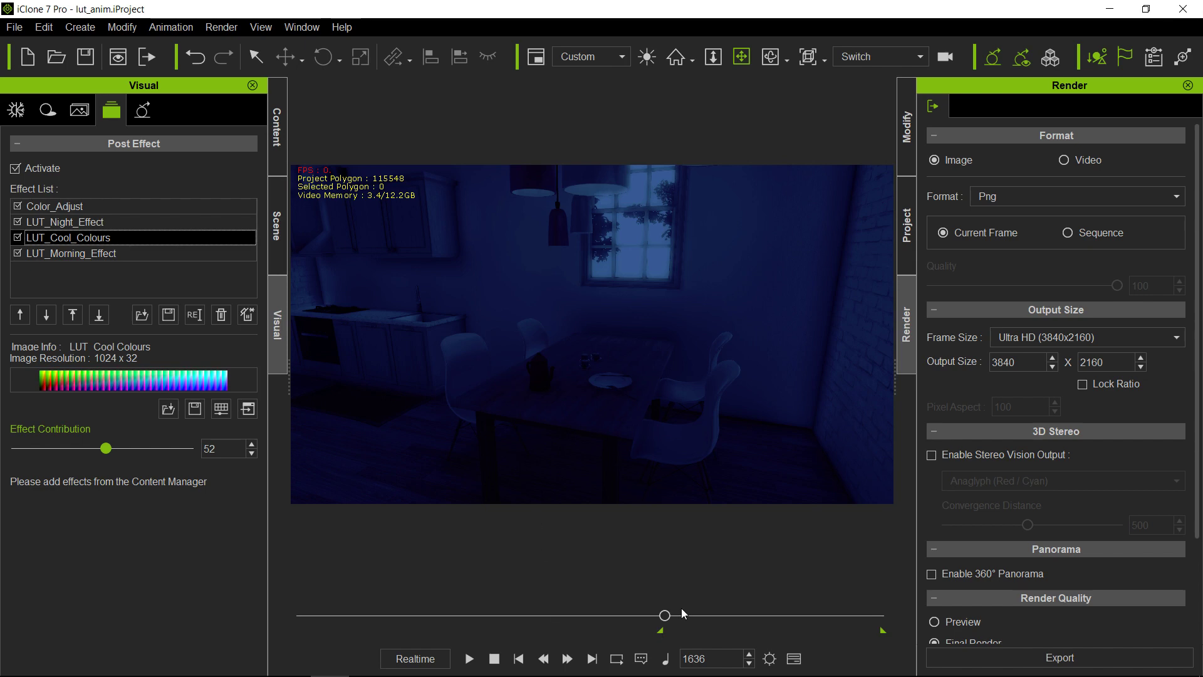
Open the Timeline with F3, preview the effect transition, and return the playhead to frame 1636
key("F3")
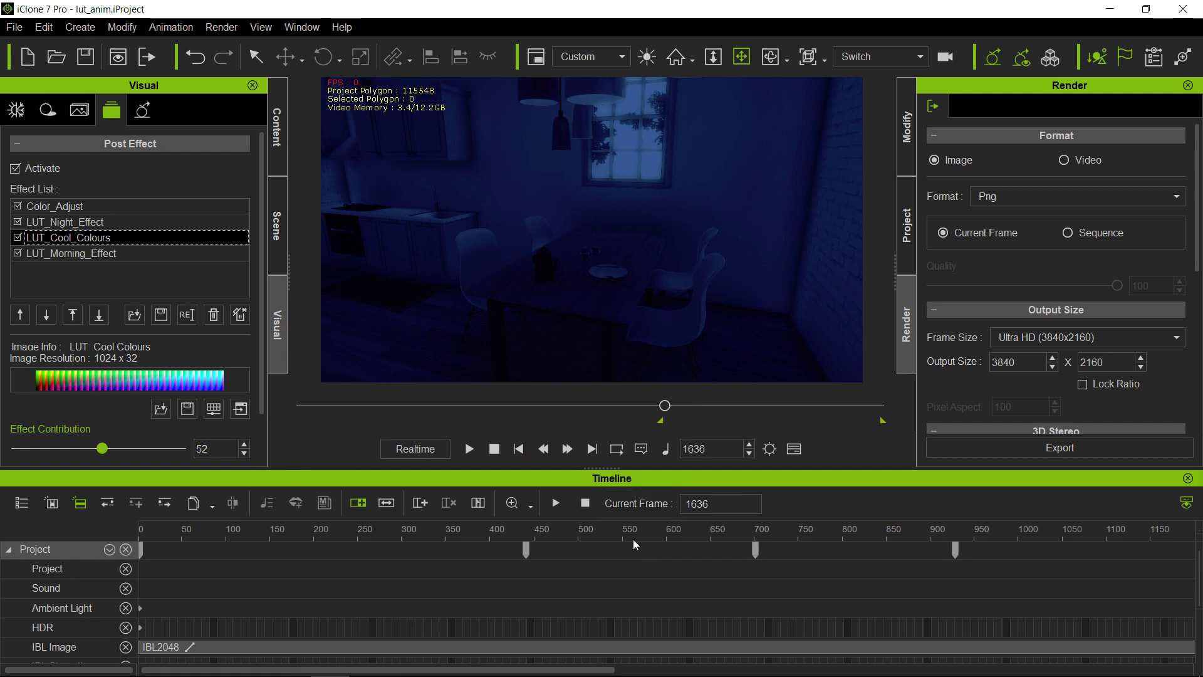
scroll(690, 528, "down", 3)
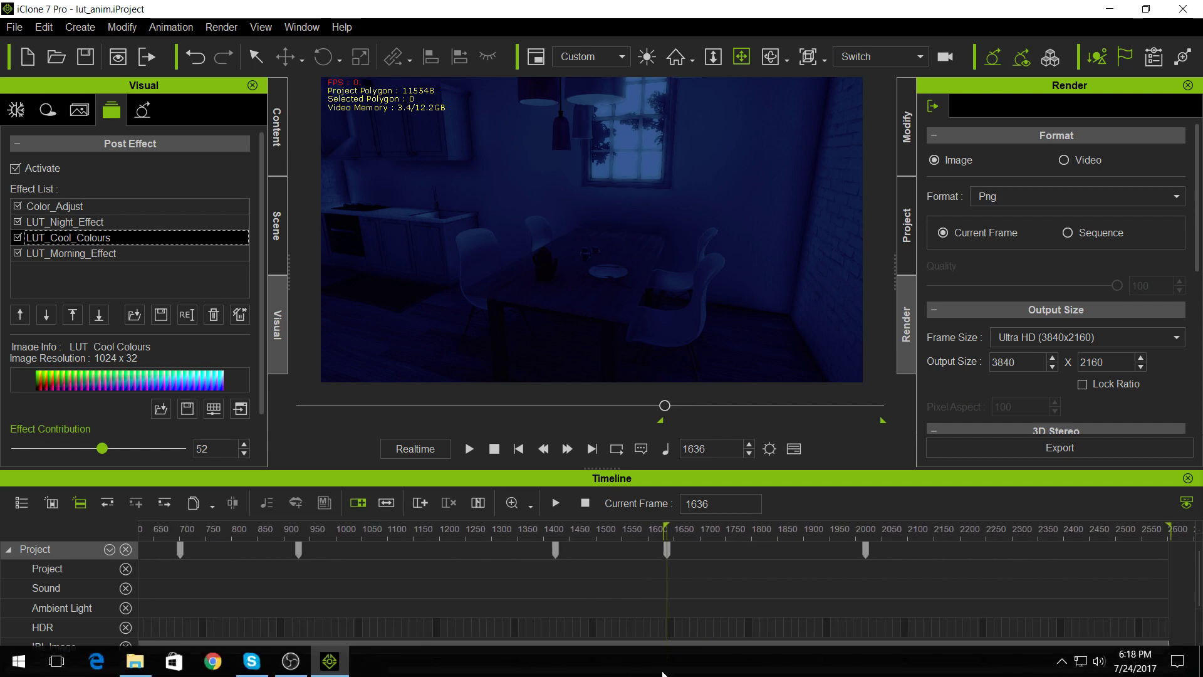
left_click(747, 529)
left_click(714, 530)
left_click_drag(697, 531, 746, 537)
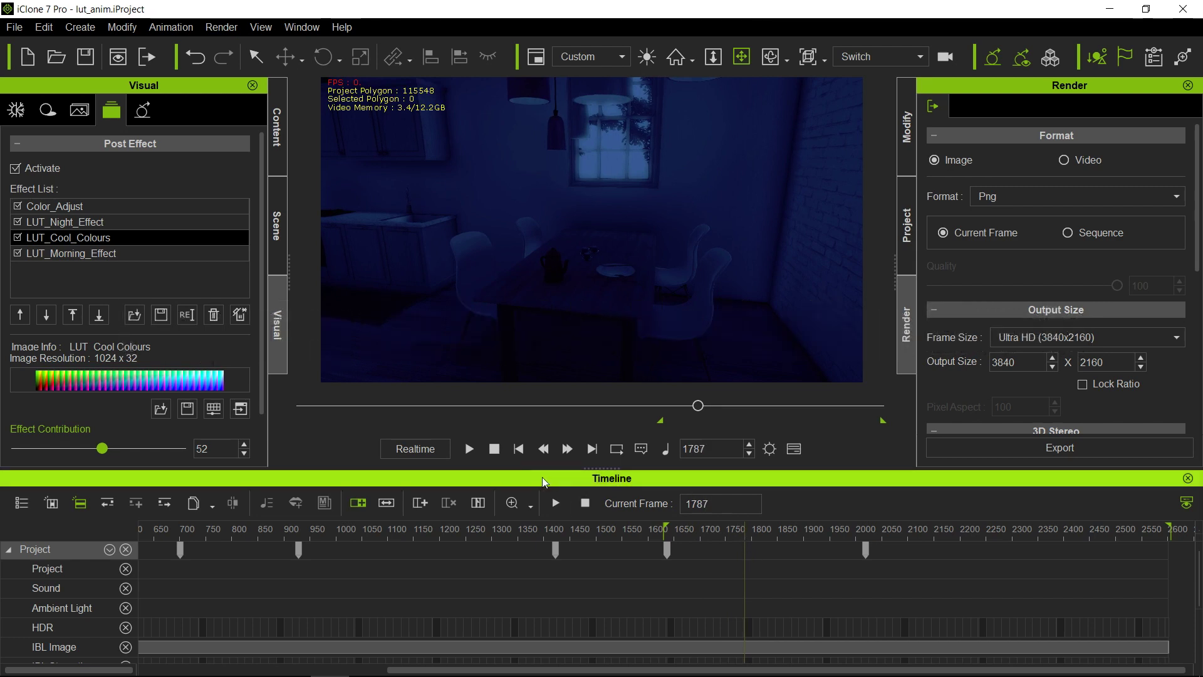
left_click(492, 452)
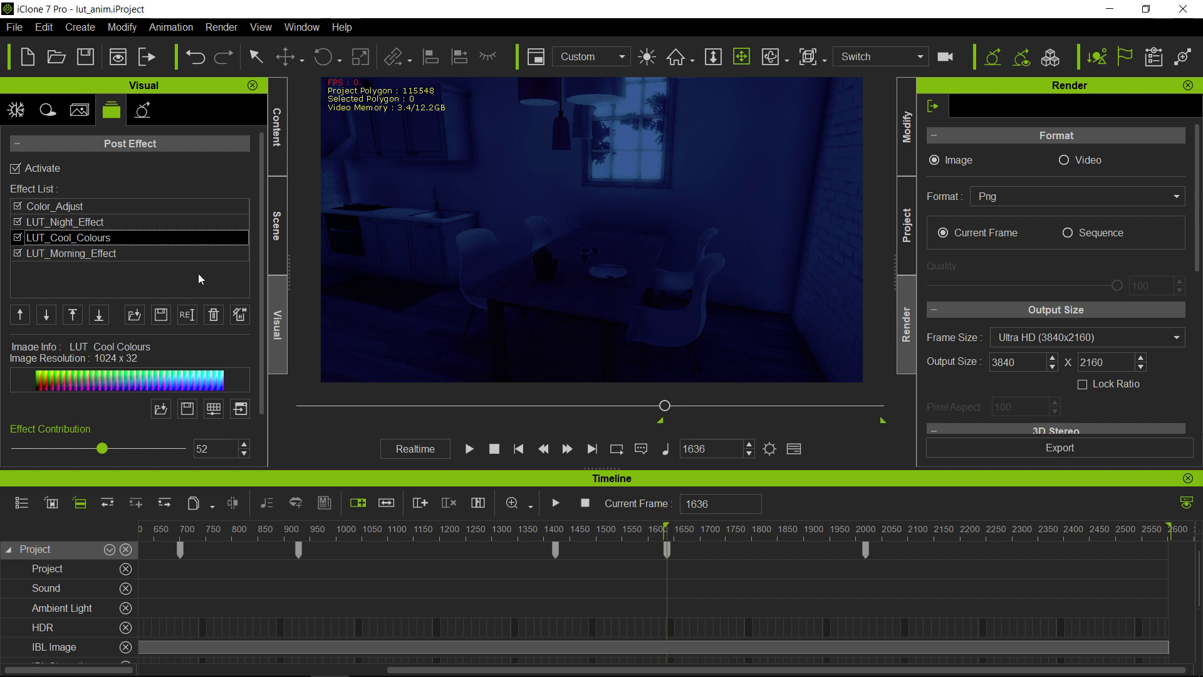
left_click(183, 237)
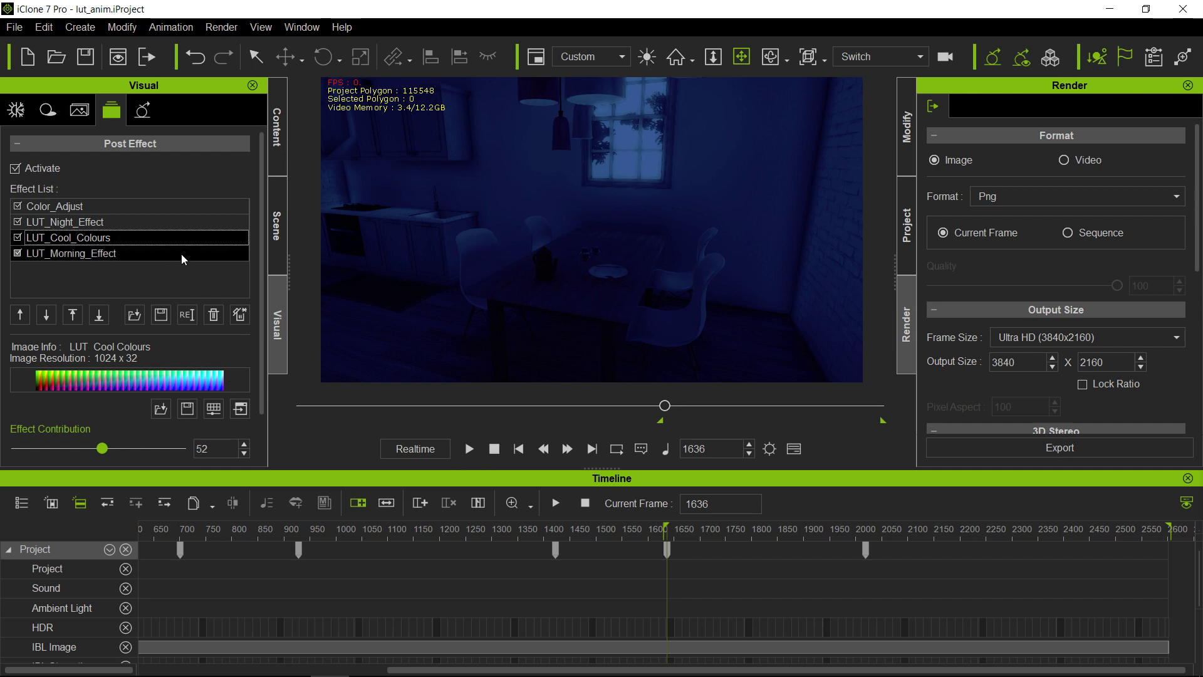
left_click(182, 254)
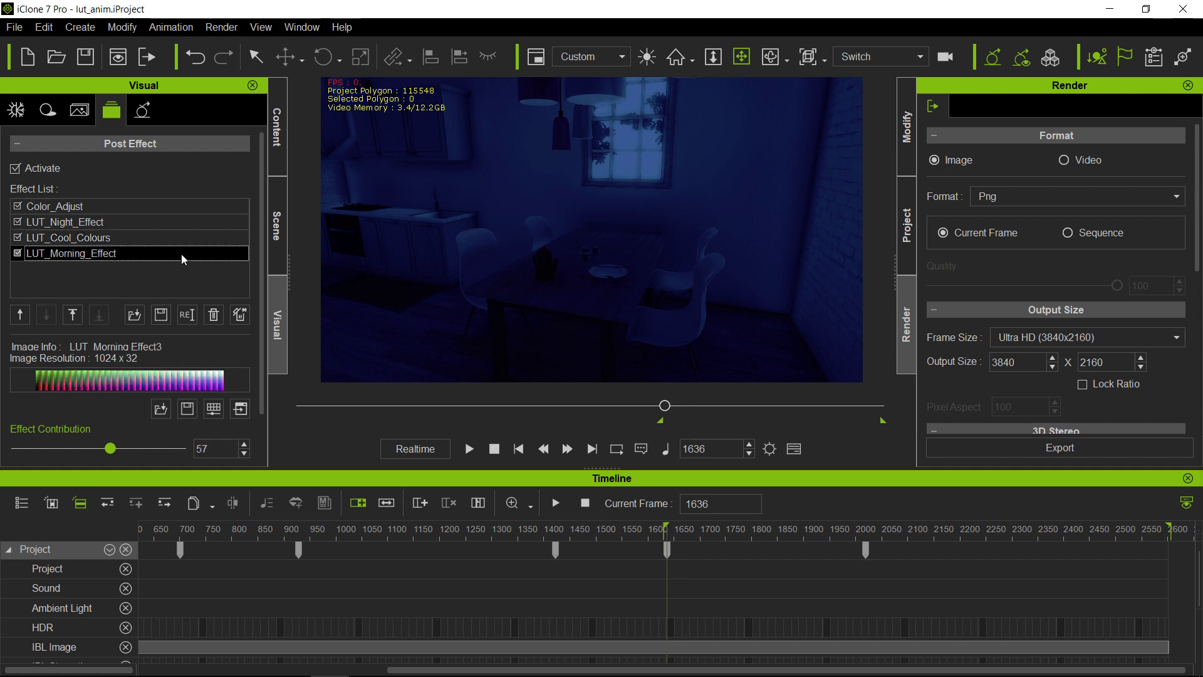
Load the Warm Colours LUT as the fifth effect with contribution 0
left_click(135, 316)
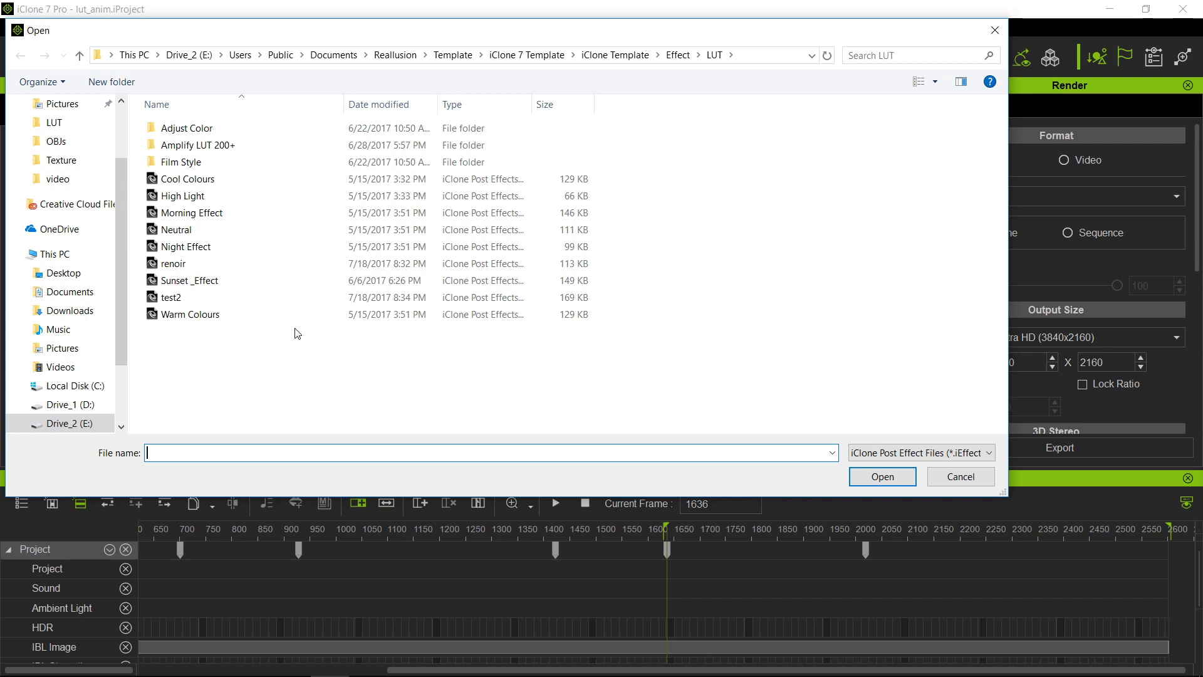
double_click(210, 316)
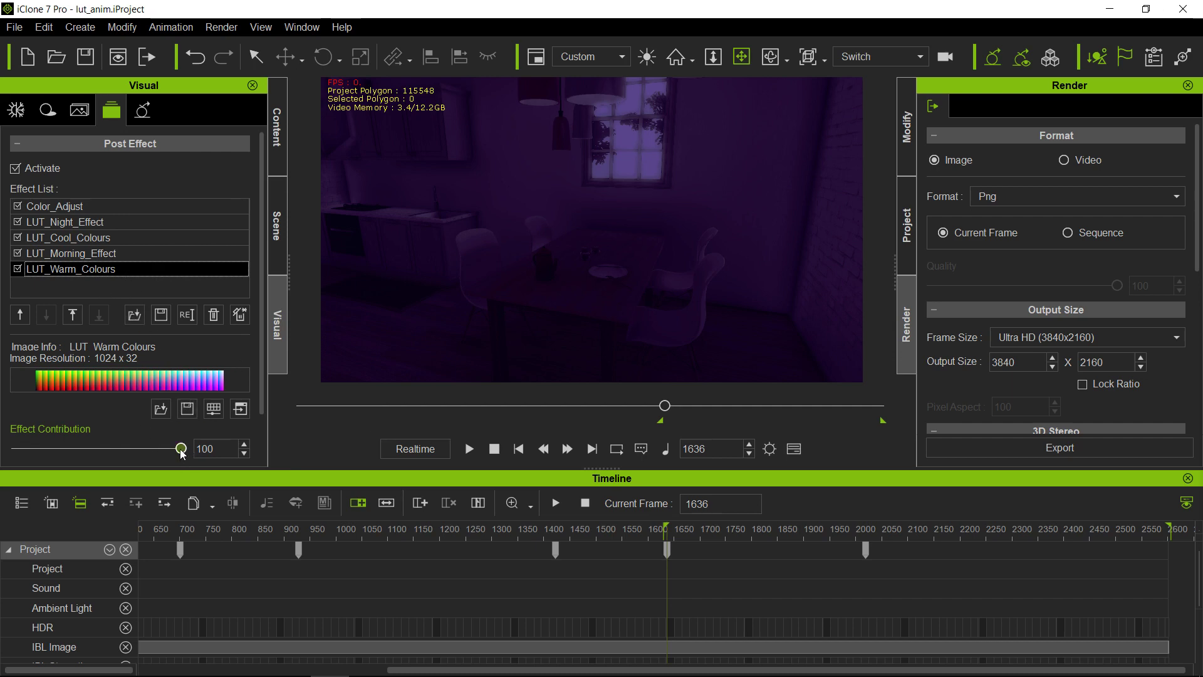
left_click_drag(181, 449, 3, 457)
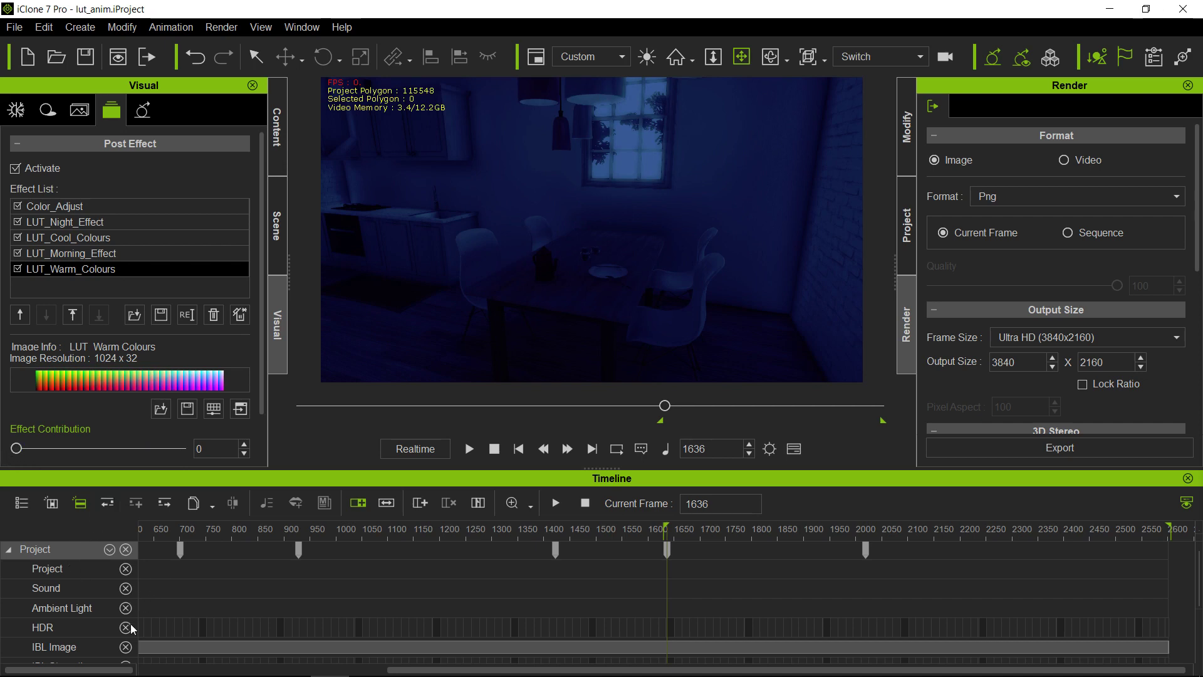
Show the Effect tracks in the timeline via the track type list
scroll(64, 625, "down", 5)
scroll(62, 627, "up", 5)
left_click(108, 550)
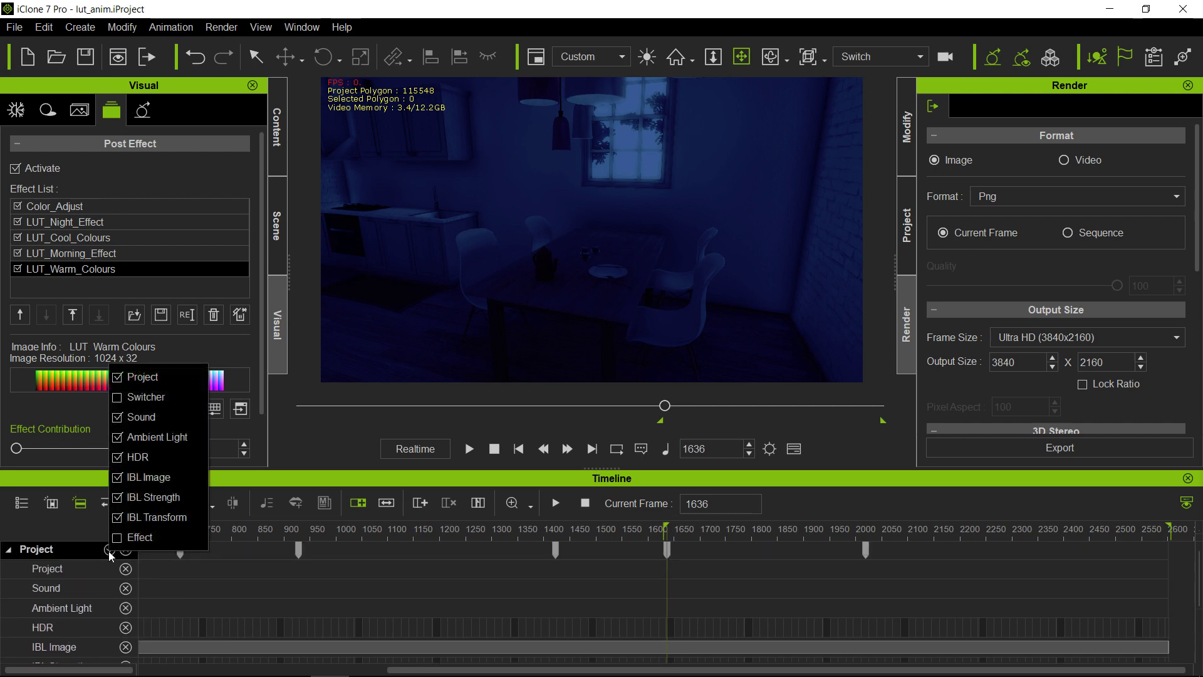
left_click(116, 537)
left_click(76, 551)
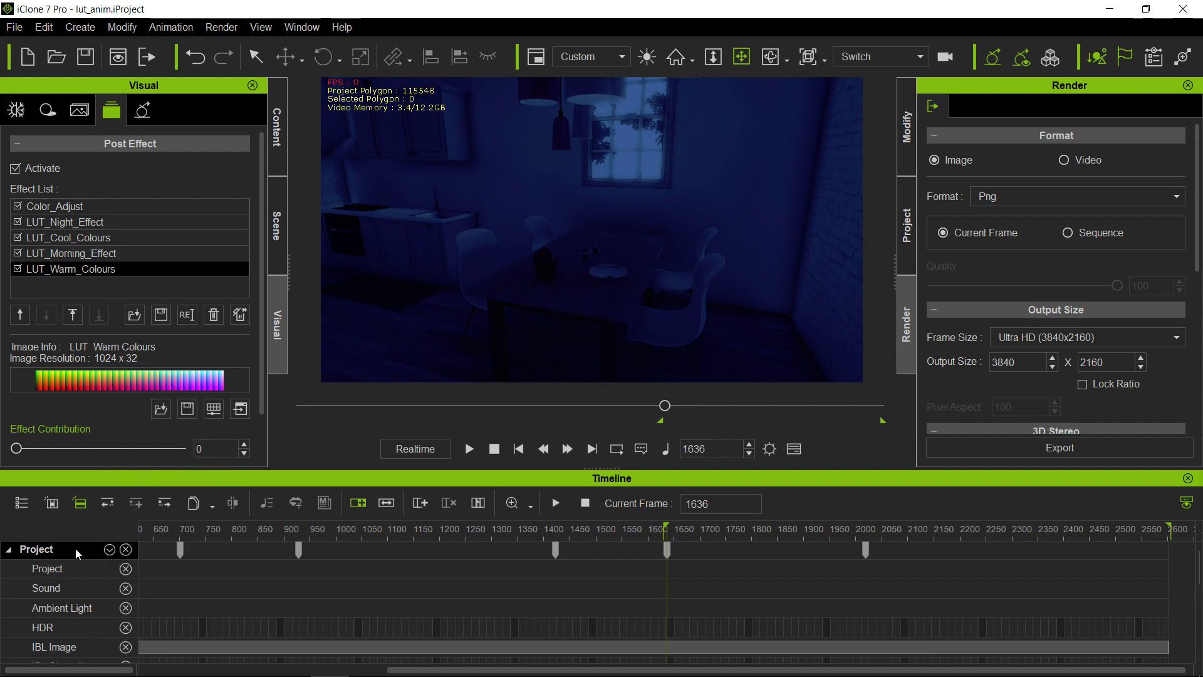
Remove the Sound, Ambient Light, HDR, three IBL and FillLight_03 tracks from the timeline
left_click(125, 589)
left_click(125, 589)
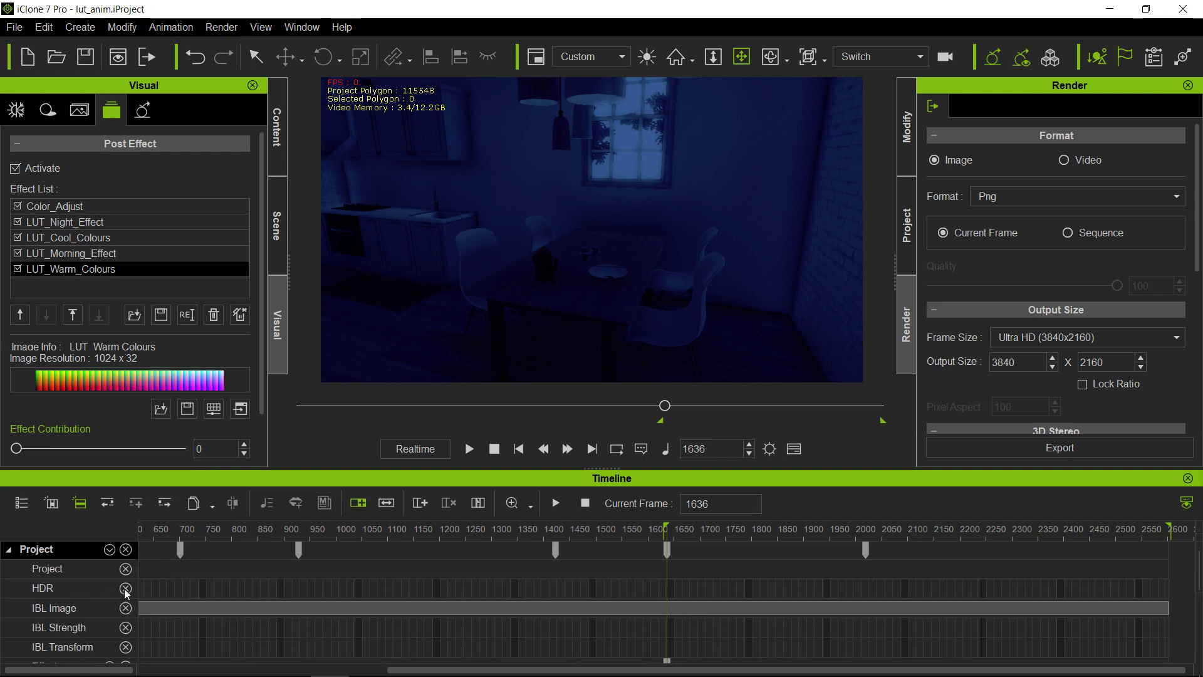
left_click(125, 589)
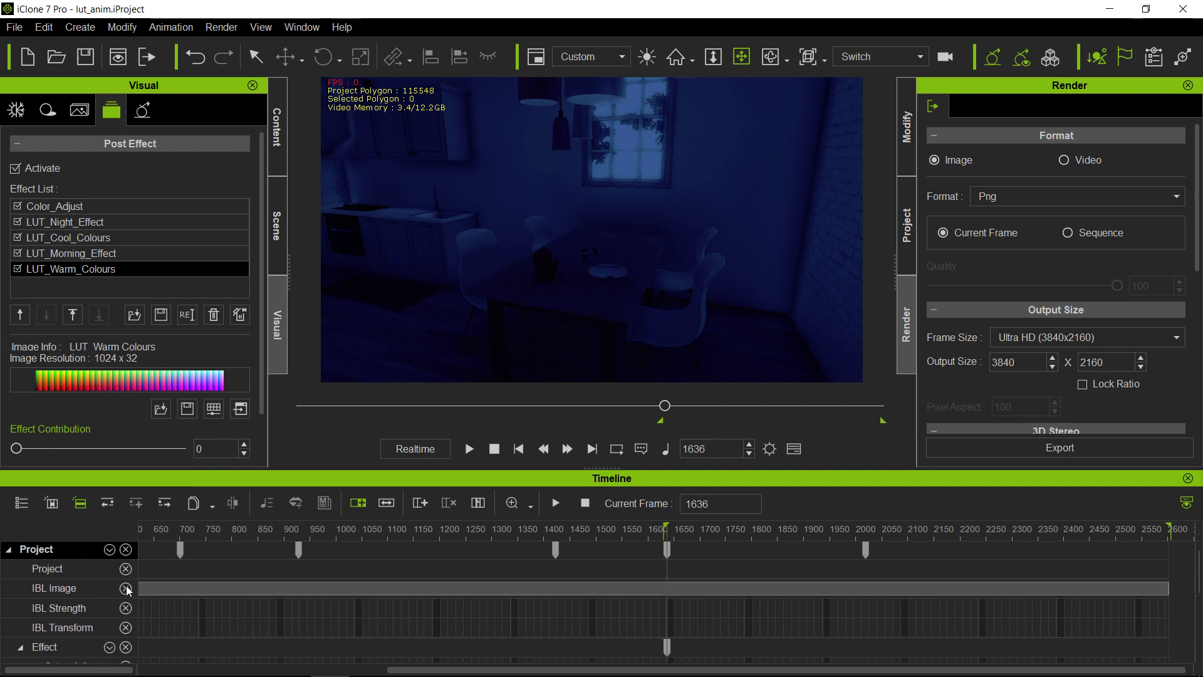
left_click(126, 587)
left_click(125, 588)
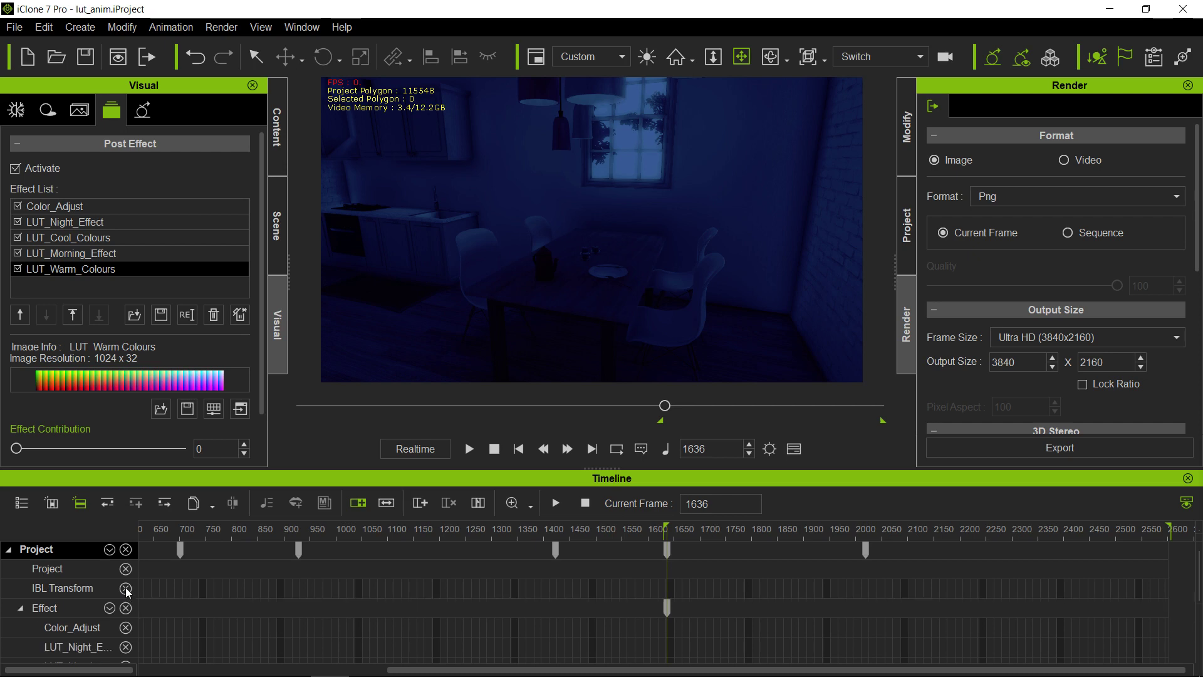
left_click(126, 588)
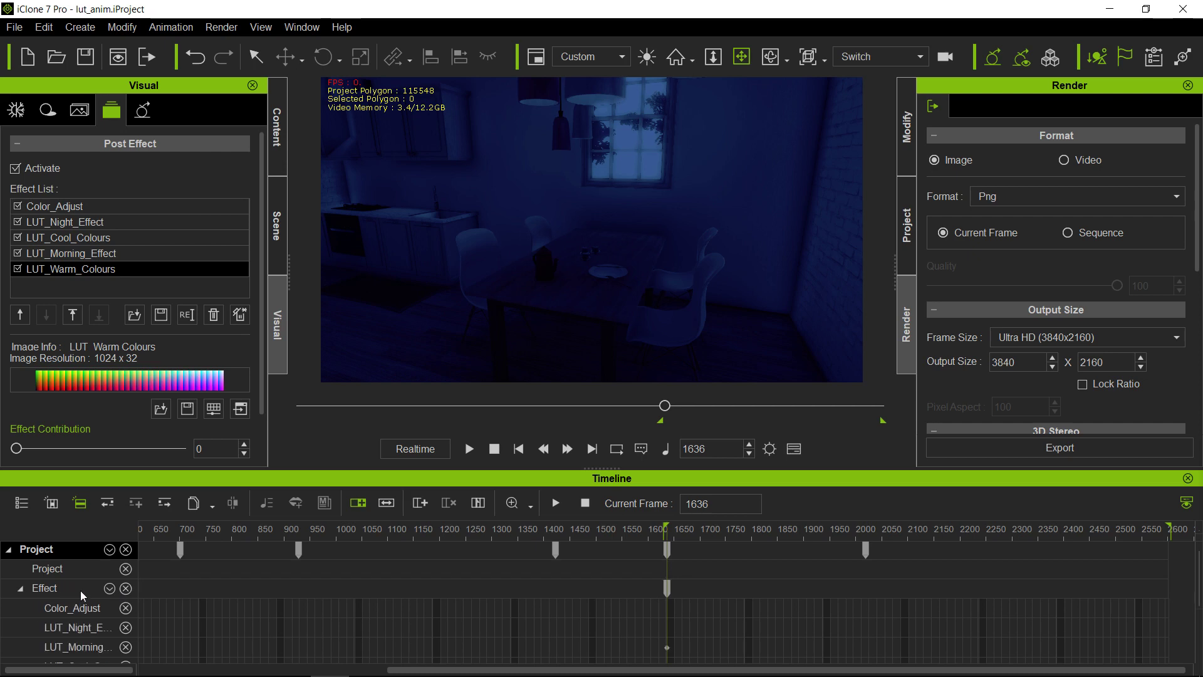
scroll(107, 579, "down", 3)
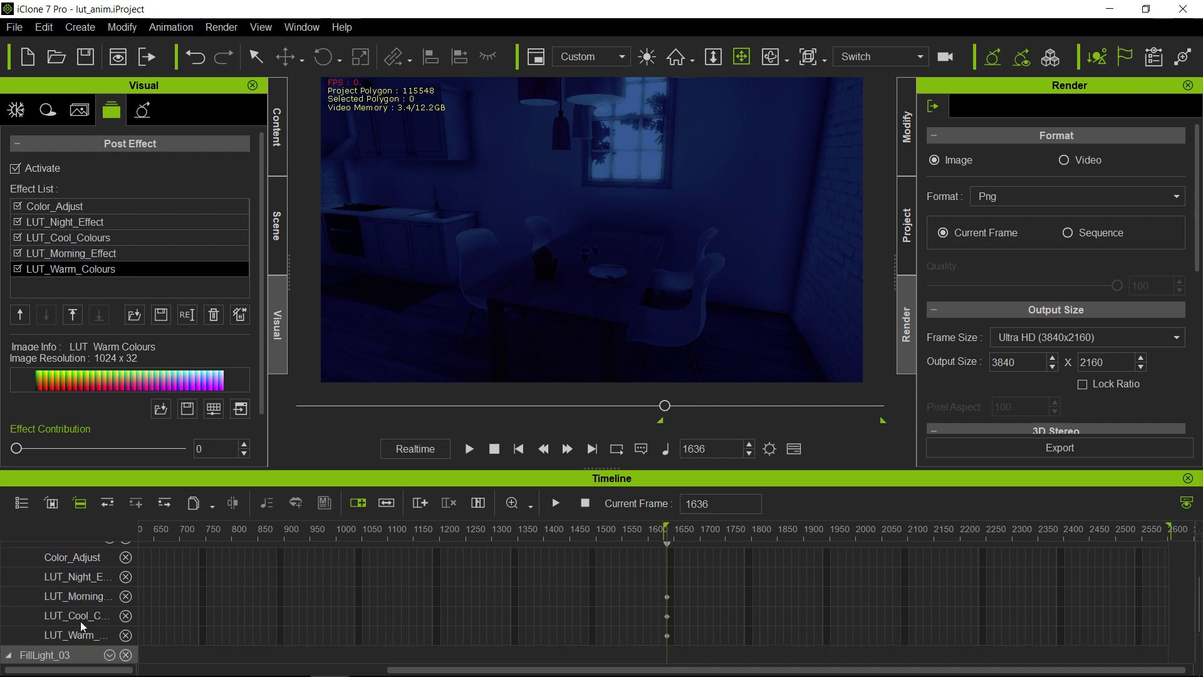
mouse_move(102, 667)
left_click(126, 655)
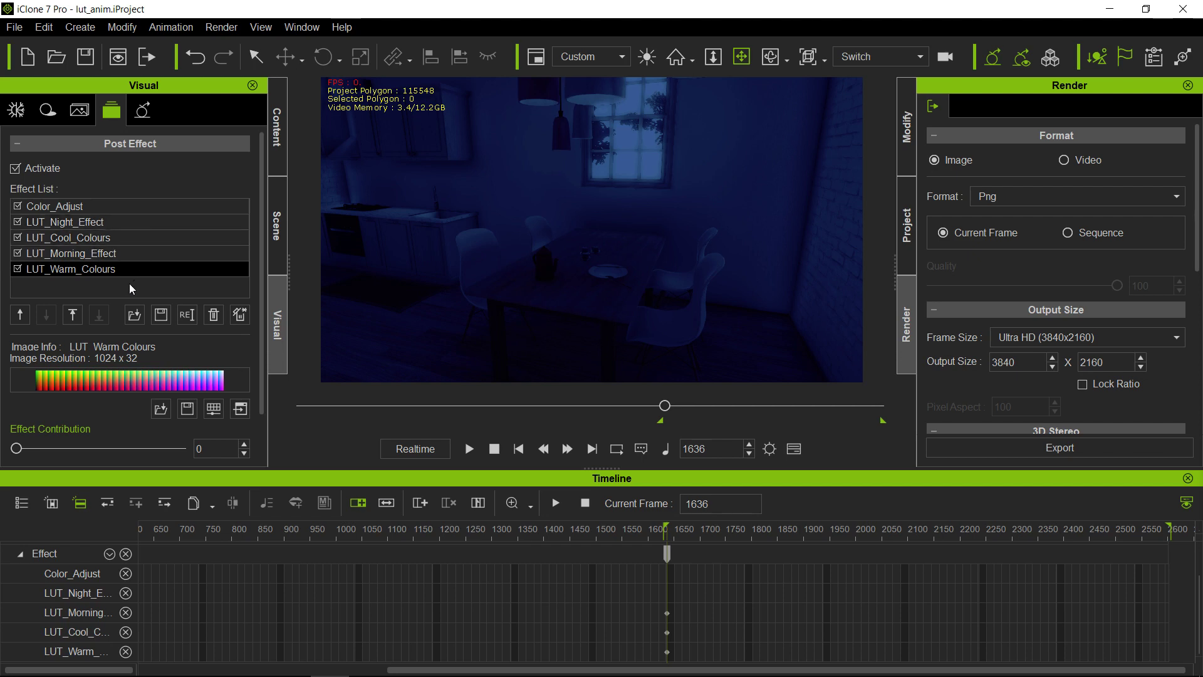
Load the Sunset Effect LUT as the sixth effect with contribution 0
left_click(134, 314)
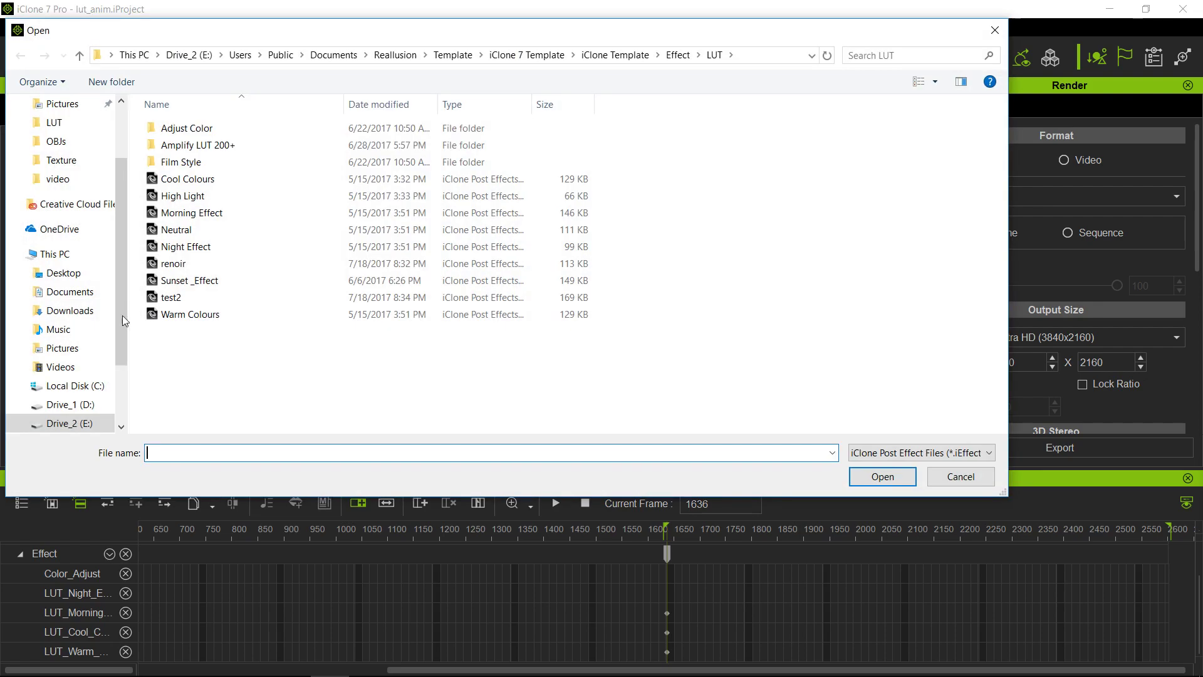
left_click(190, 282)
double_click(190, 281)
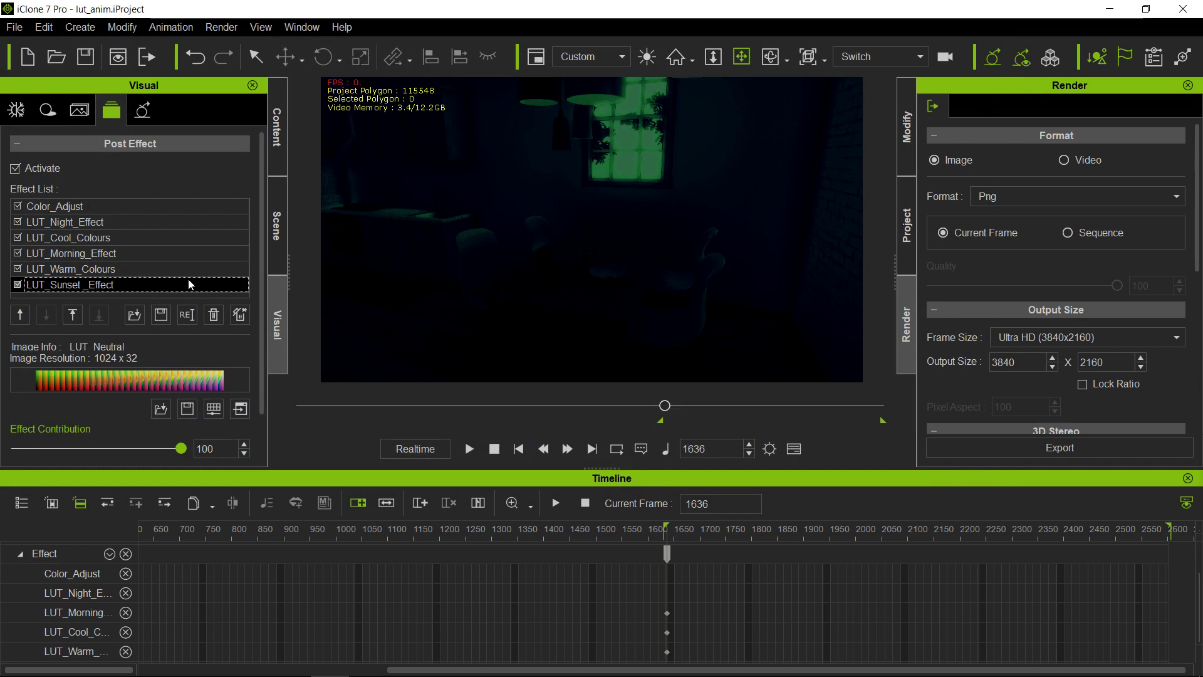
scroll(190, 283, "down", 1)
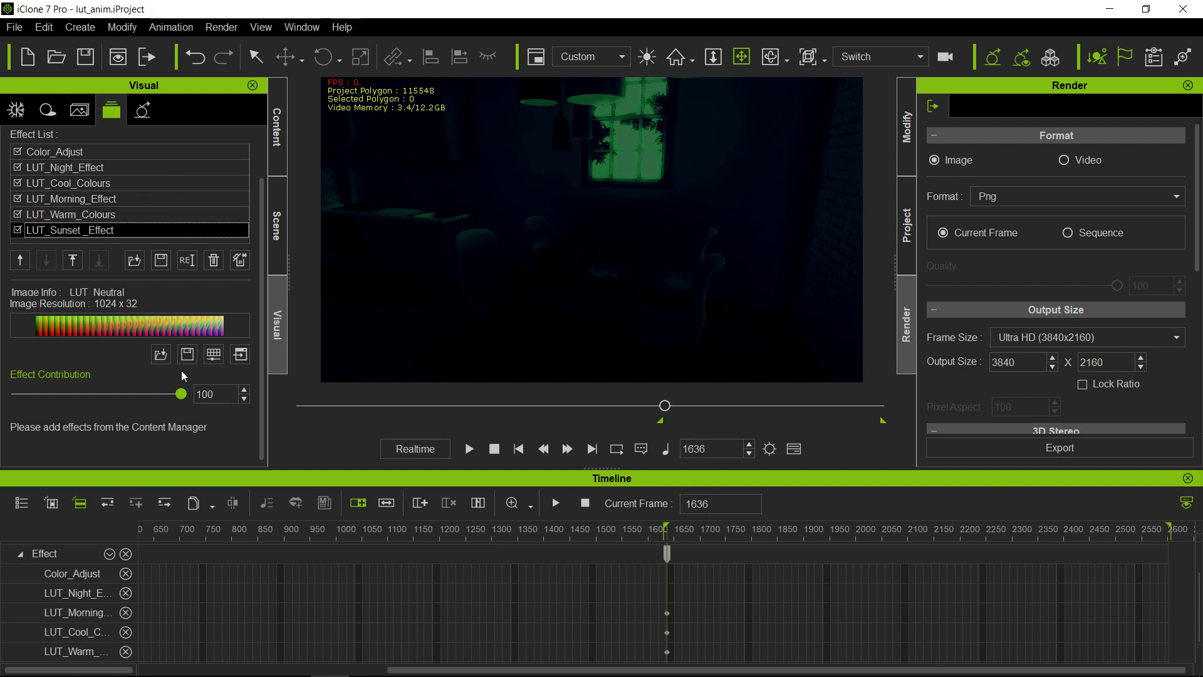
left_click_drag(180, 393, 2, 404)
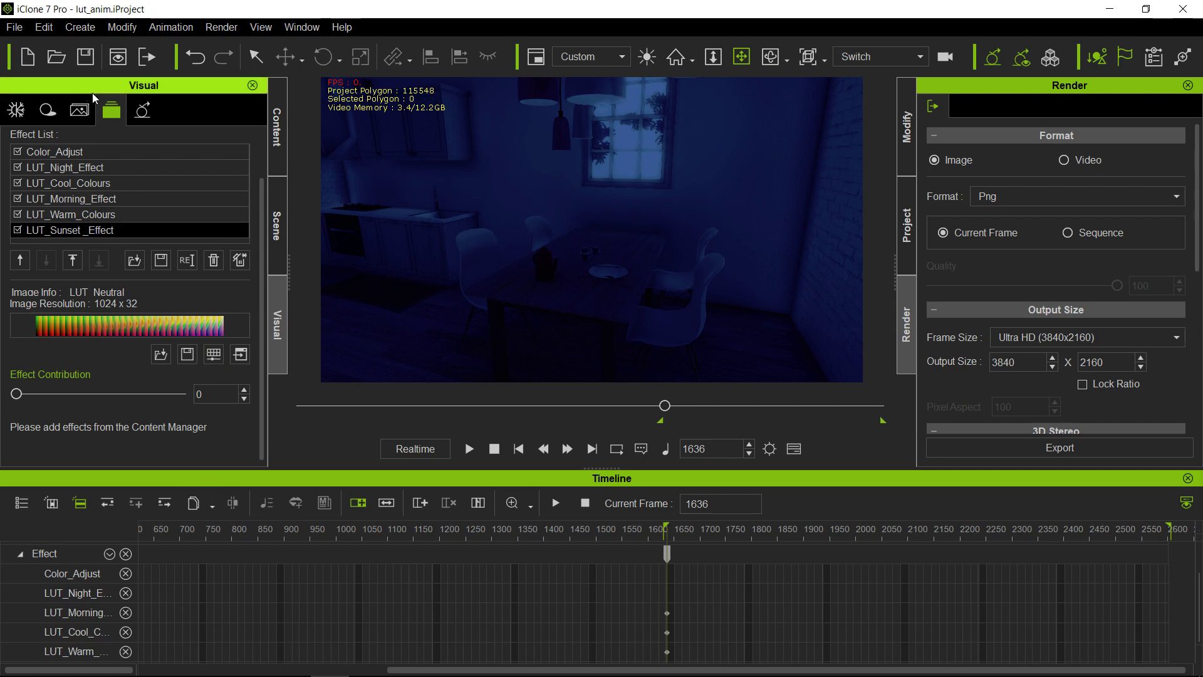
Drop Color_Adjust brightness from 10 to 9, keyframing it at frame 1636
left_click(103, 153)
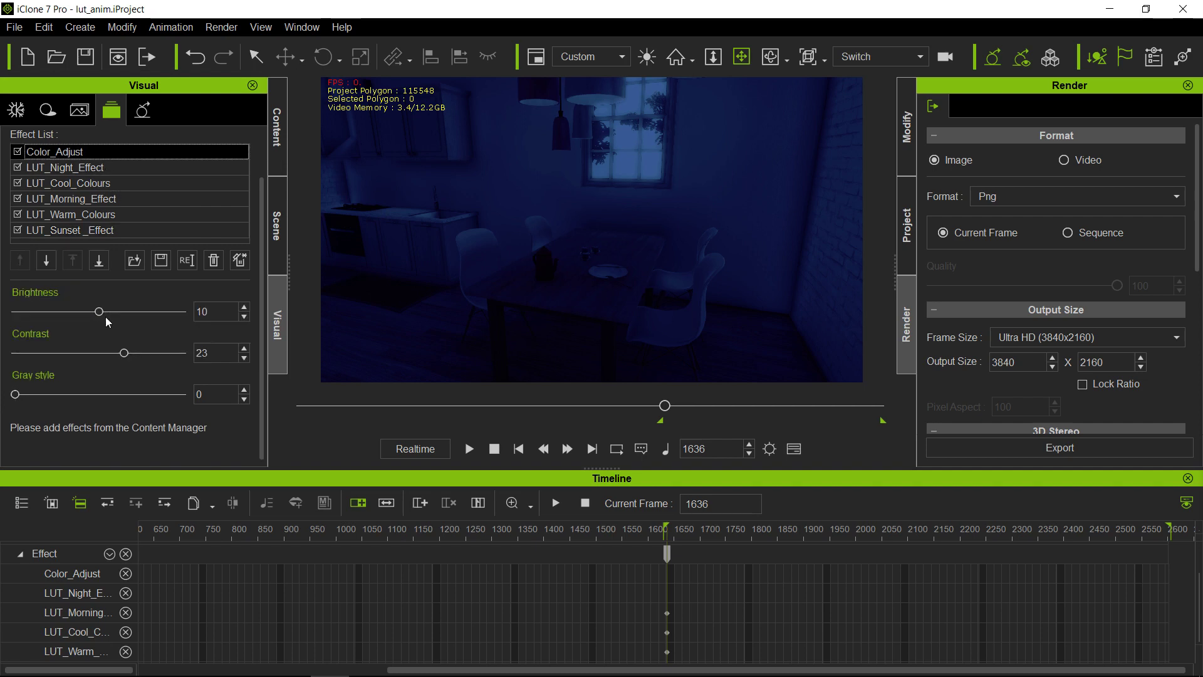
left_click_drag(102, 313, 94, 314)
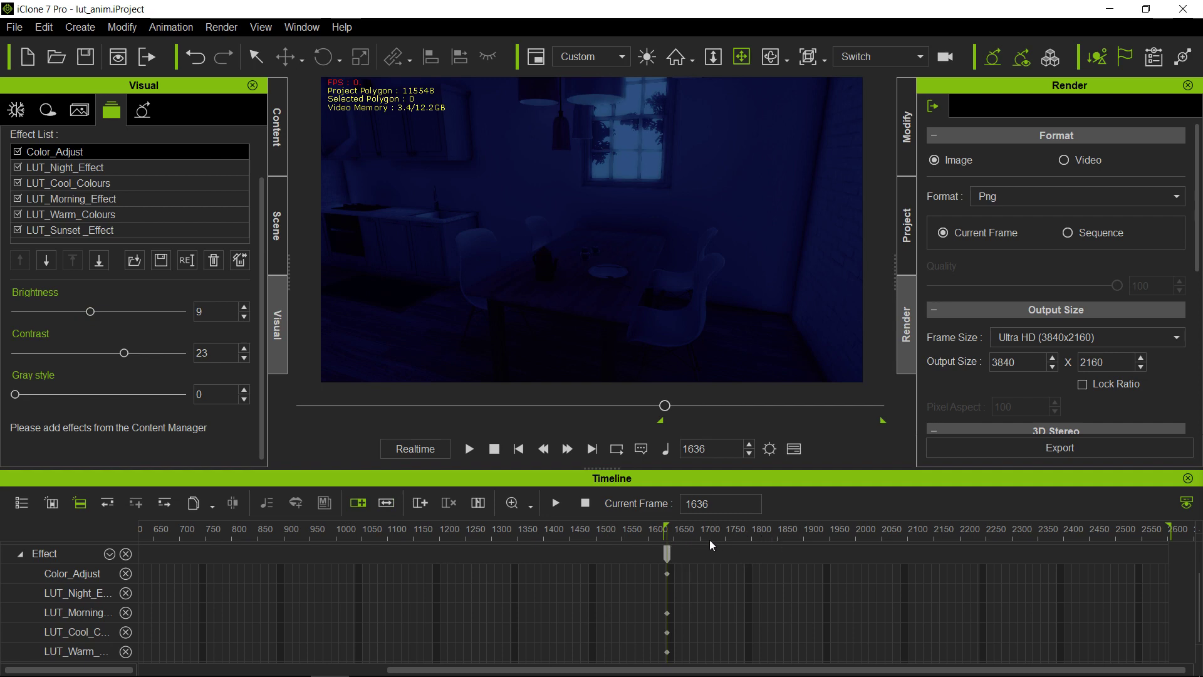
Preview the night look around frames 1810 and 1754, then return to frame 1636
left_click(758, 539)
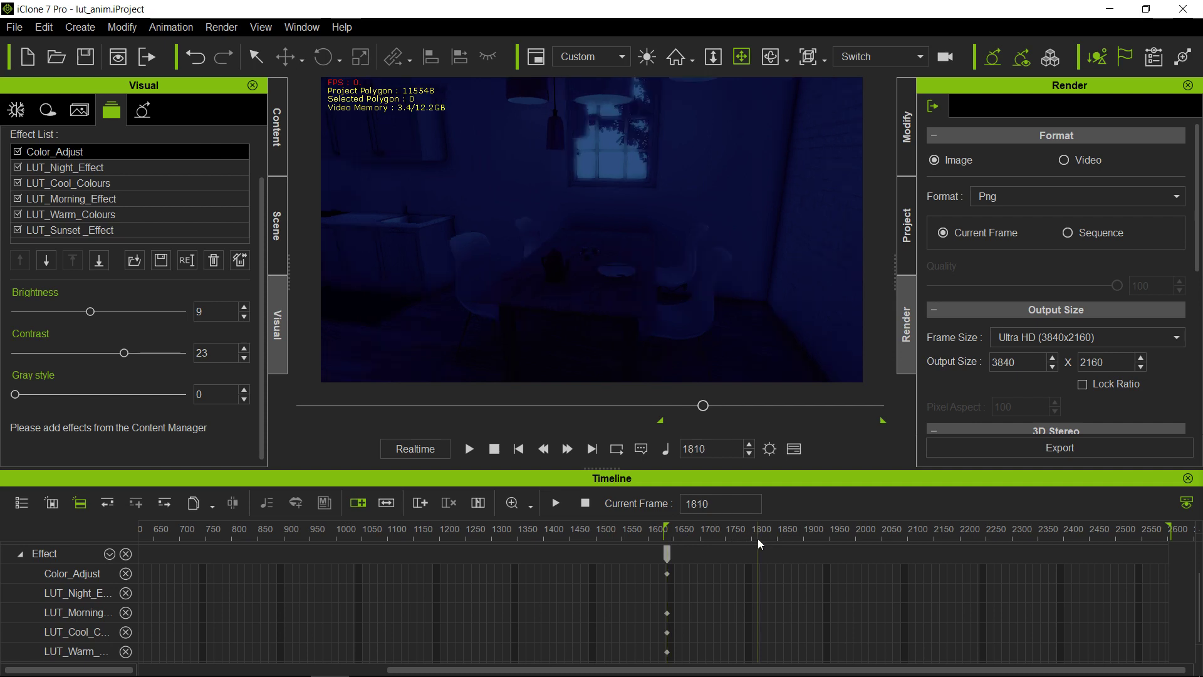
left_click_drag(760, 537, 758, 537)
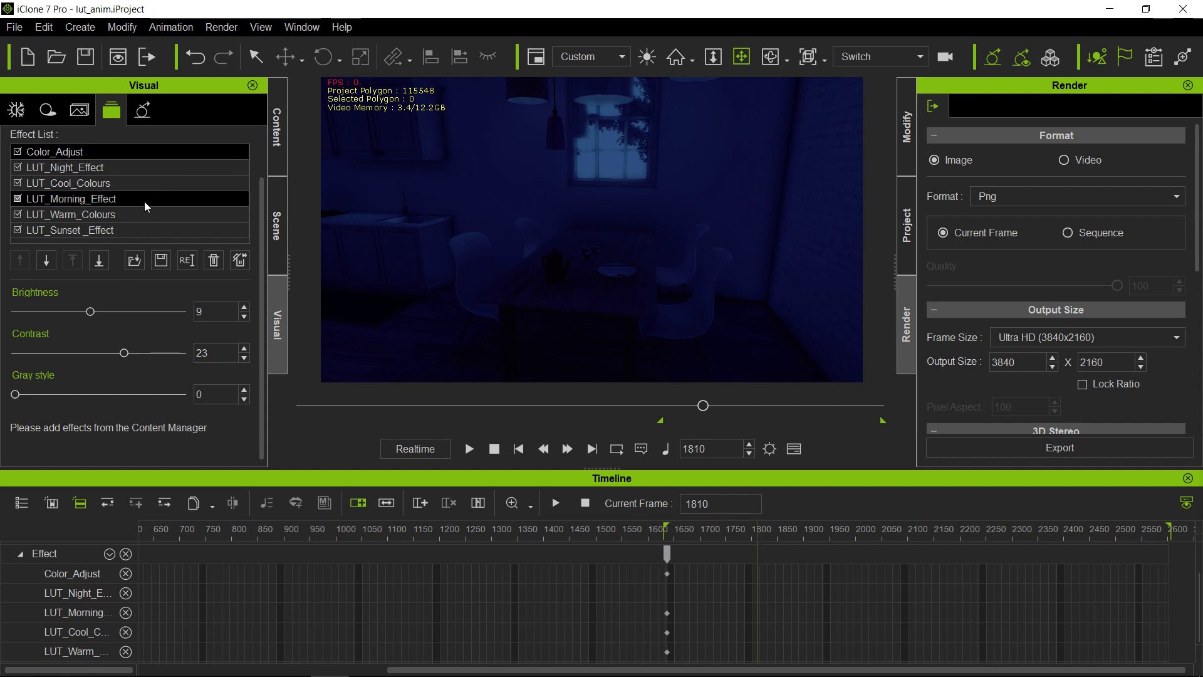
left_click(668, 575)
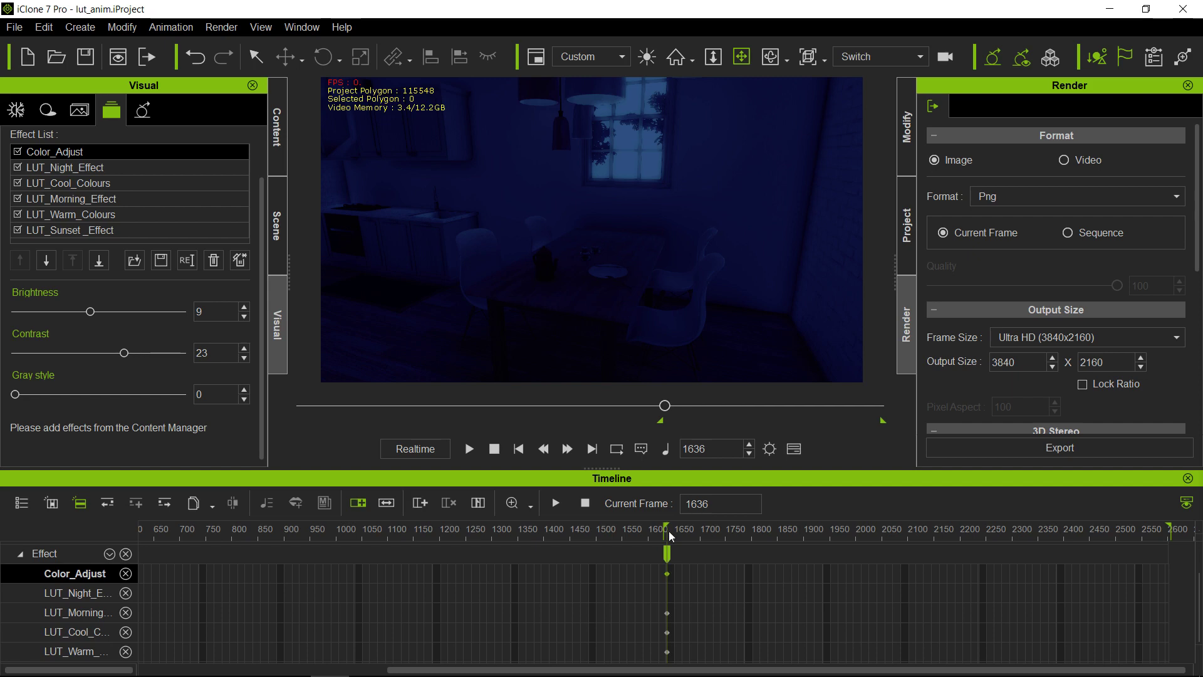
left_click(729, 530)
left_click_drag(674, 532, 673, 532)
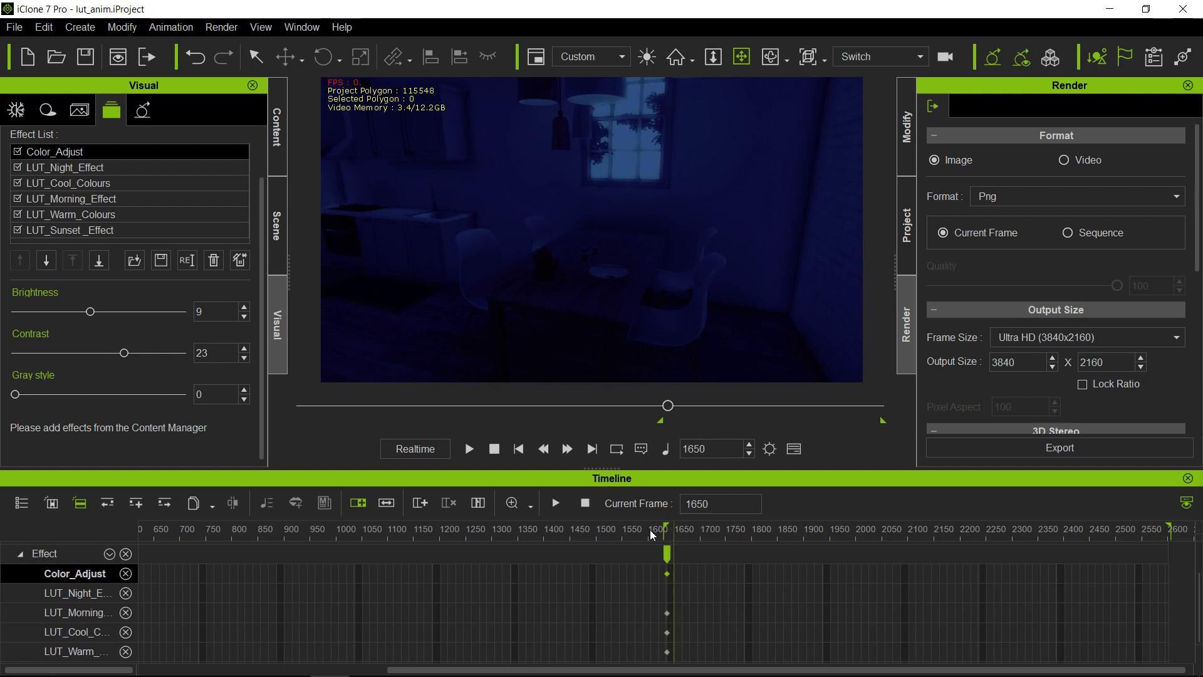
left_click(494, 449)
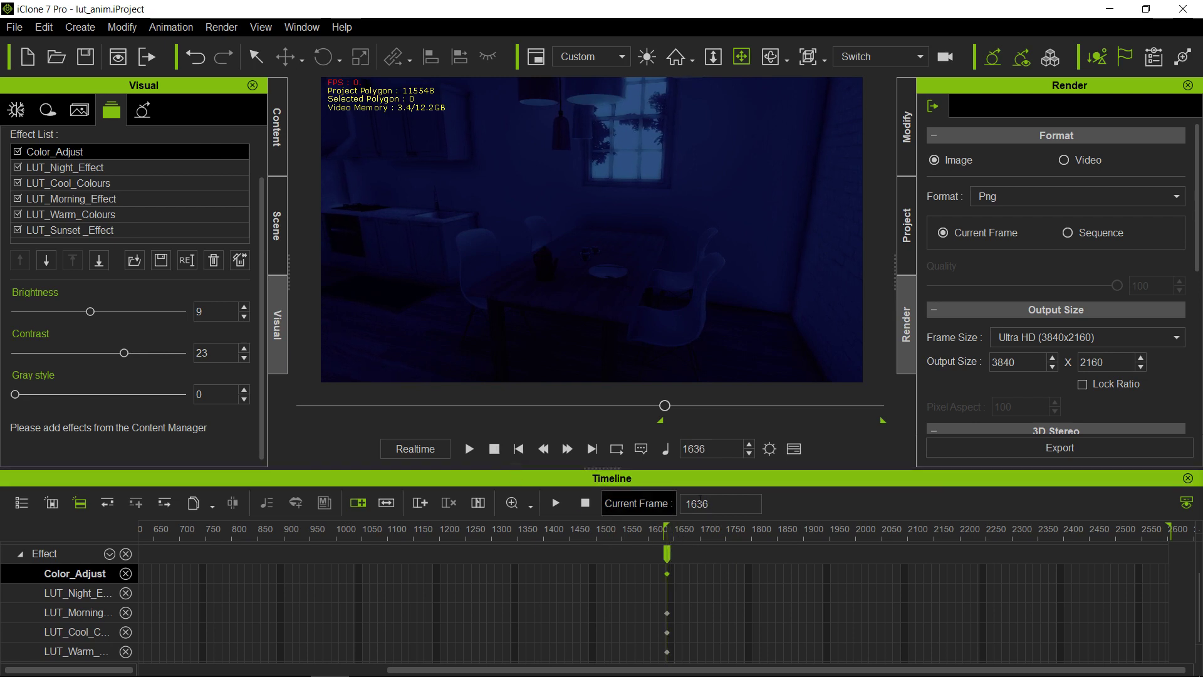
Preview frames 2025 and 2144, then jump back to the LUT_Morning keyframe at 1636
left_click(792, 537)
left_click(870, 532)
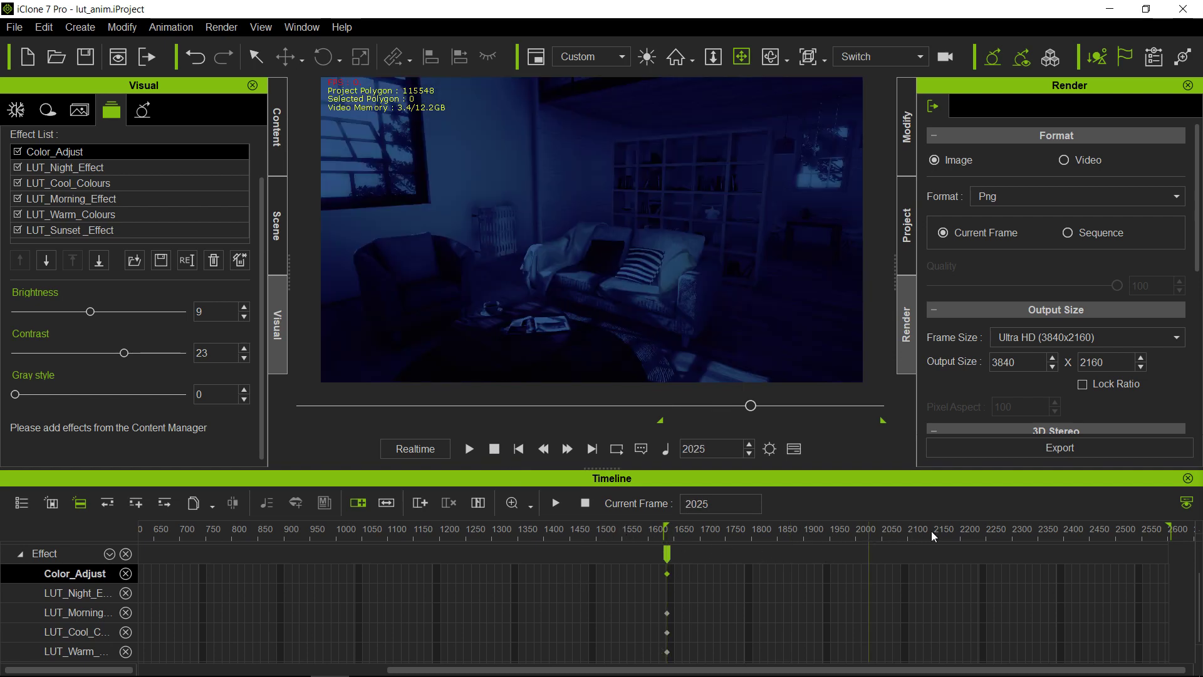
left_click(931, 531)
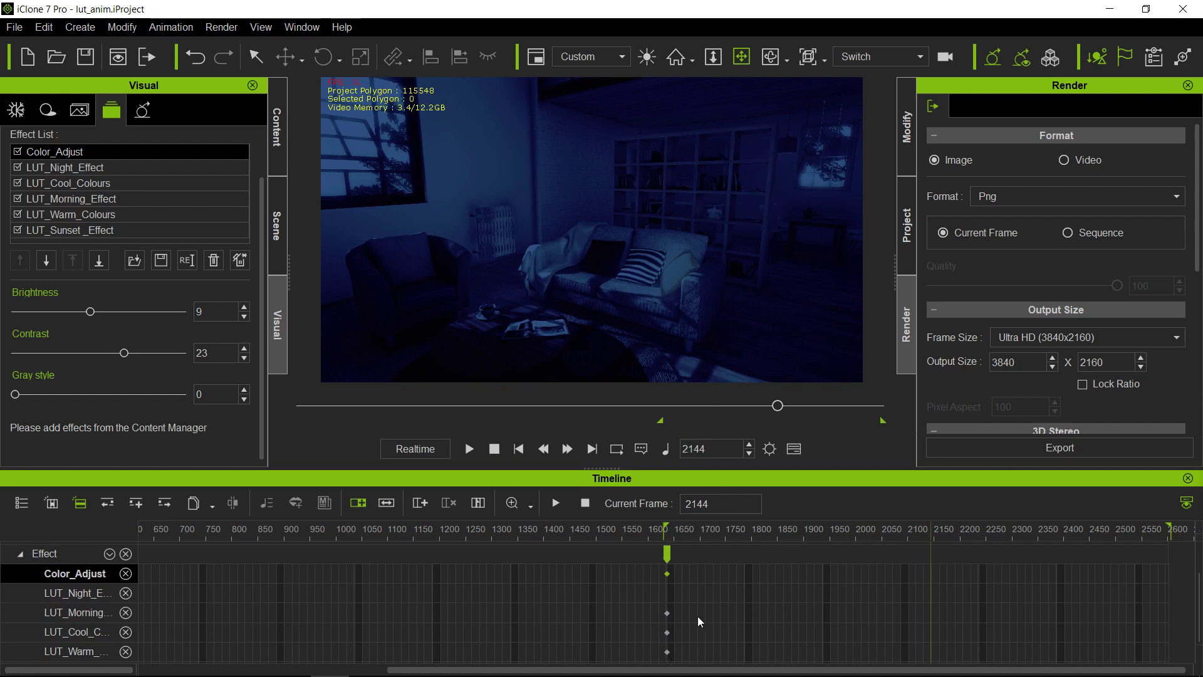
left_click(667, 613)
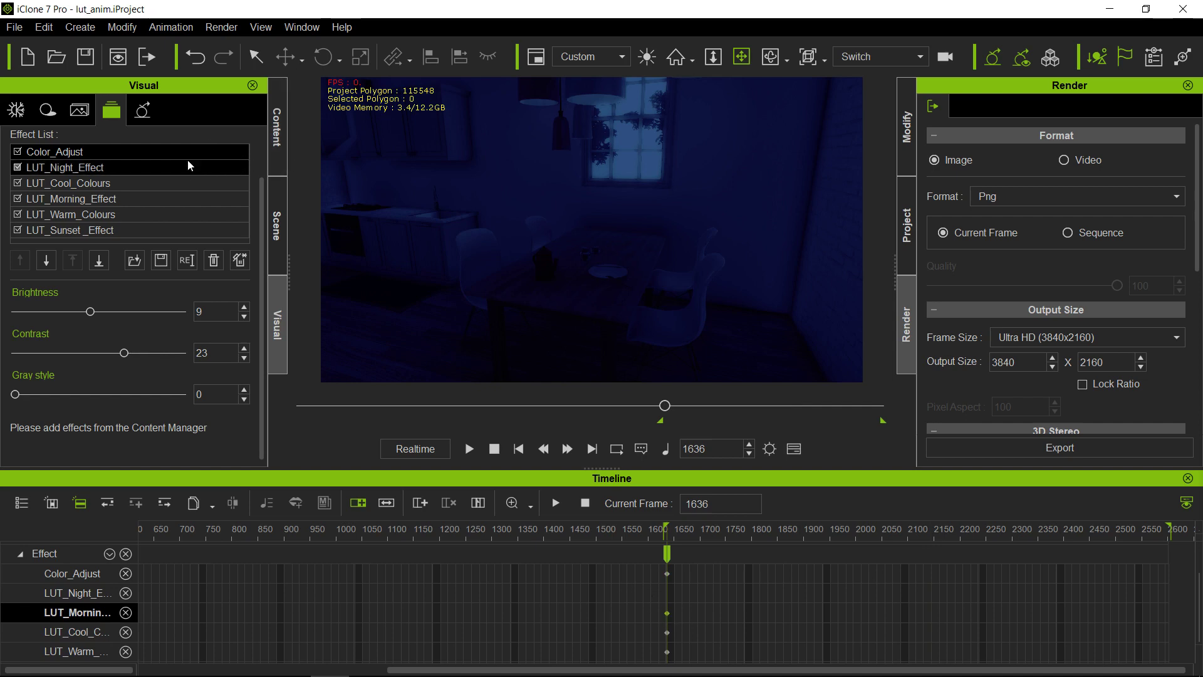
Make LUT_Night_Effect the active track and key its contribution at 100 on frame 1636
left_click(167, 183)
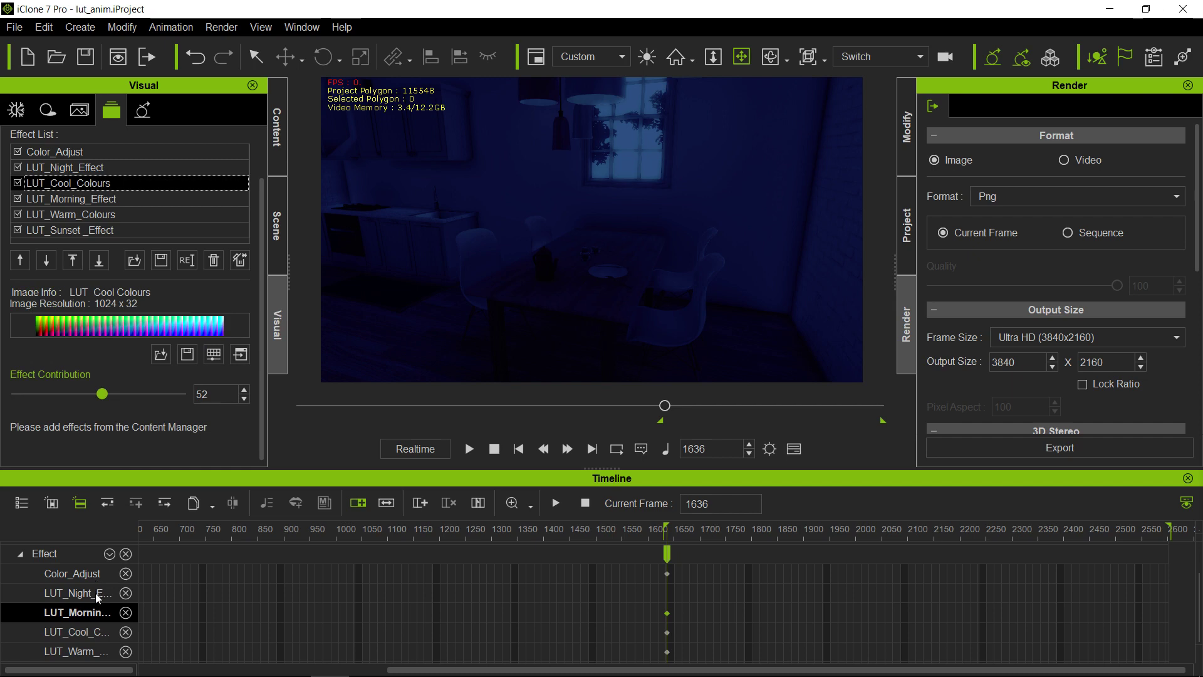
left_click(124, 168)
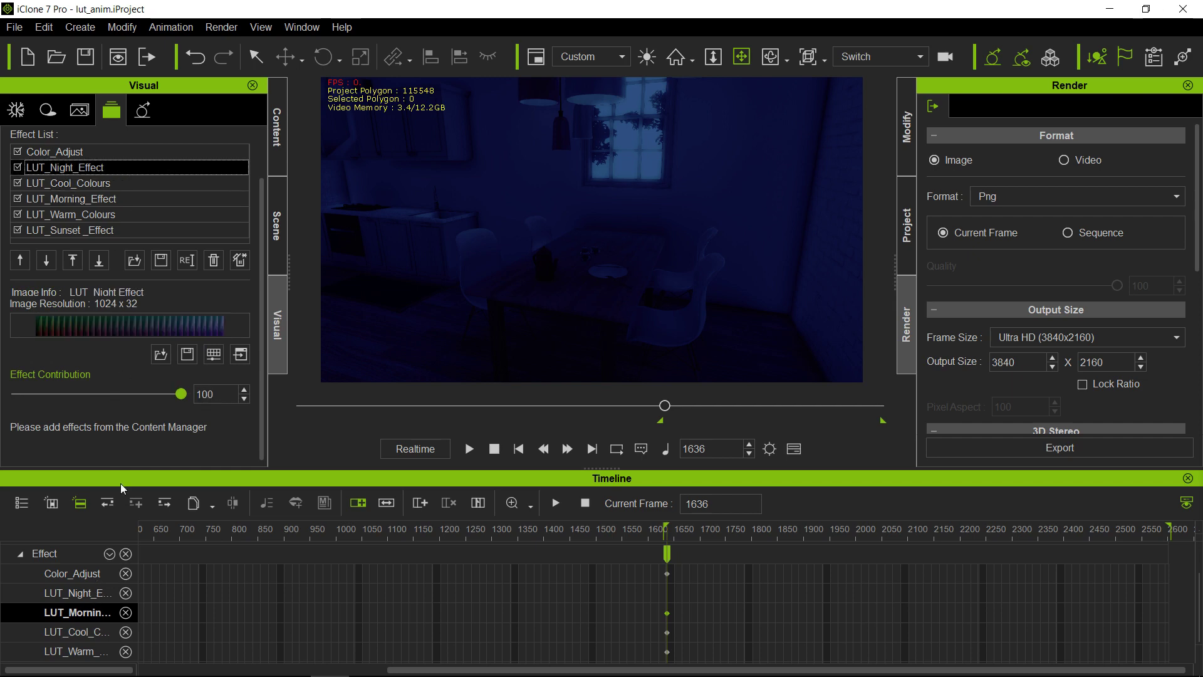
left_click(95, 598)
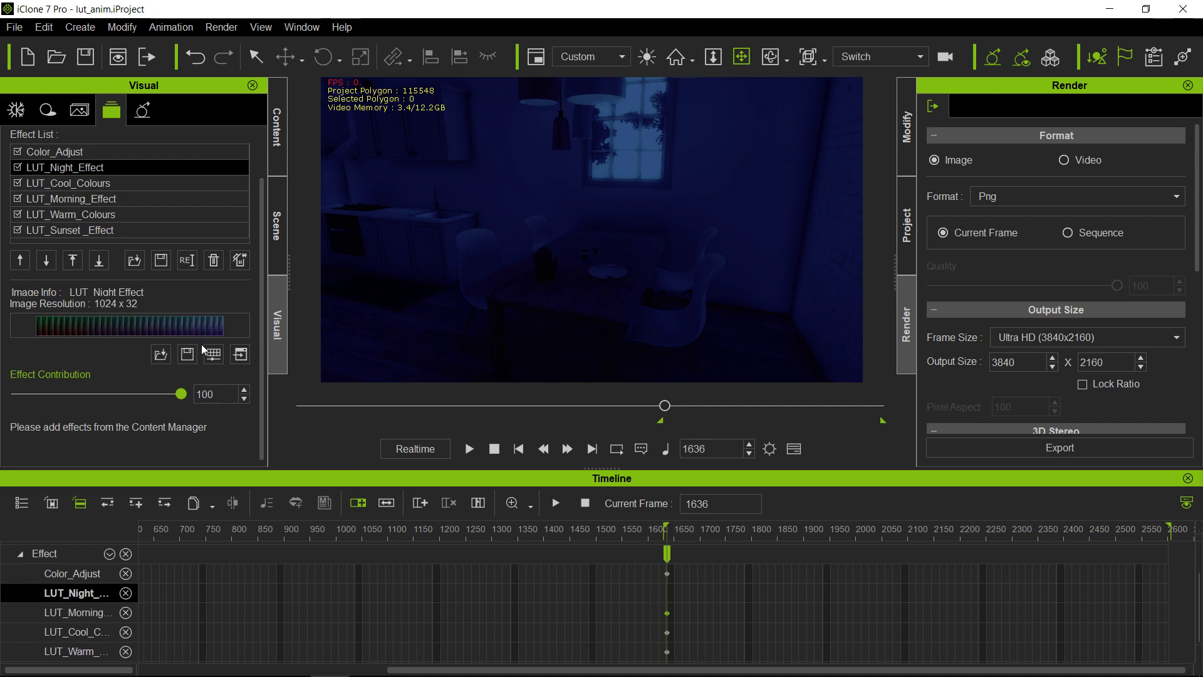
left_click_drag(184, 396, 189, 395)
At frame 1819, key LUT_Night_Effect at 0 and LUT_Cool_Colours at 14, then preview the transition
left_click(762, 532)
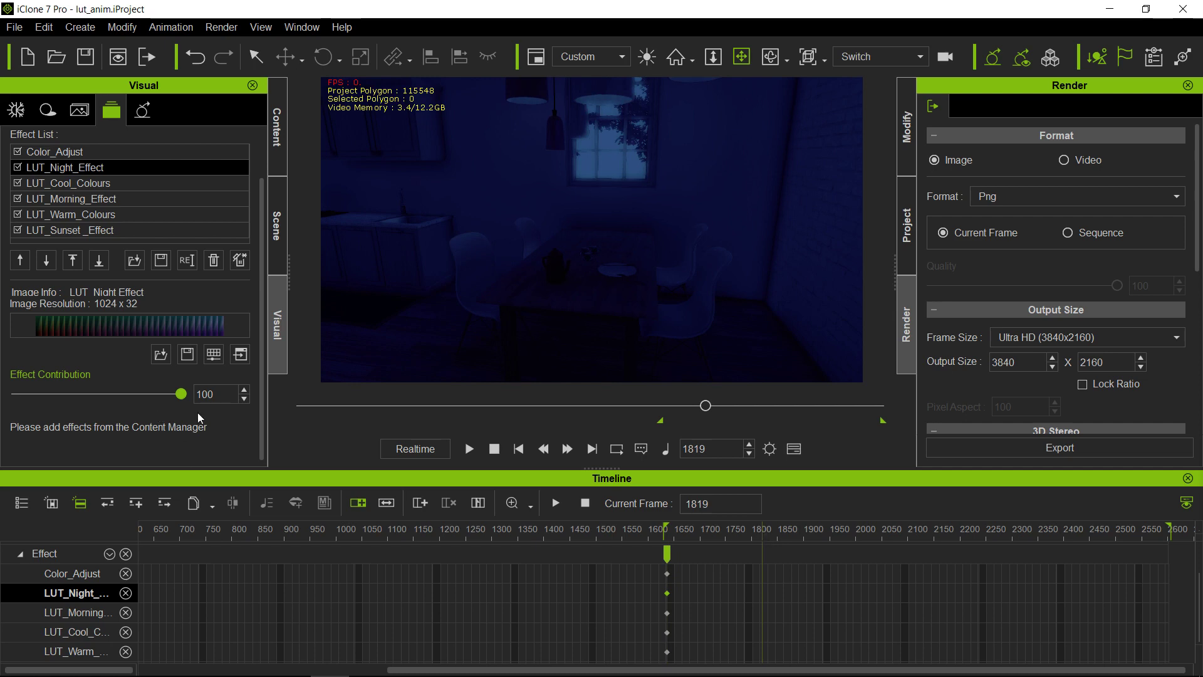
left_click_drag(181, 394, 1, 404)
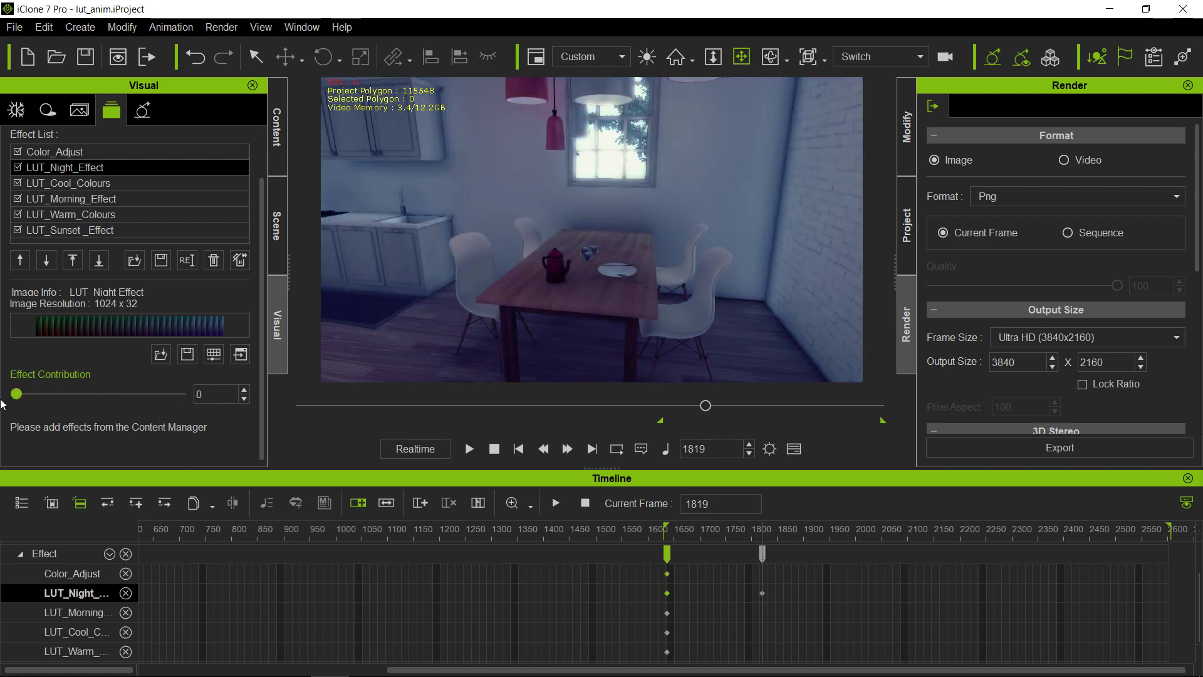
left_click(117, 199)
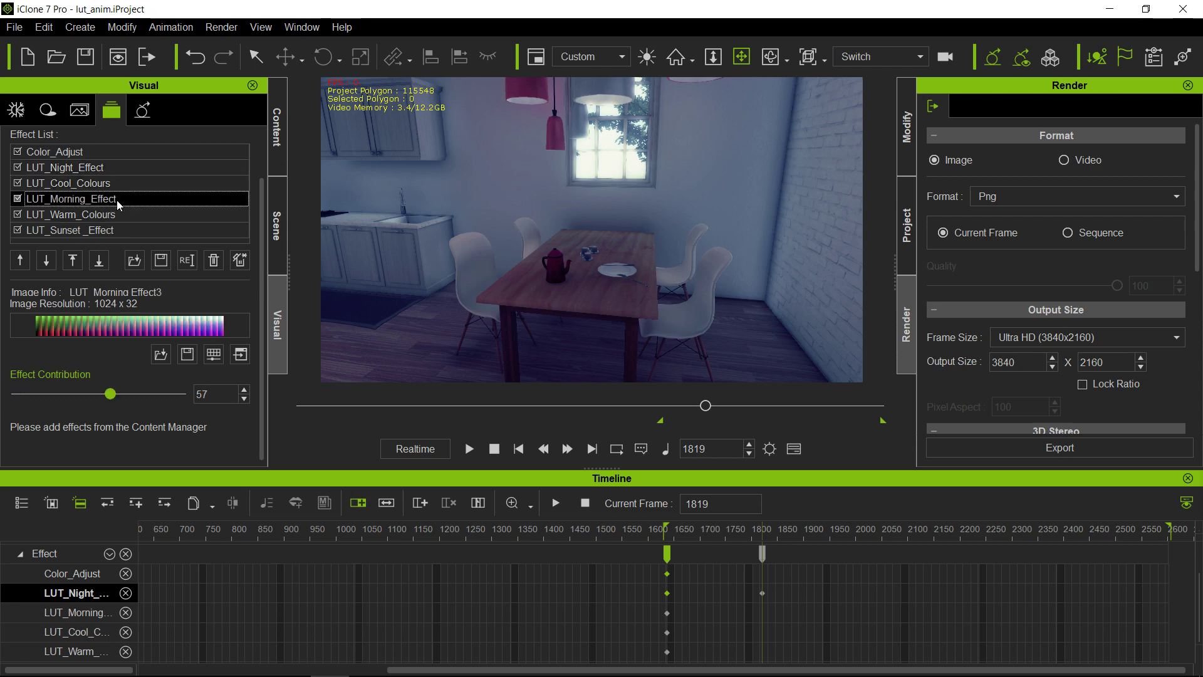
left_click(119, 183)
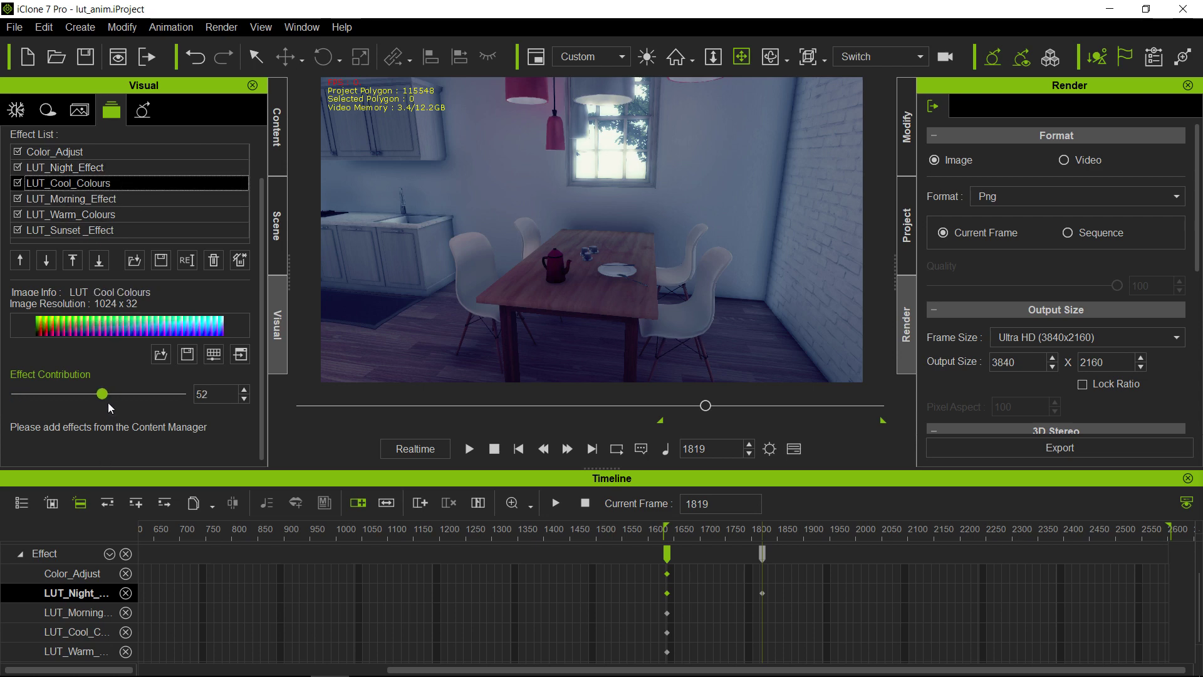
left_click_drag(103, 395, 46, 397)
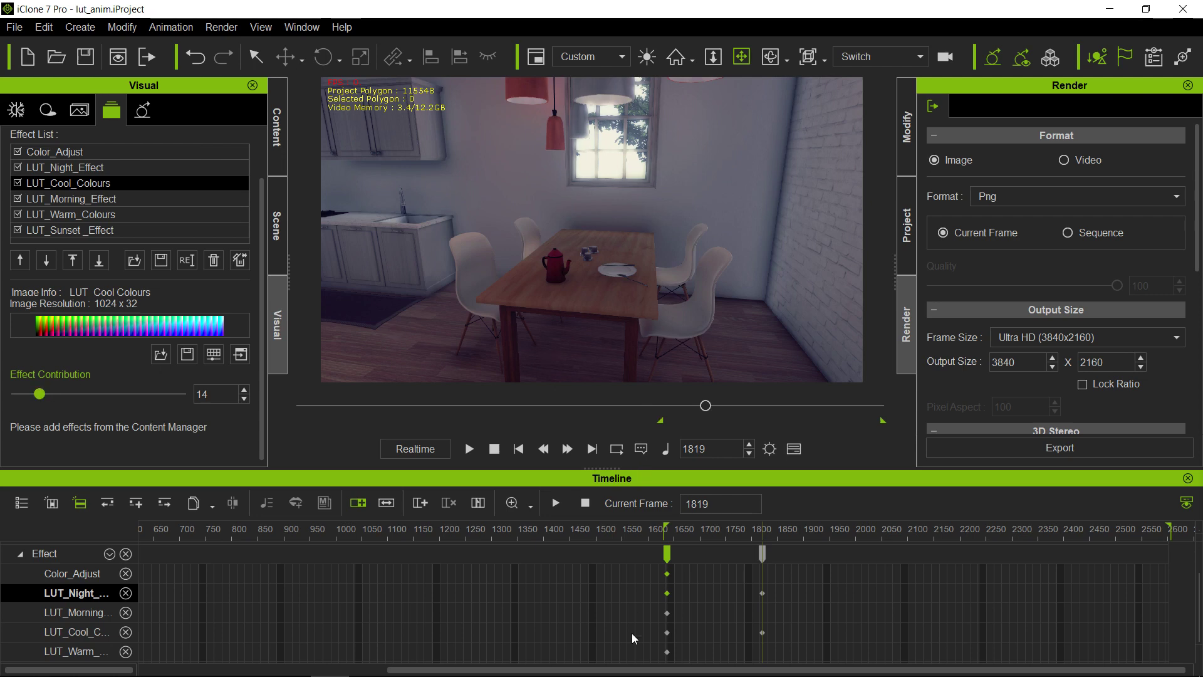
left_click_drag(716, 534, 859, 540)
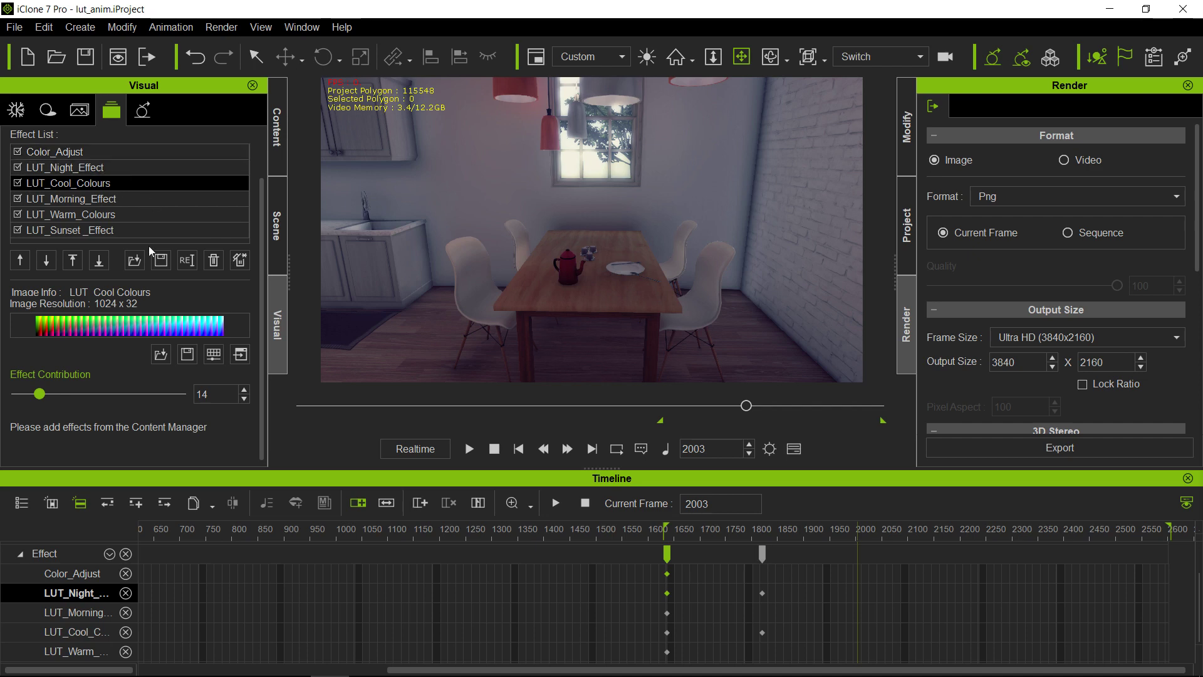
At frame 2003, key LUT_Cool_Colours and LUT_Morning_Effect contributions to 0
left_click(127, 173)
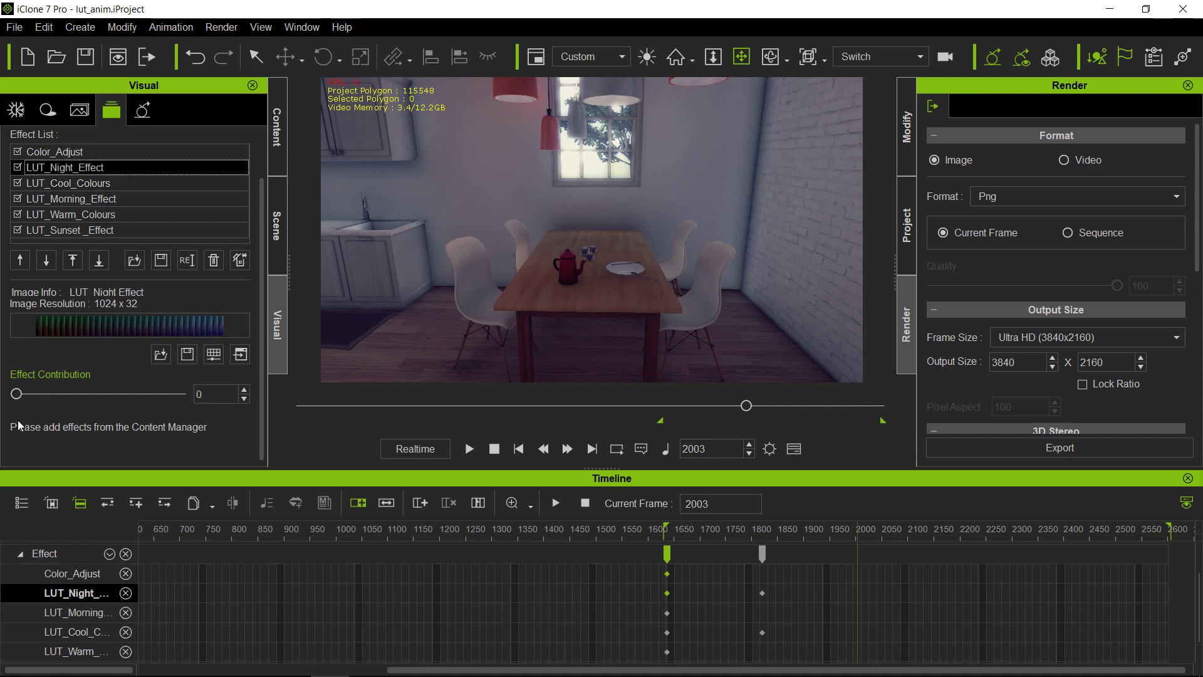
left_click(134, 186)
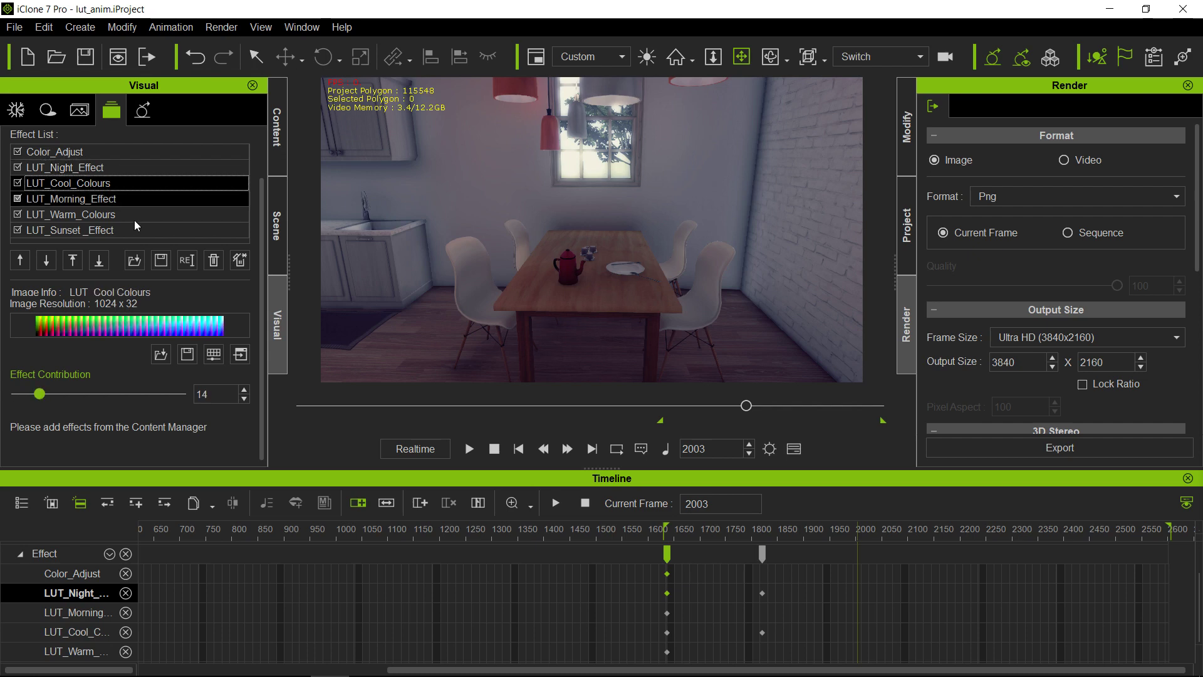
left_click(36, 398)
left_click_drag(36, 397, 3, 401)
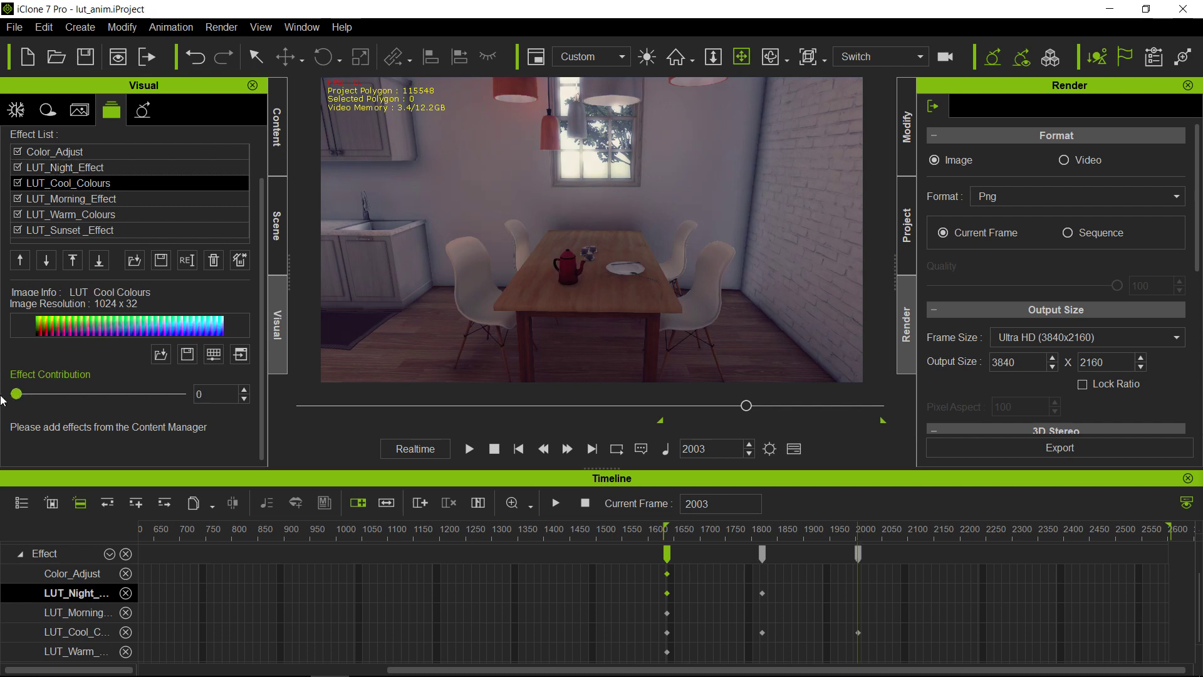
left_click(161, 198)
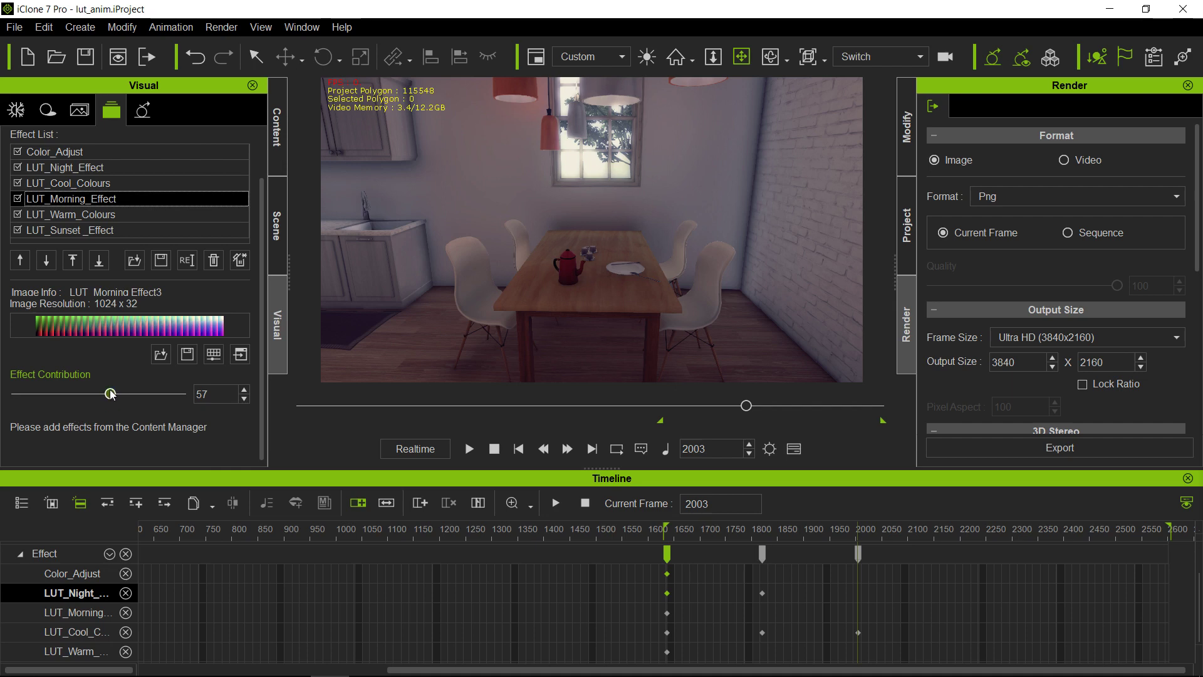
left_click_drag(110, 393, 1, 395)
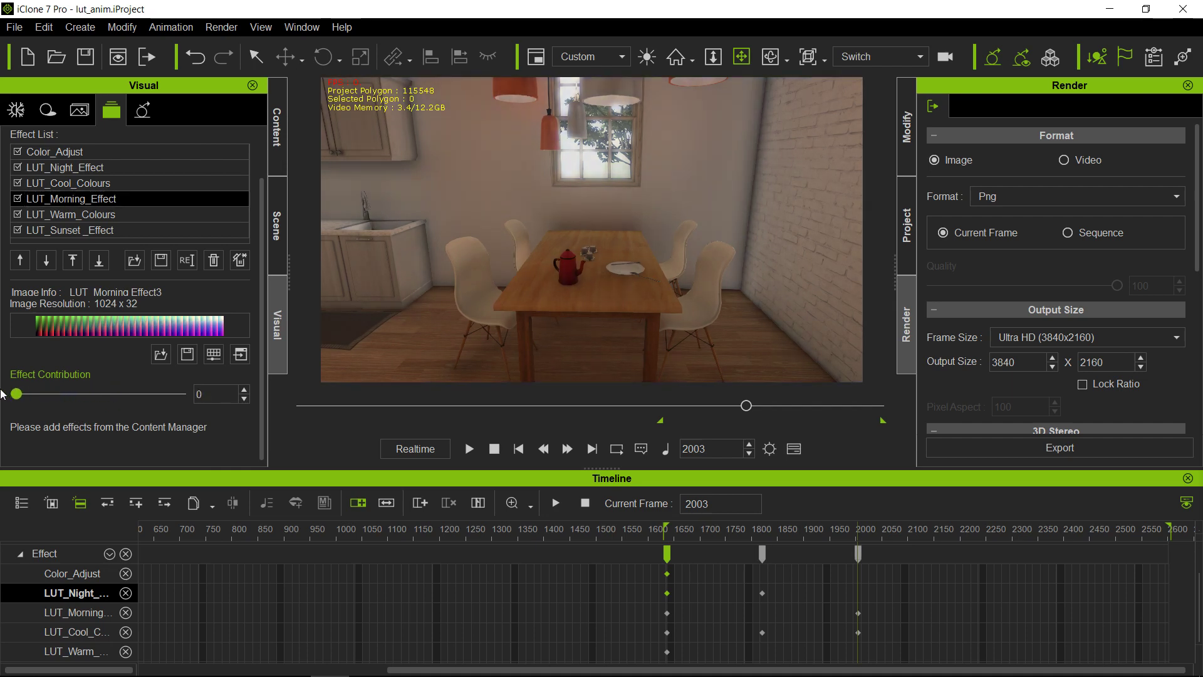
Key LUT_Warm_Colours and LUT_Sunset_Effect at 0, then move to frame 2200
left_click(119, 215)
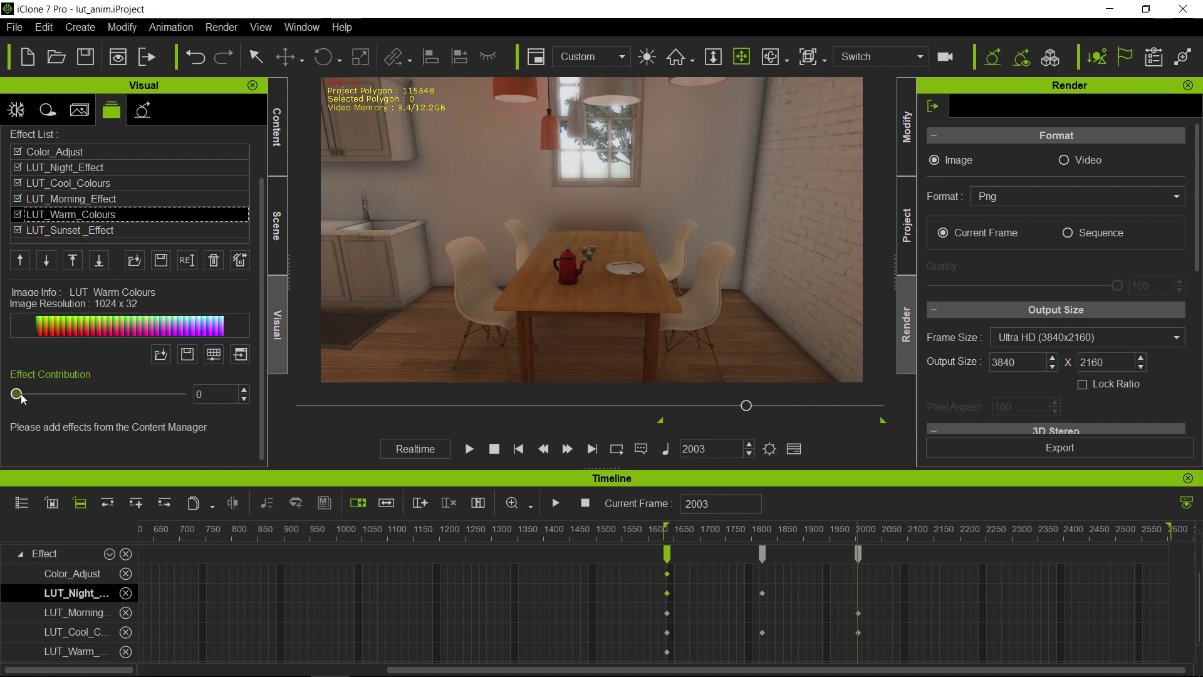
left_click_drag(19, 395, 5, 396)
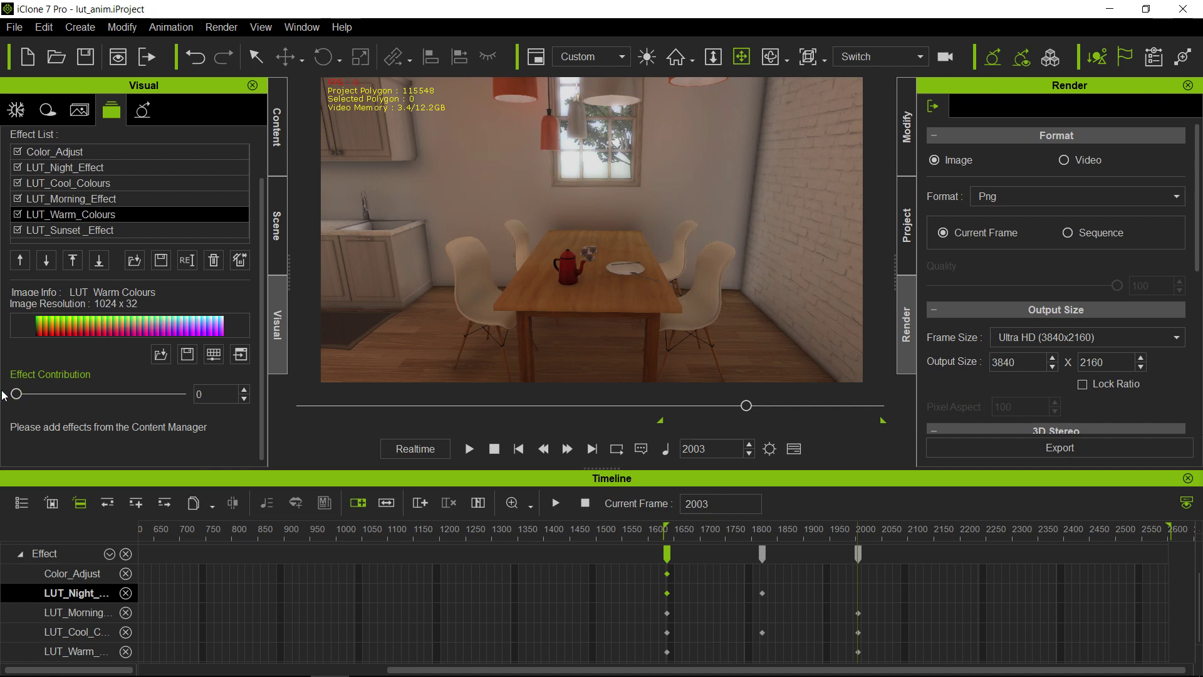
left_click(114, 237)
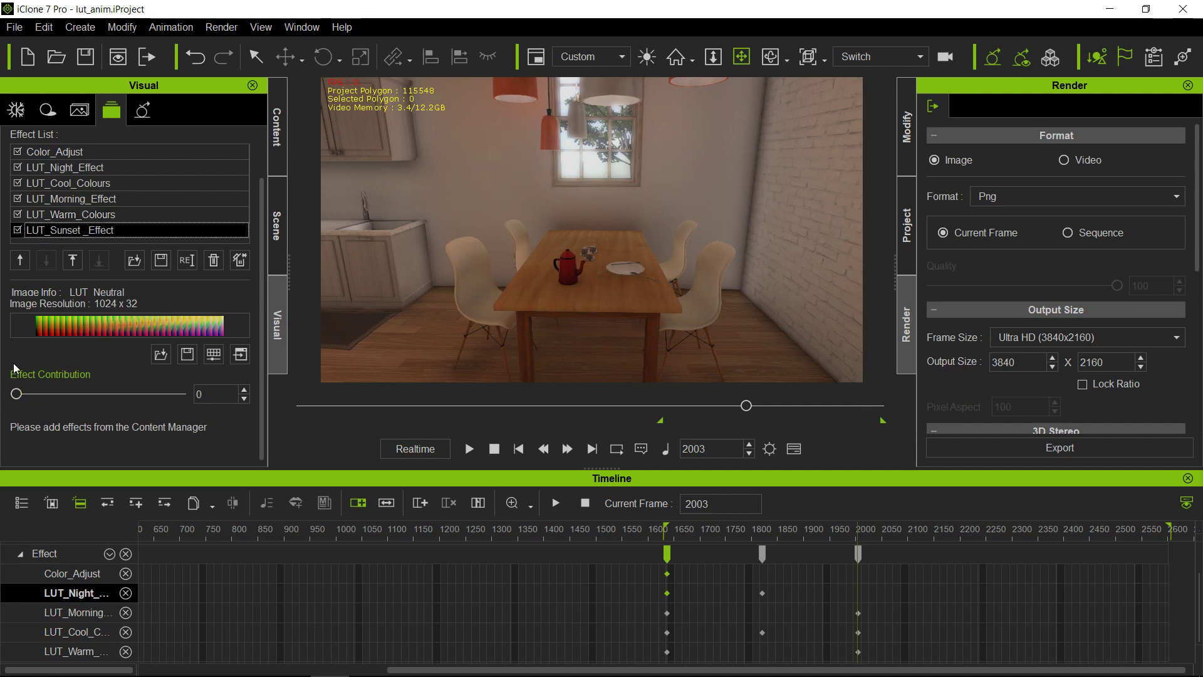
left_click(19, 398)
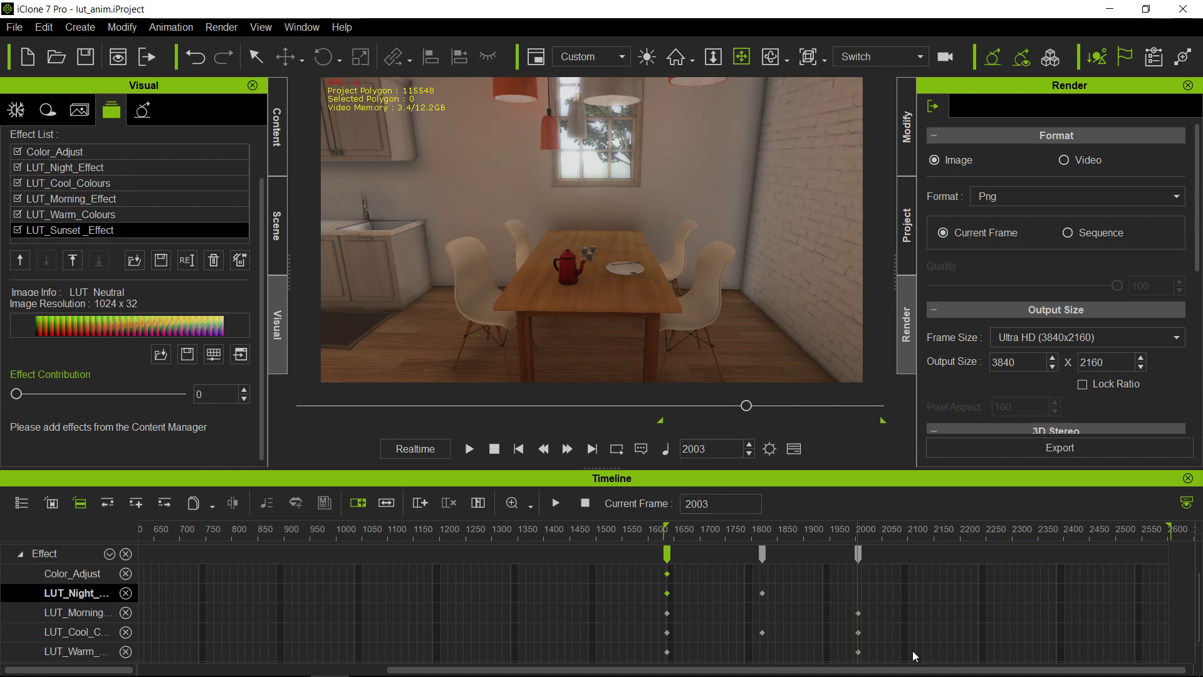
scroll(914, 646, "down", 1)
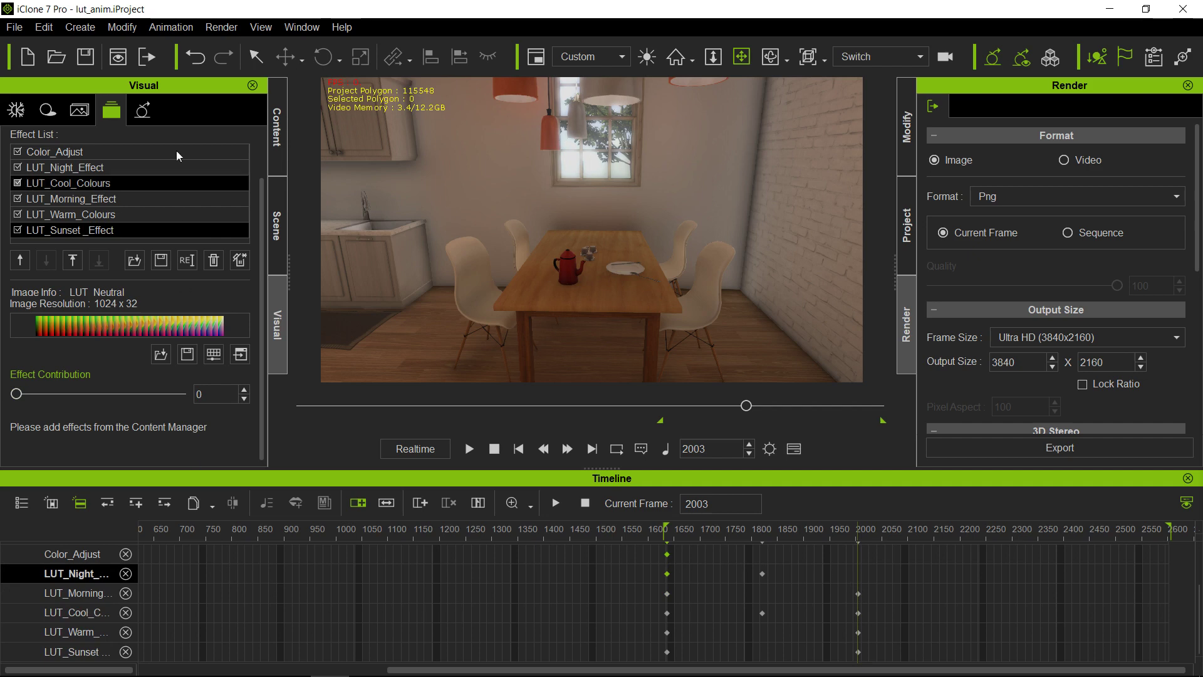
left_click(140, 168)
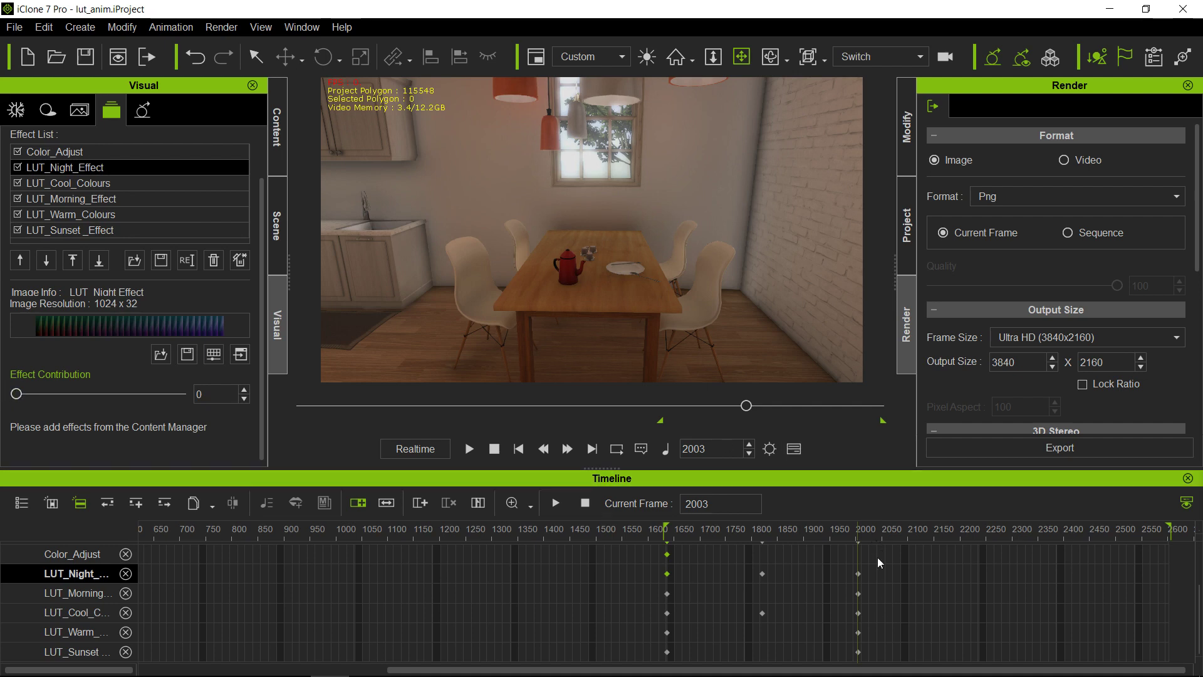
left_click(962, 536)
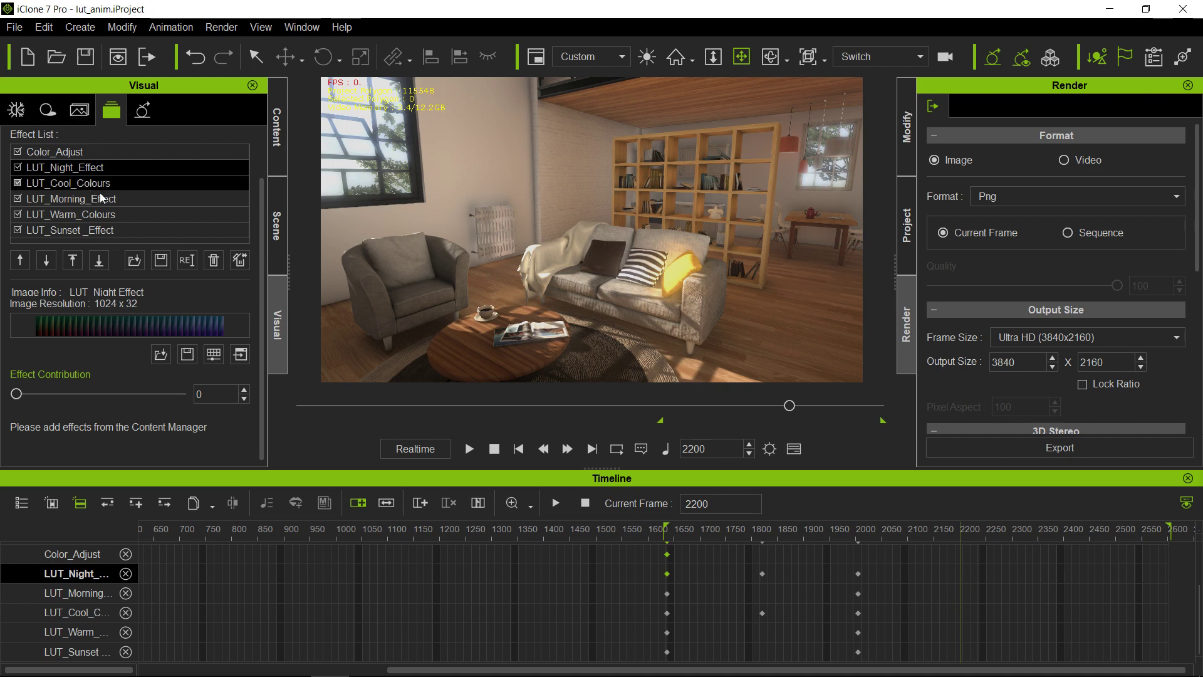
Key LUT_Warm_Colours at 14 contribution on frame 2200, preview ahead, and reselect that key
left_click(123, 213)
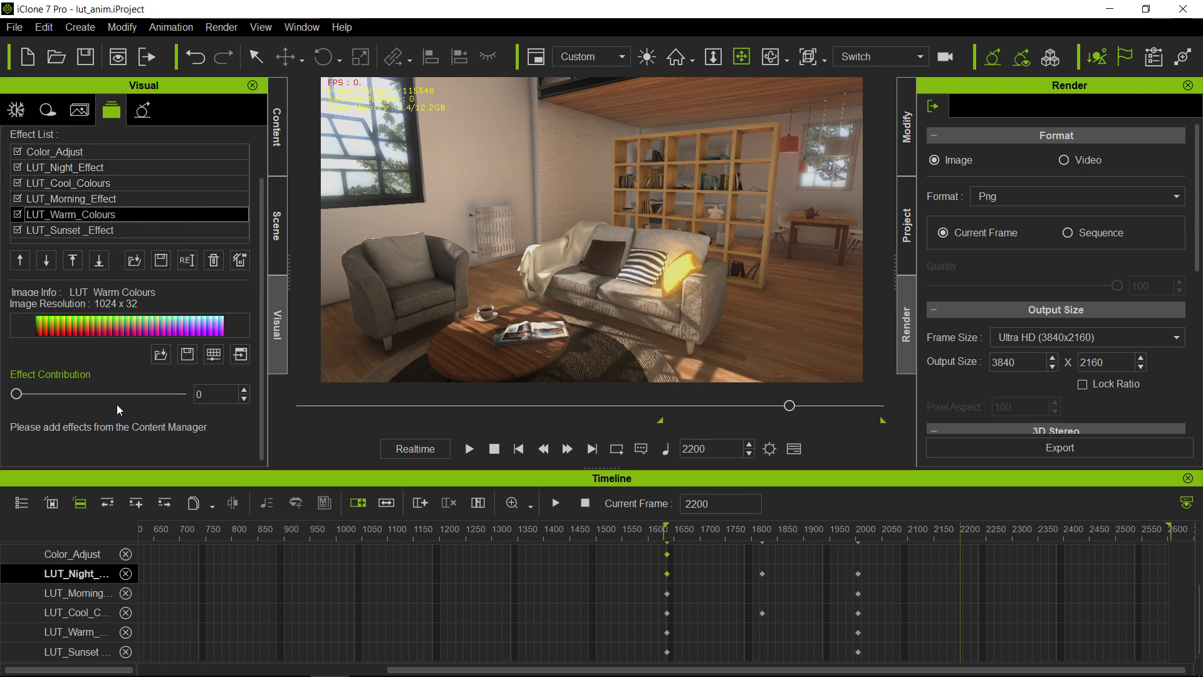
left_click_drag(16, 395, 43, 403)
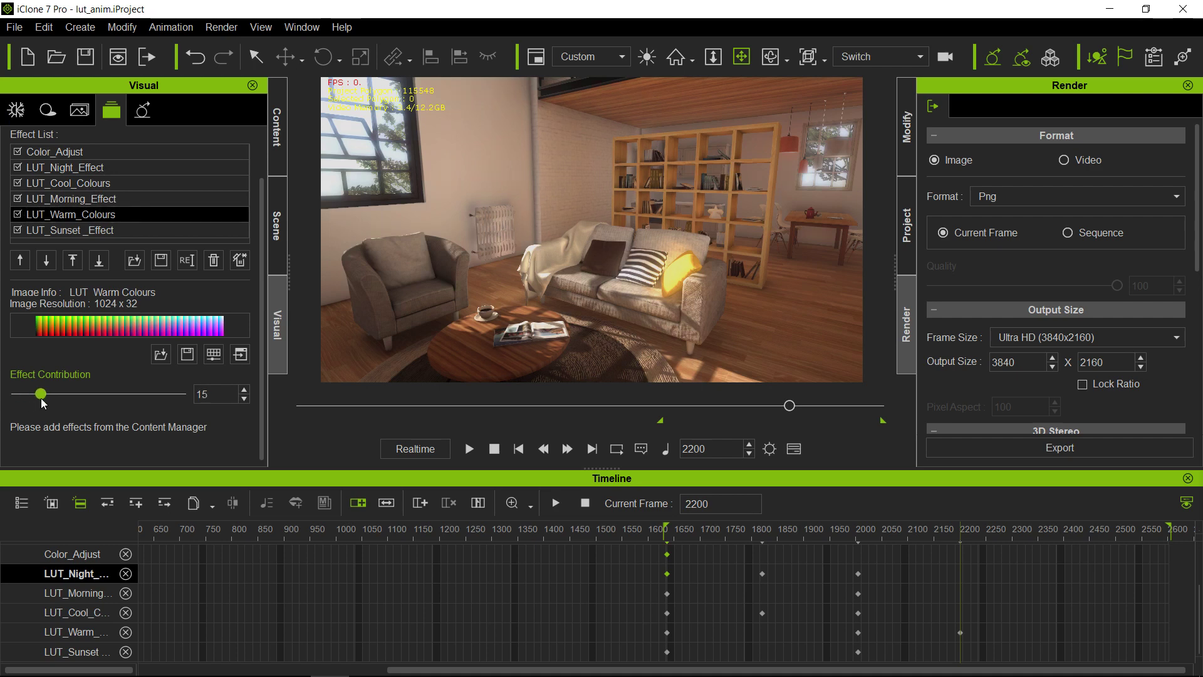
left_click_drag(43, 403, 41, 402)
left_click(1061, 534)
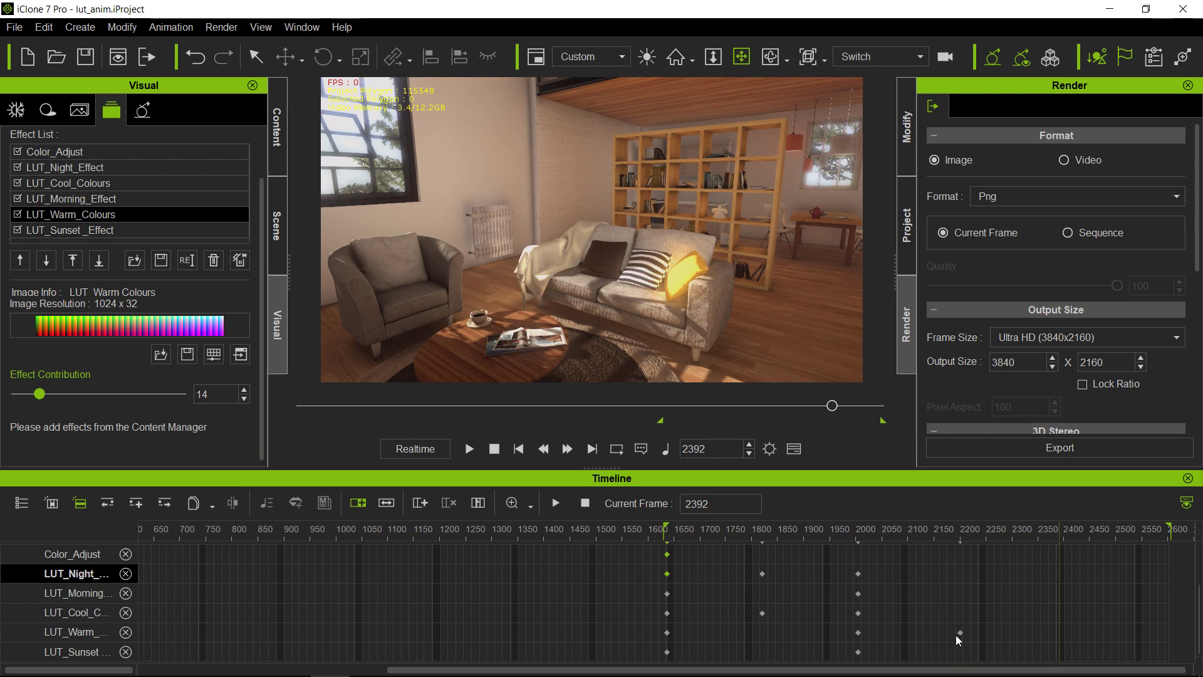
mouse_move(979, 532)
left_mouse_down()
mouse_move(961, 528)
mouse_move(971, 540)
left_mouse_up()
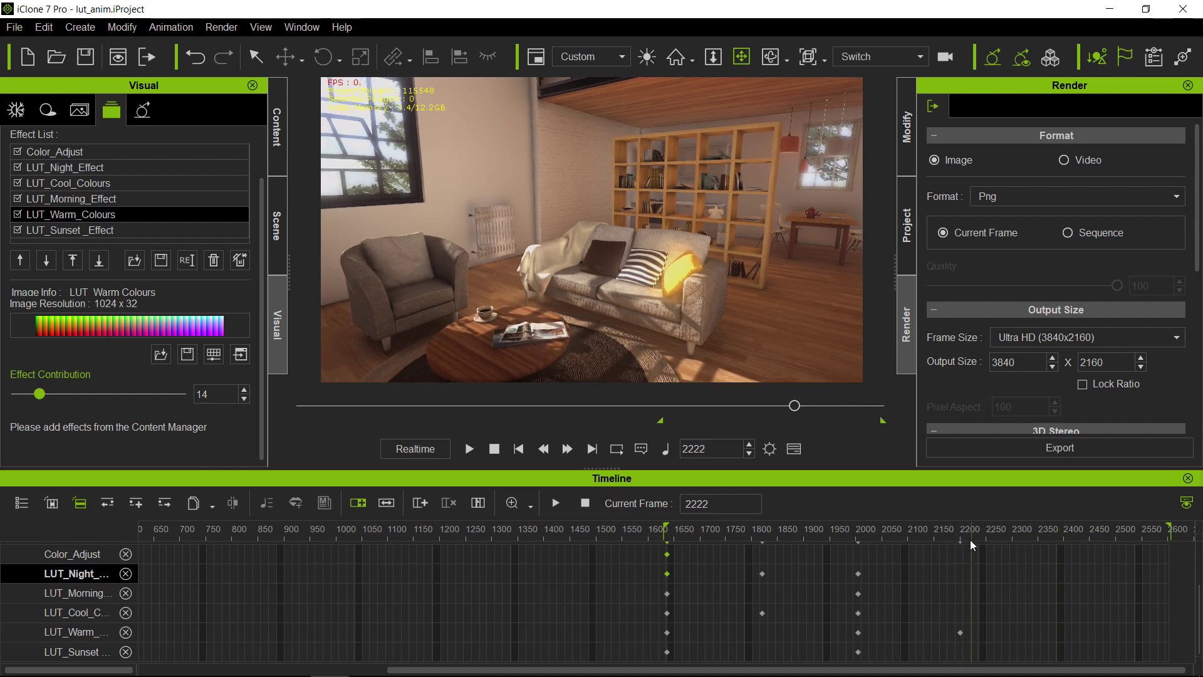
left_click(961, 634)
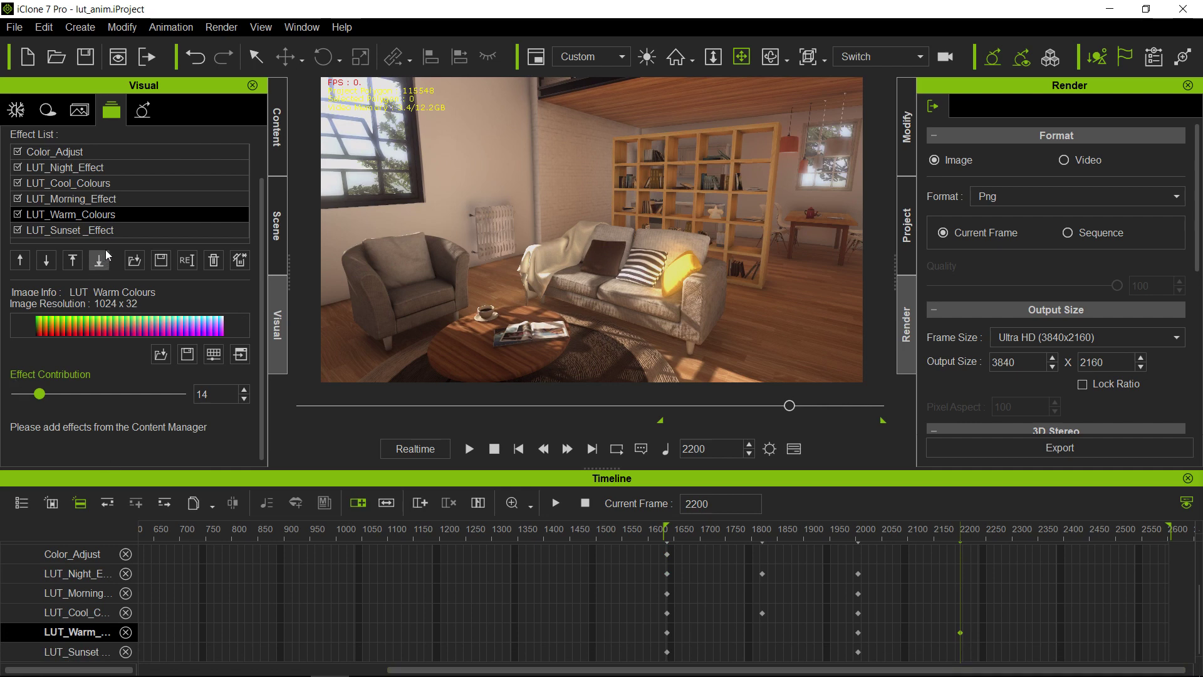
Key LUT_Sunset_Effect at 0 on frame 2200, then scrub from frame 2004 to about 2400
left_click(118, 229)
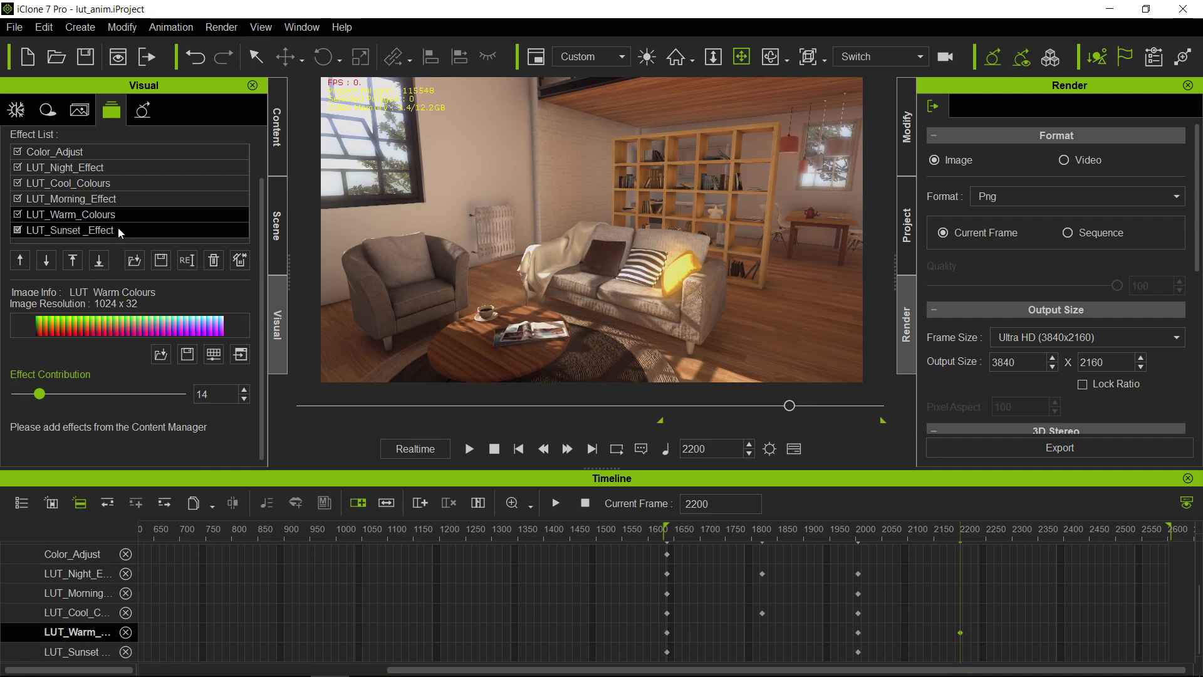
left_click(15, 395)
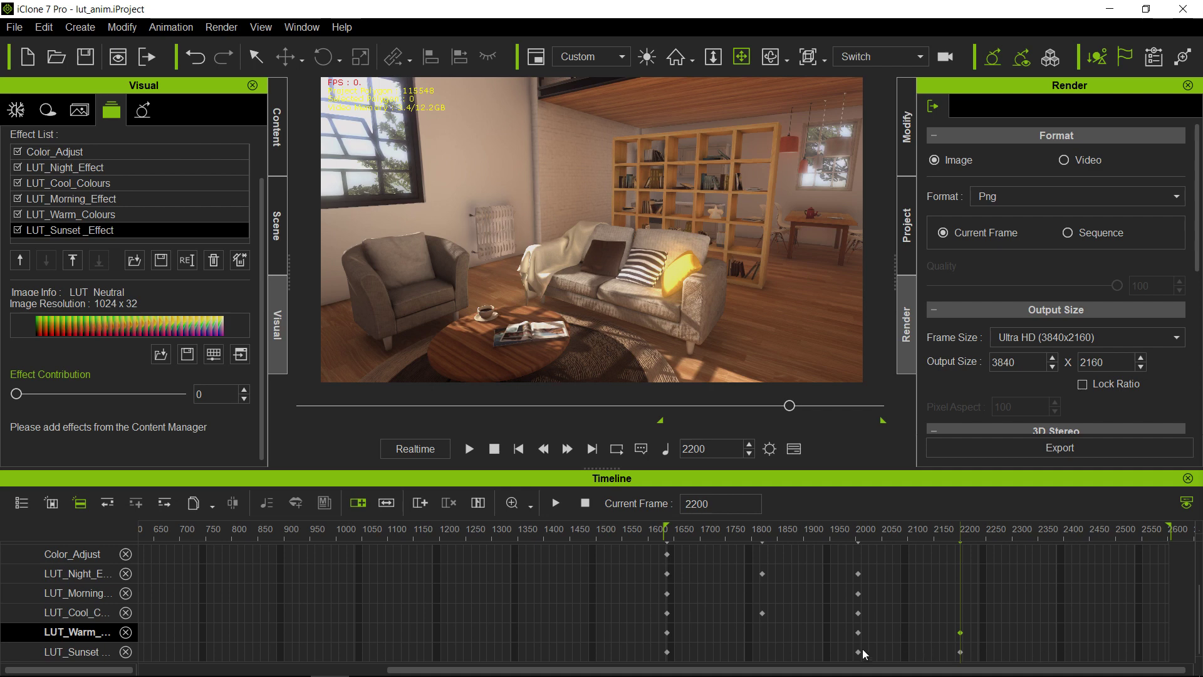
left_click(860, 530)
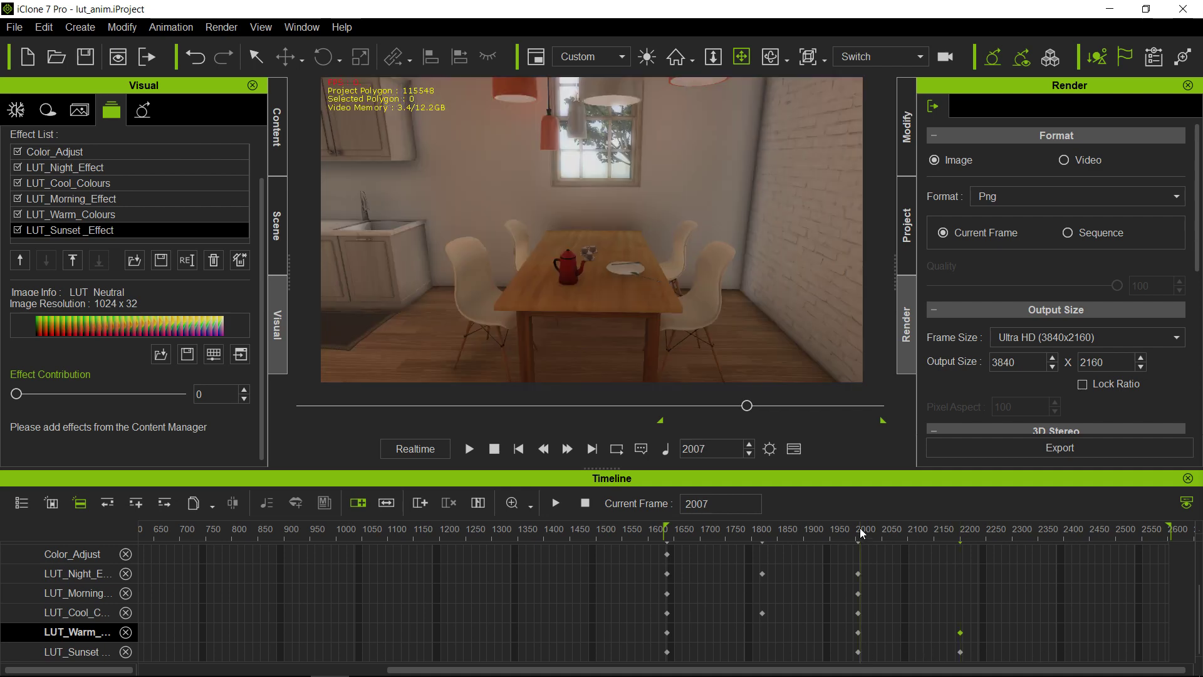
left_click(859, 529)
left_click_drag(878, 528, 964, 528)
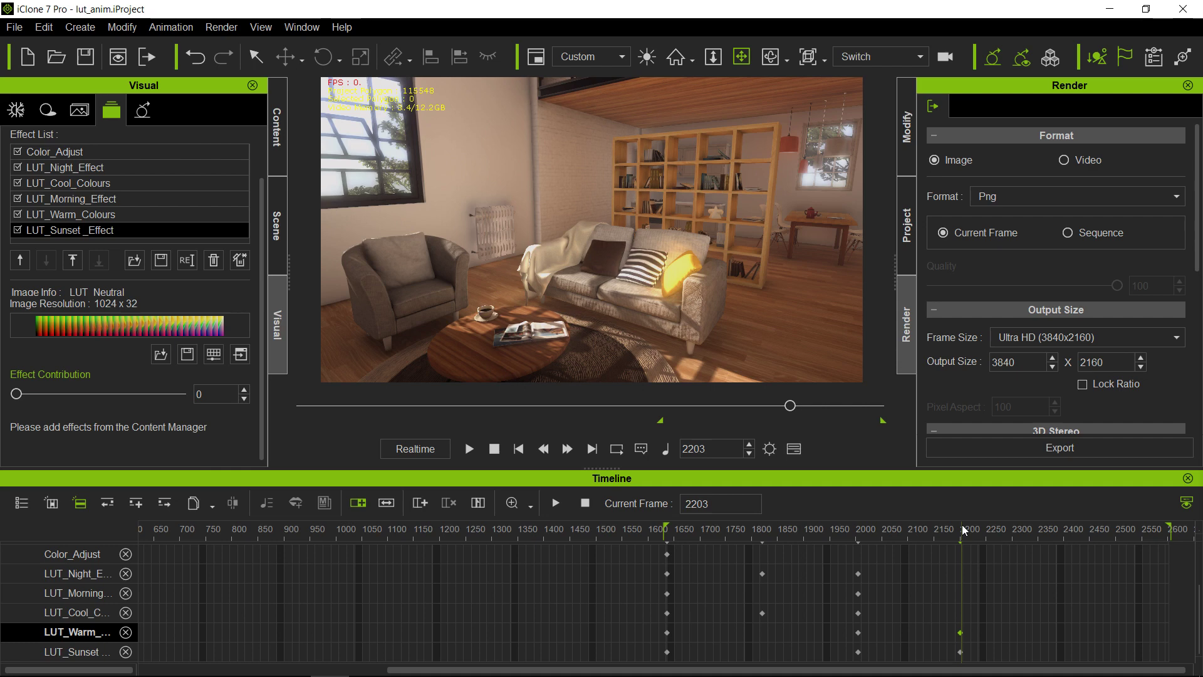
left_click_drag(965, 530, 1063, 540)
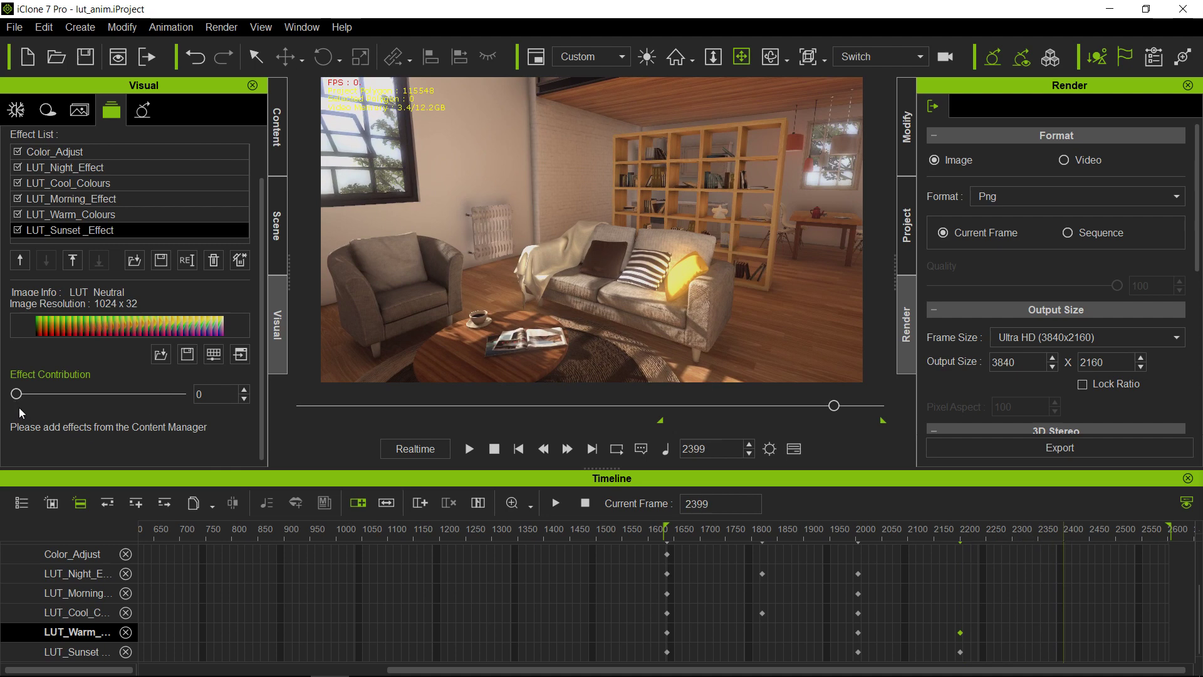
At frame 2399, key LUT_Sunset_Effect at 100 and LUT_Warm_Colours at 30 contribution
left_click_drag(17, 393, 216, 397)
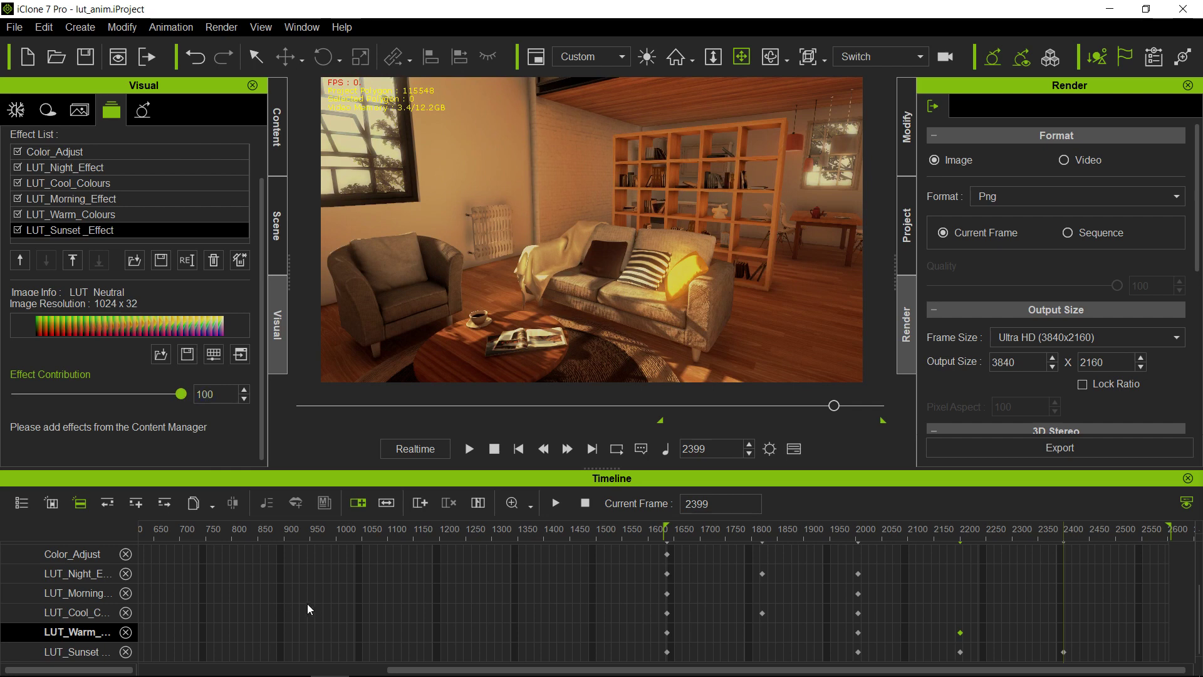
left_click(183, 216)
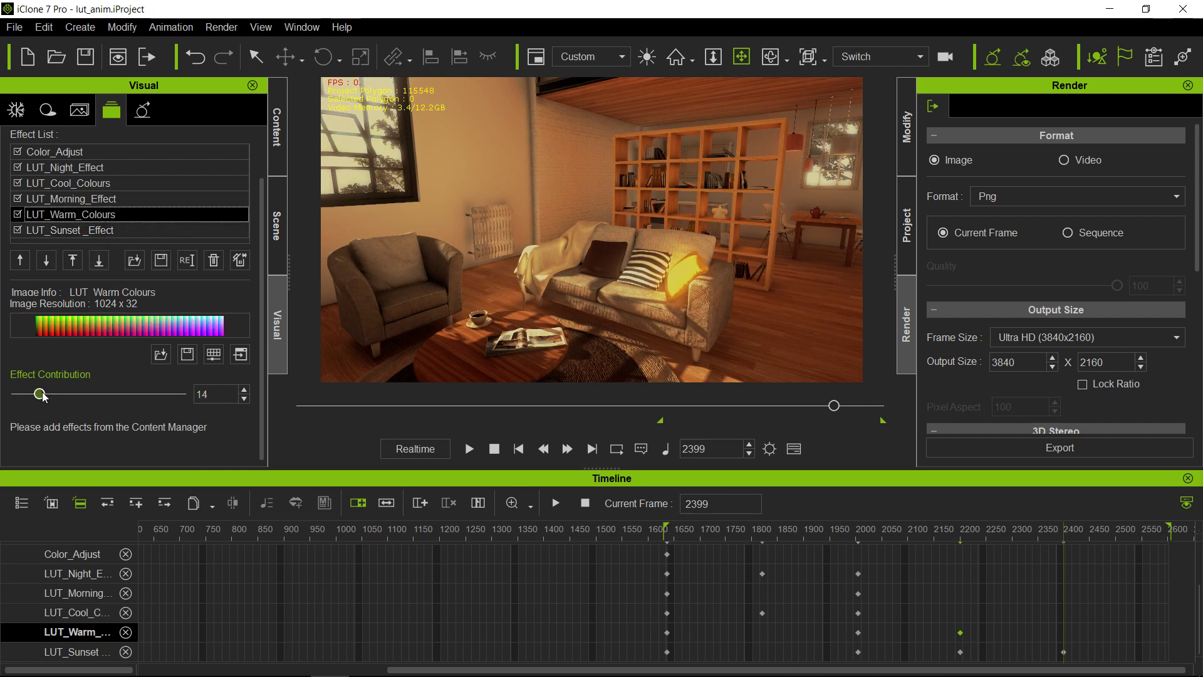
left_click_drag(47, 393, 55, 399)
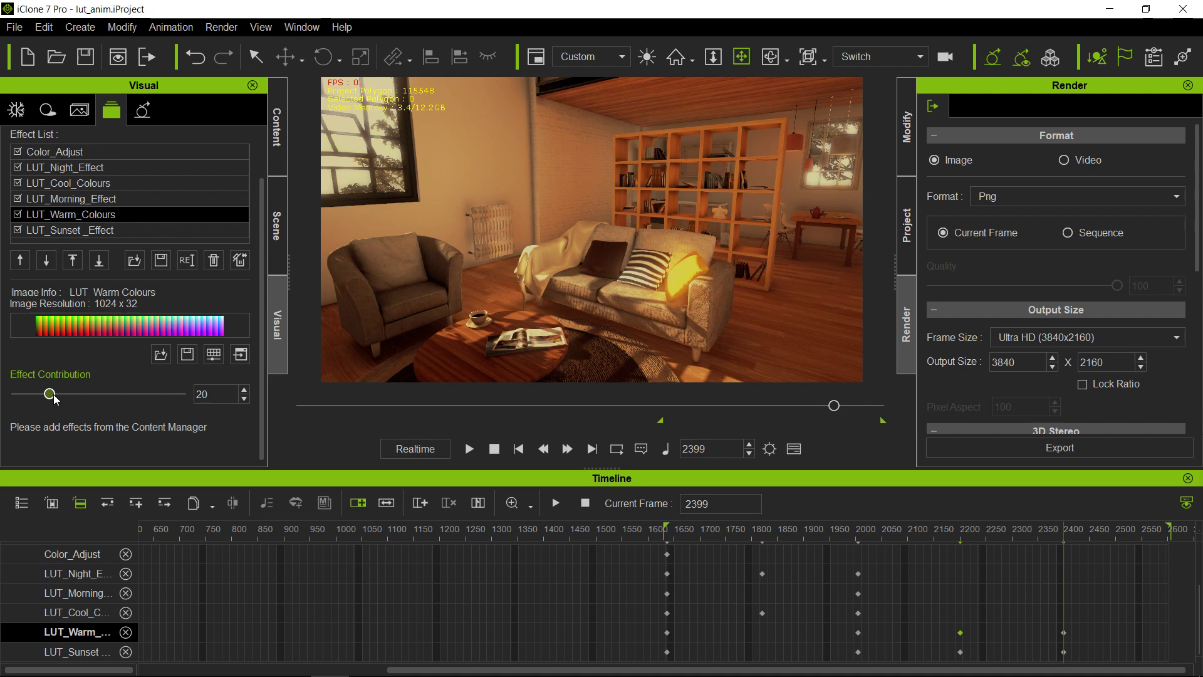
left_click_drag(54, 395, 69, 396)
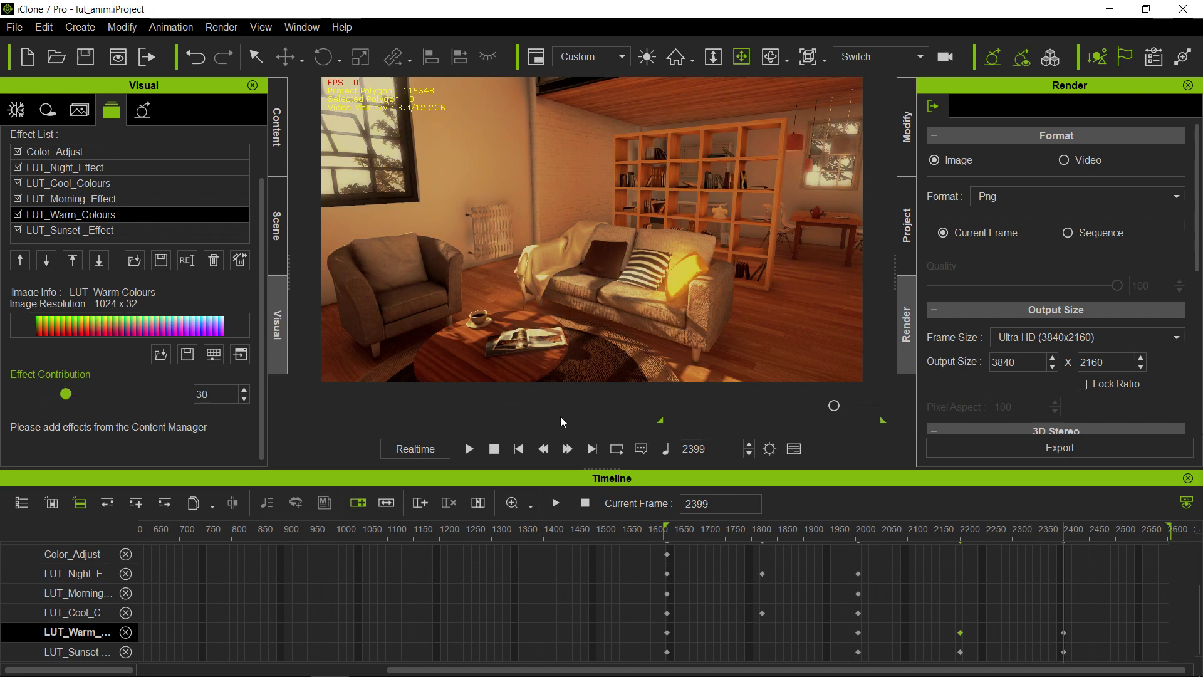
Key LUT_Night_Effect, LUT_Cool_Colours and LUT_Morning_Effect at zero on frame 2399
left_click(140, 170)
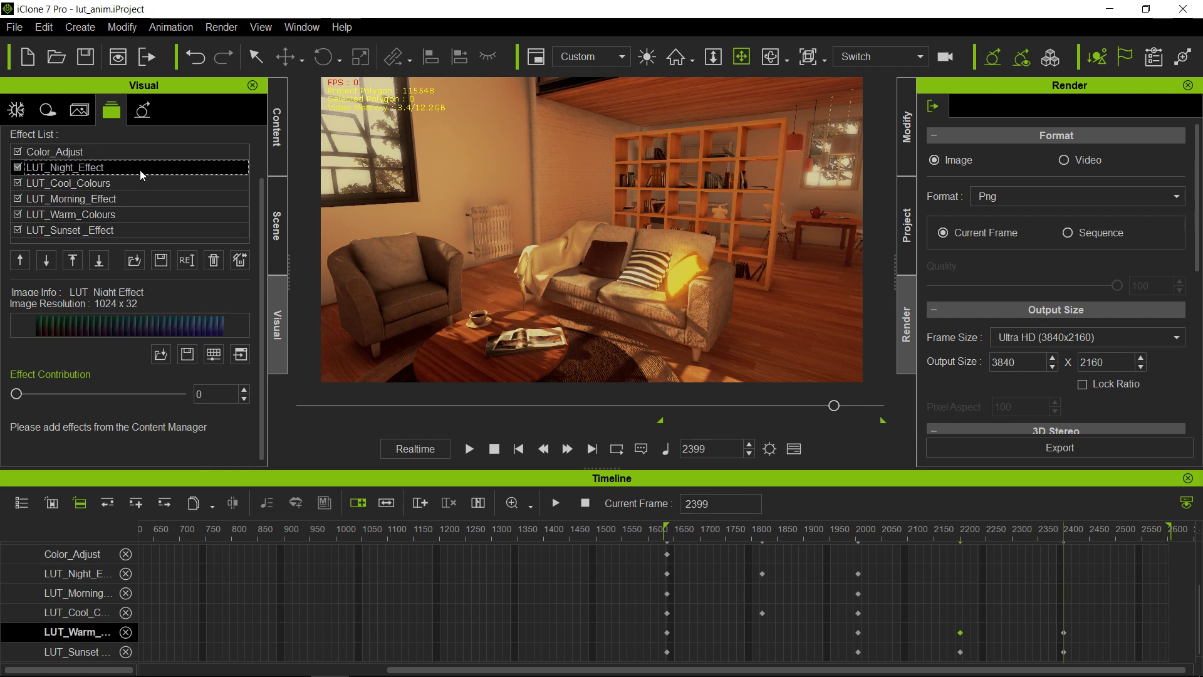
left_click(16, 394)
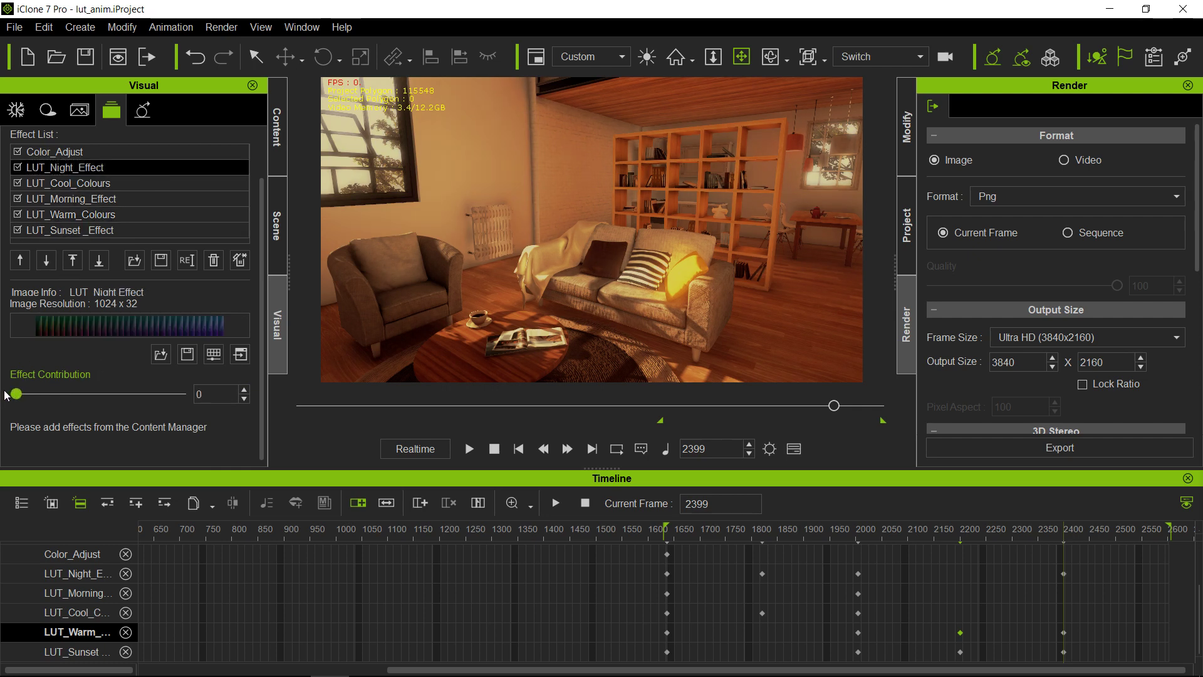
left_click(125, 183)
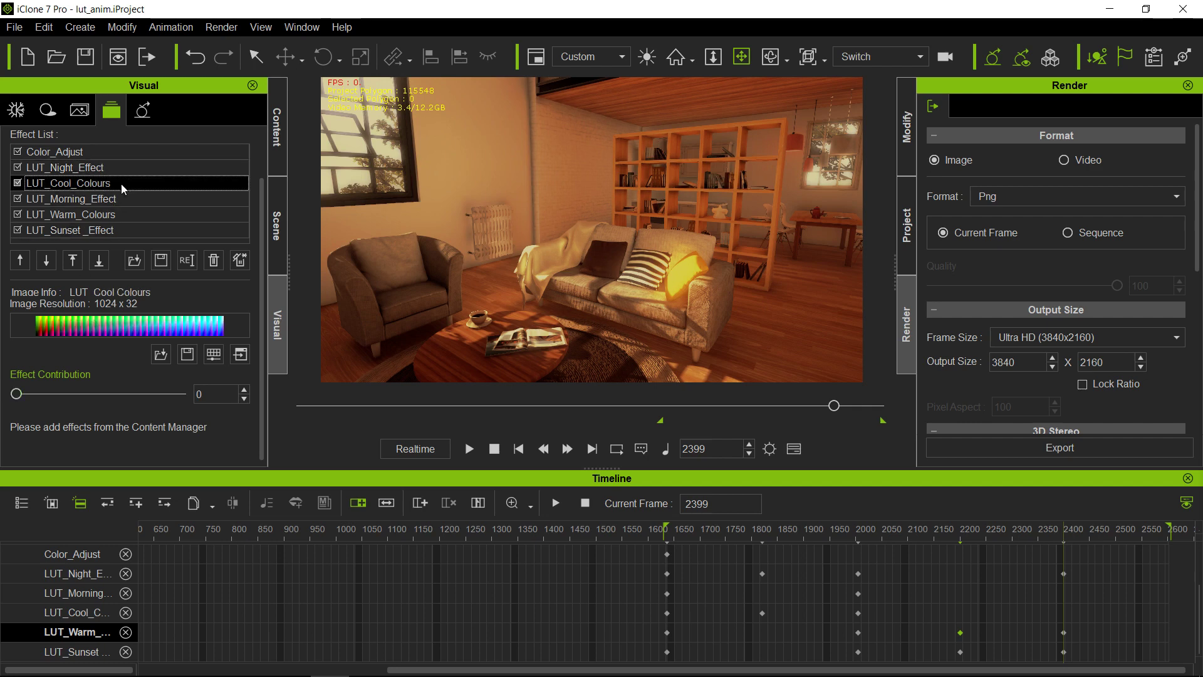
left_click(15, 393)
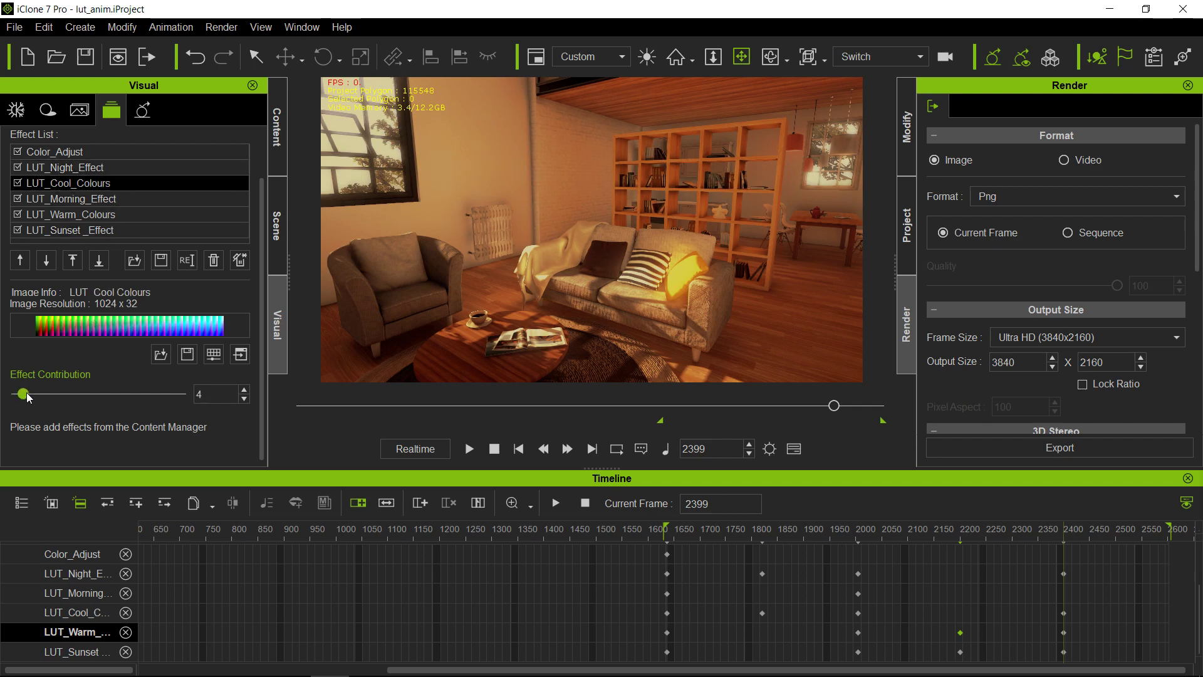
left_click(94, 198)
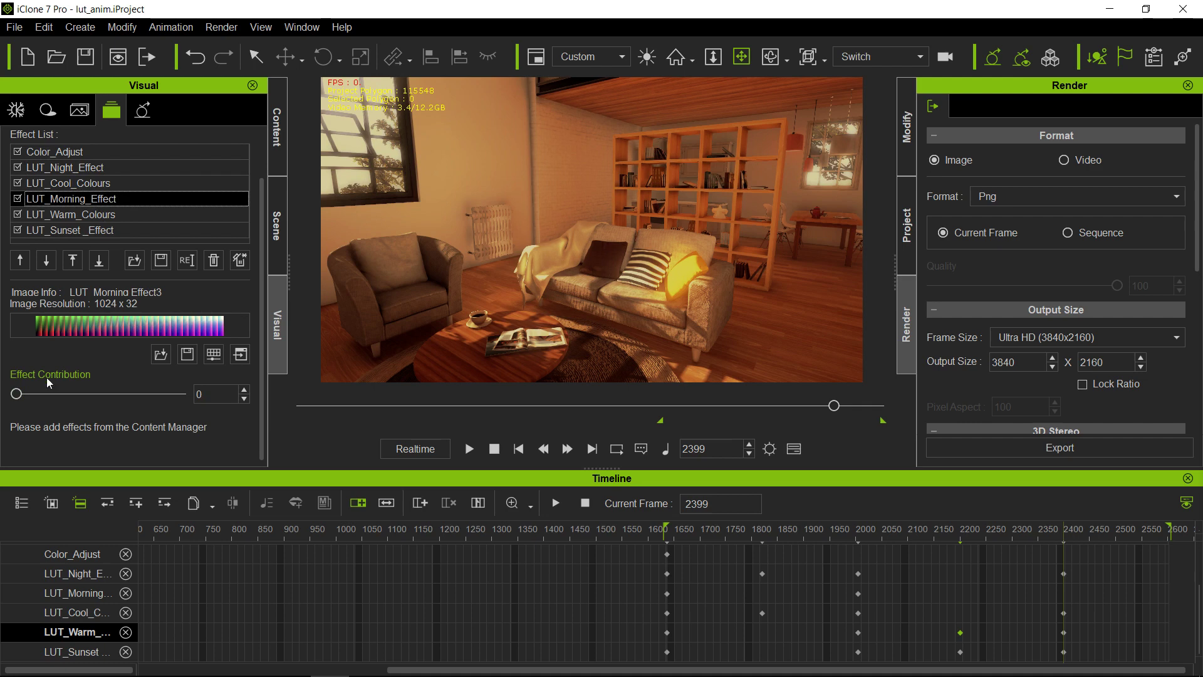
left_click(15, 393)
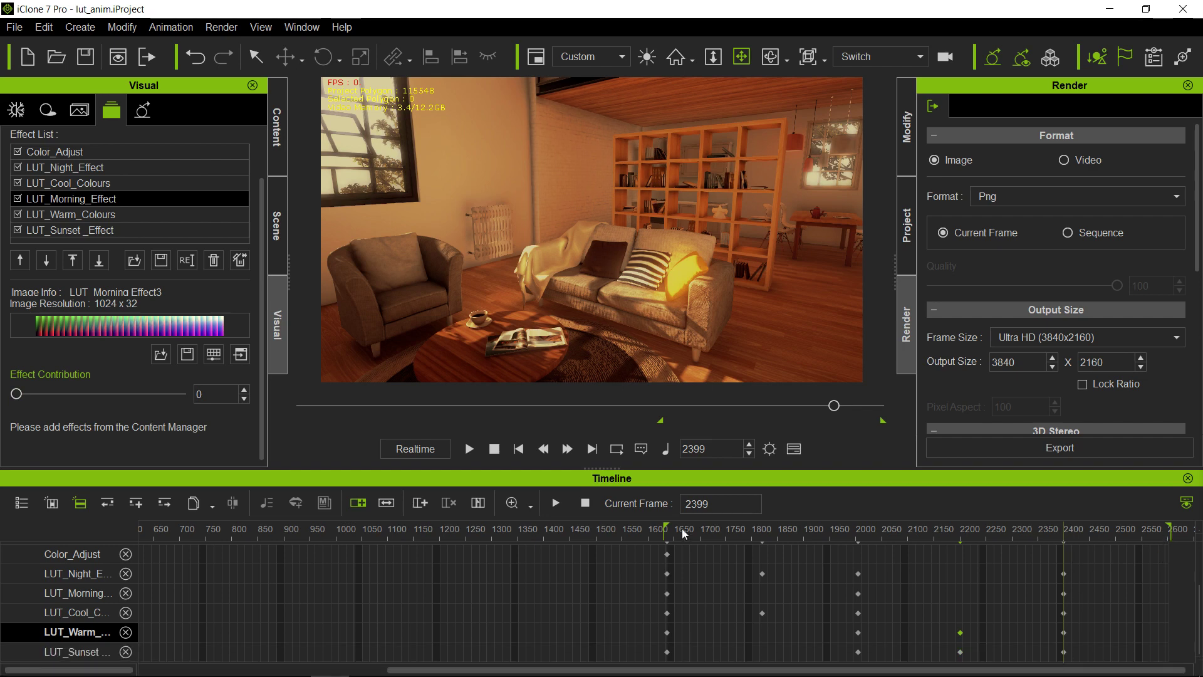
At the last frame, 2600, key LUT_Sunset_Effect and LUT_Warm_Colours down to 0
left_click(595, 453)
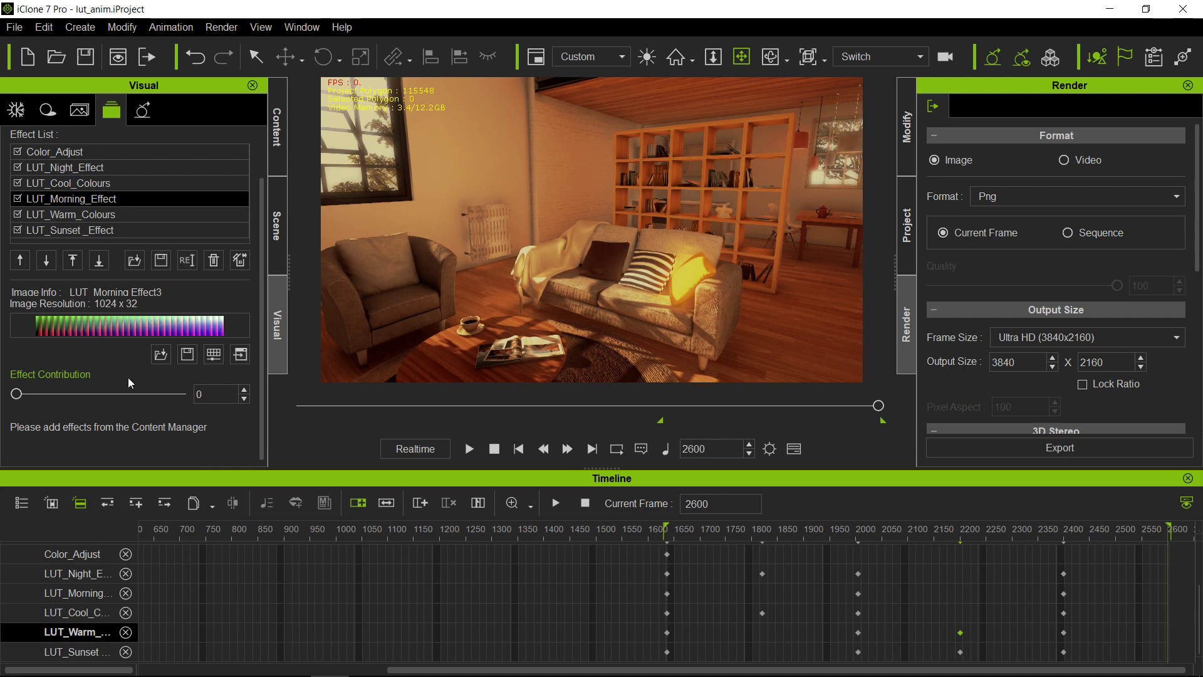
left_click(136, 228)
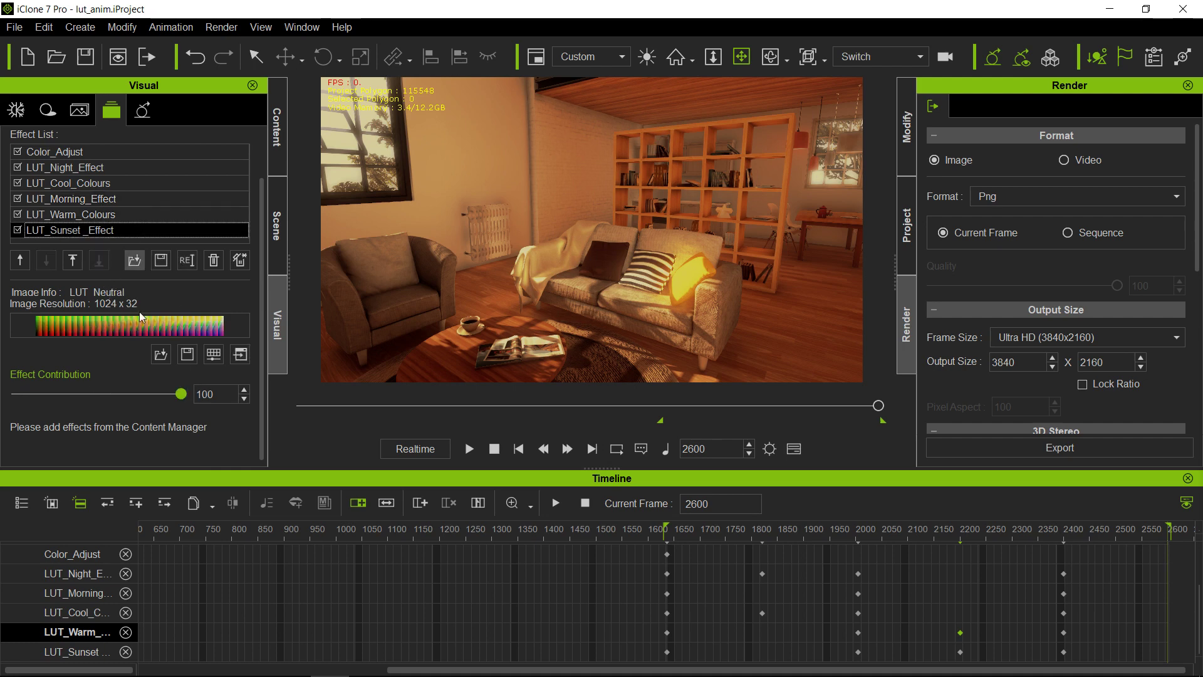
left_click_drag(181, 394, 1, 406)
left_click(111, 216)
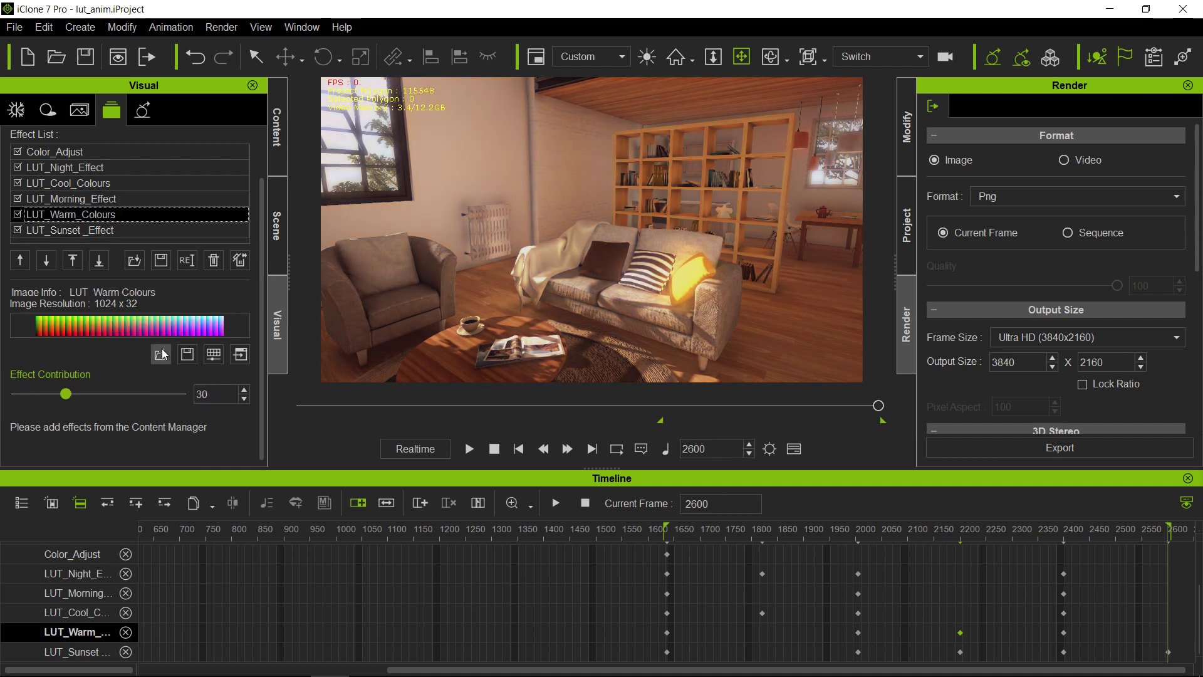
left_click_drag(64, 394, 3, 401)
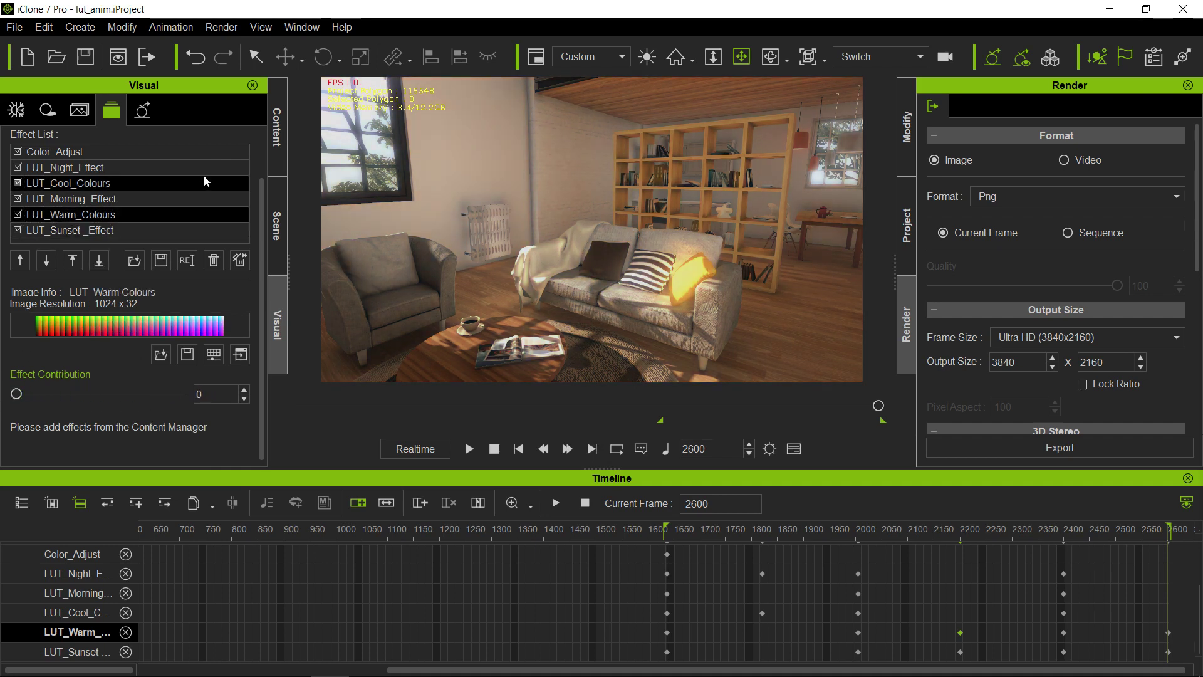
Key LUT_Morning_Effect and LUT_Cool_Colours at 42 and LUT_Night_Effect at 100
left_click(172, 198)
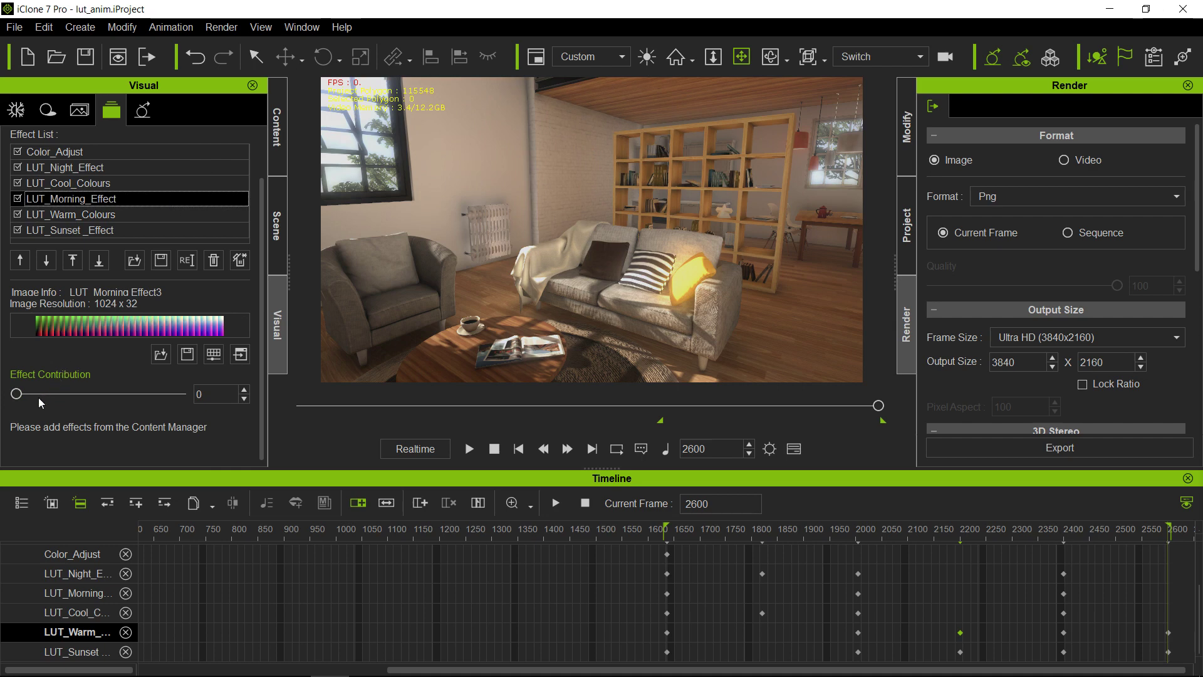
left_click_drag(25, 401, 90, 400)
left_click(88, 167)
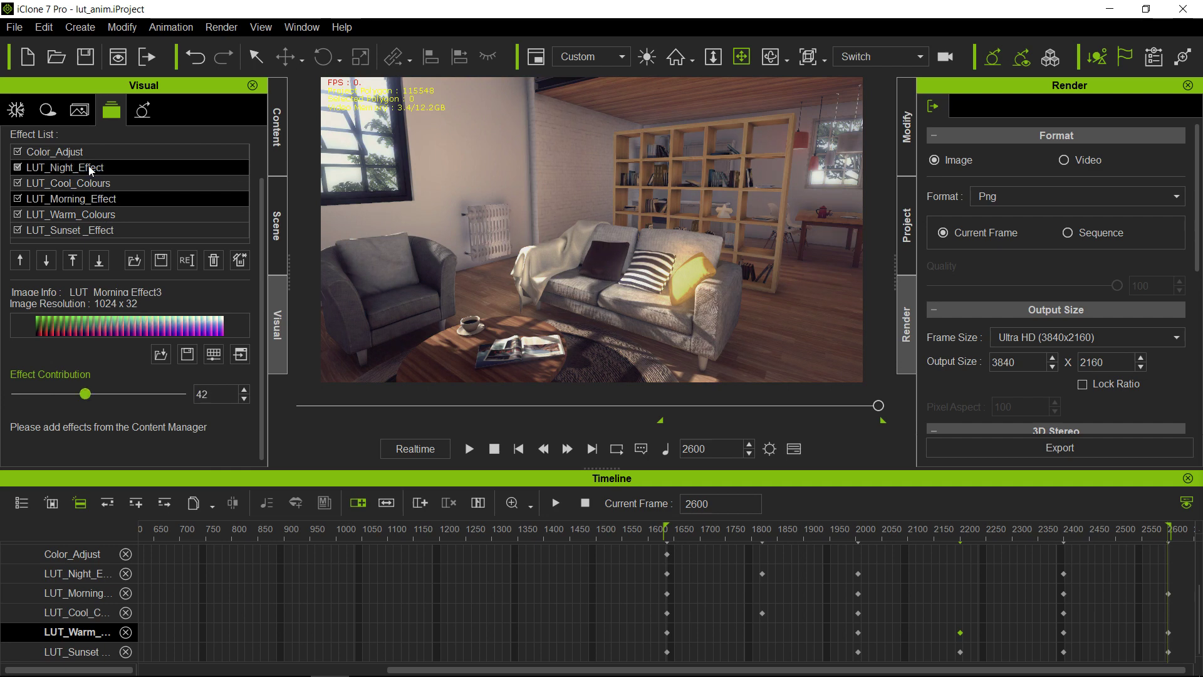
left_click(93, 183)
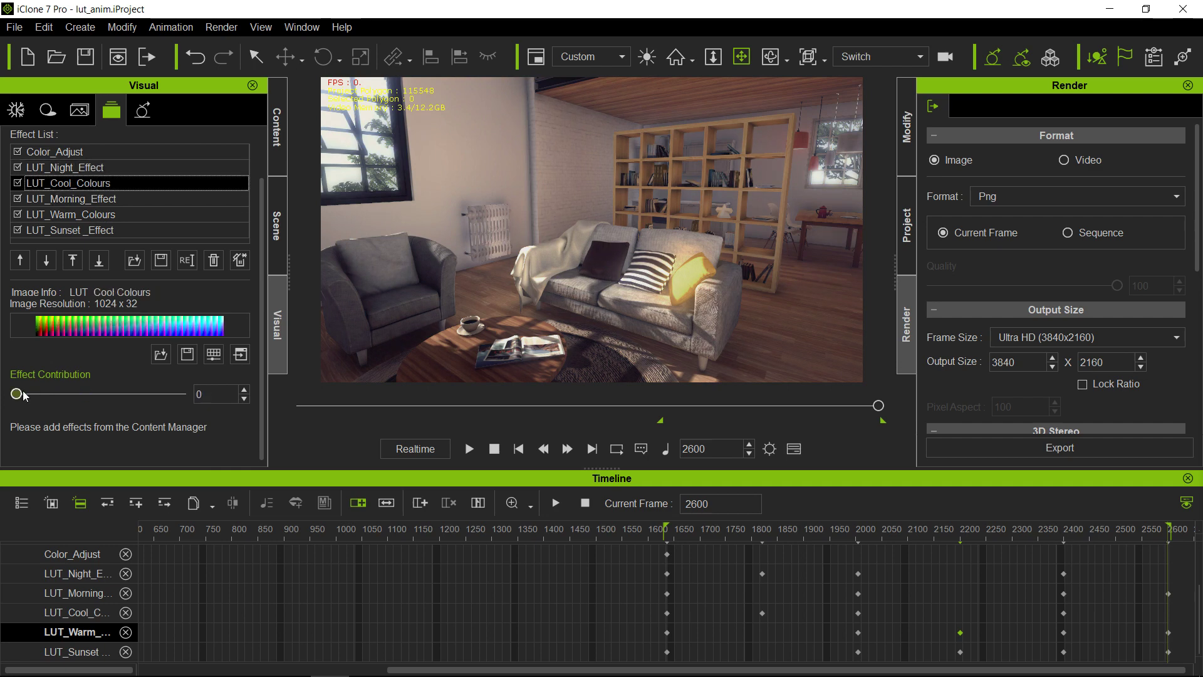
left_click_drag(24, 395, 90, 400)
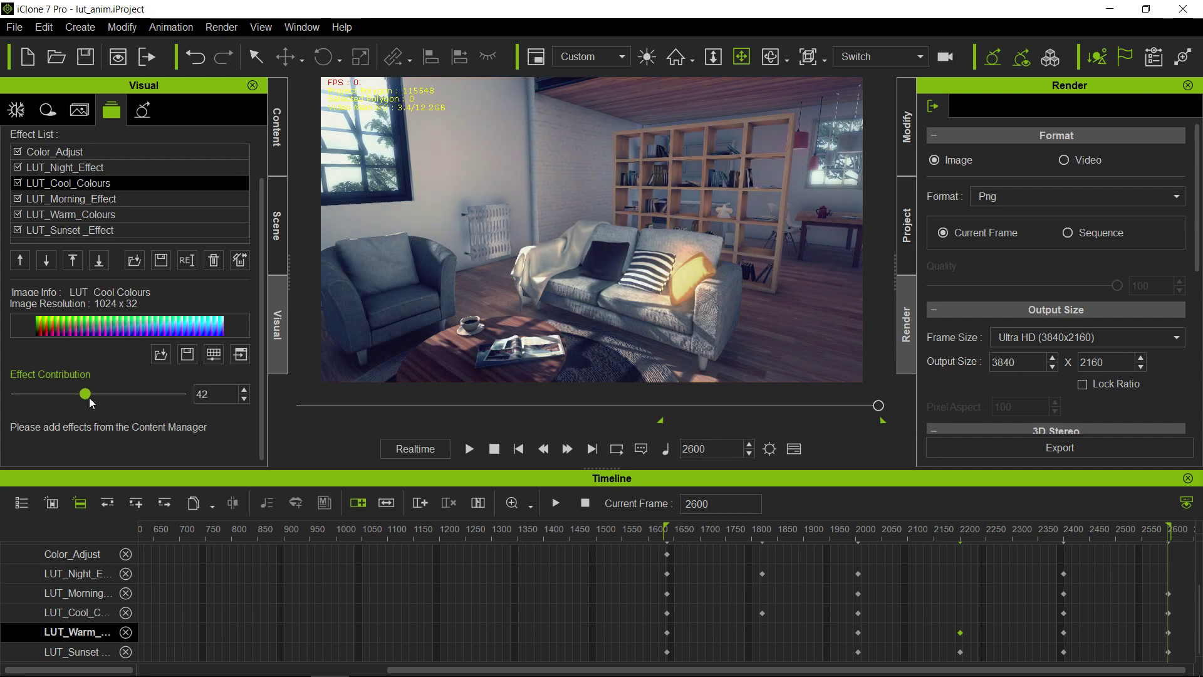
left_click(82, 170)
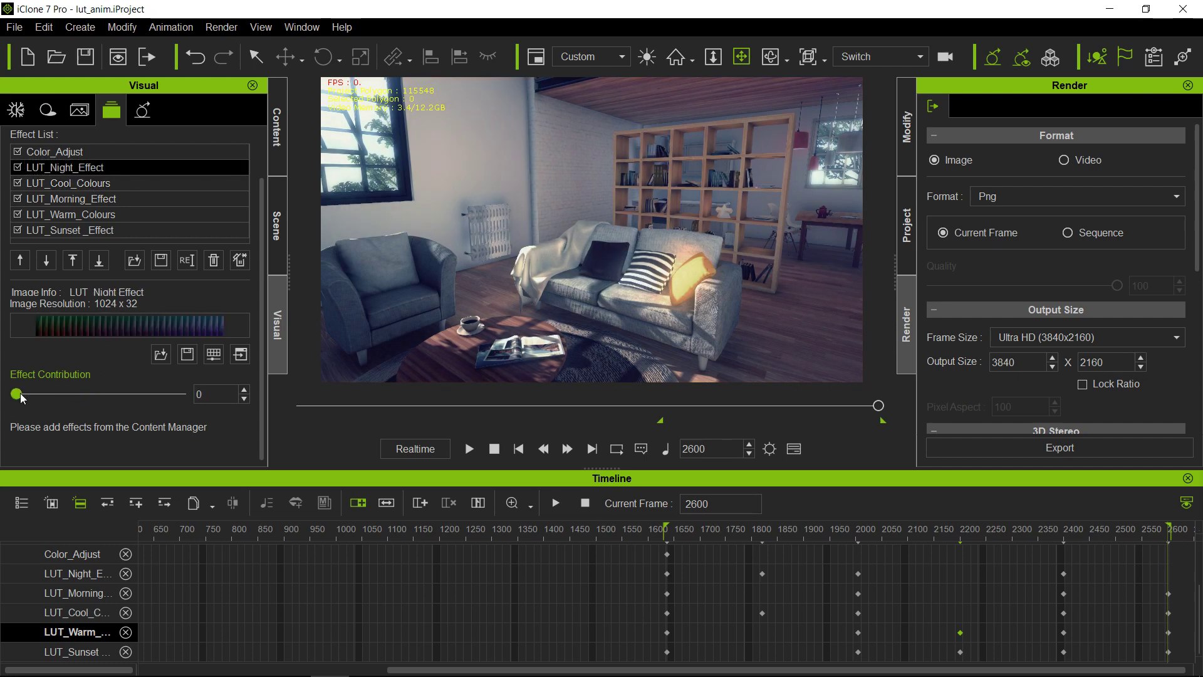
left_click_drag(20, 393, 245, 397)
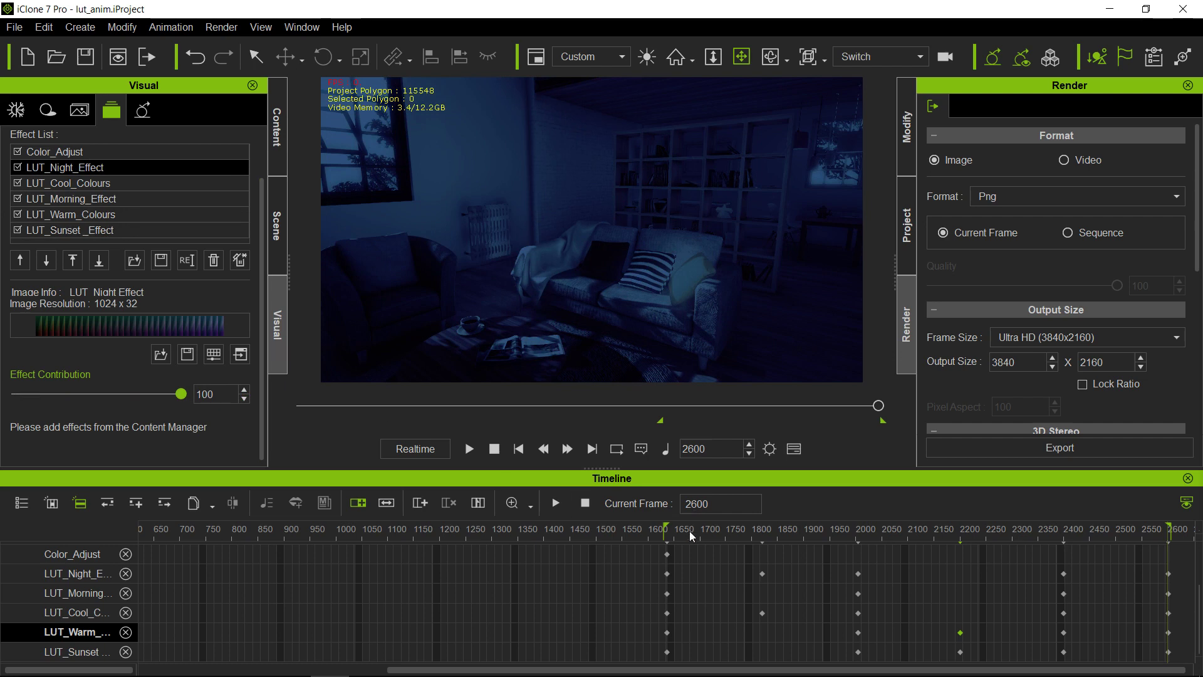
Play the animation from frame 1636 to preview all LUT transitions, then stop playback
left_click(485, 452)
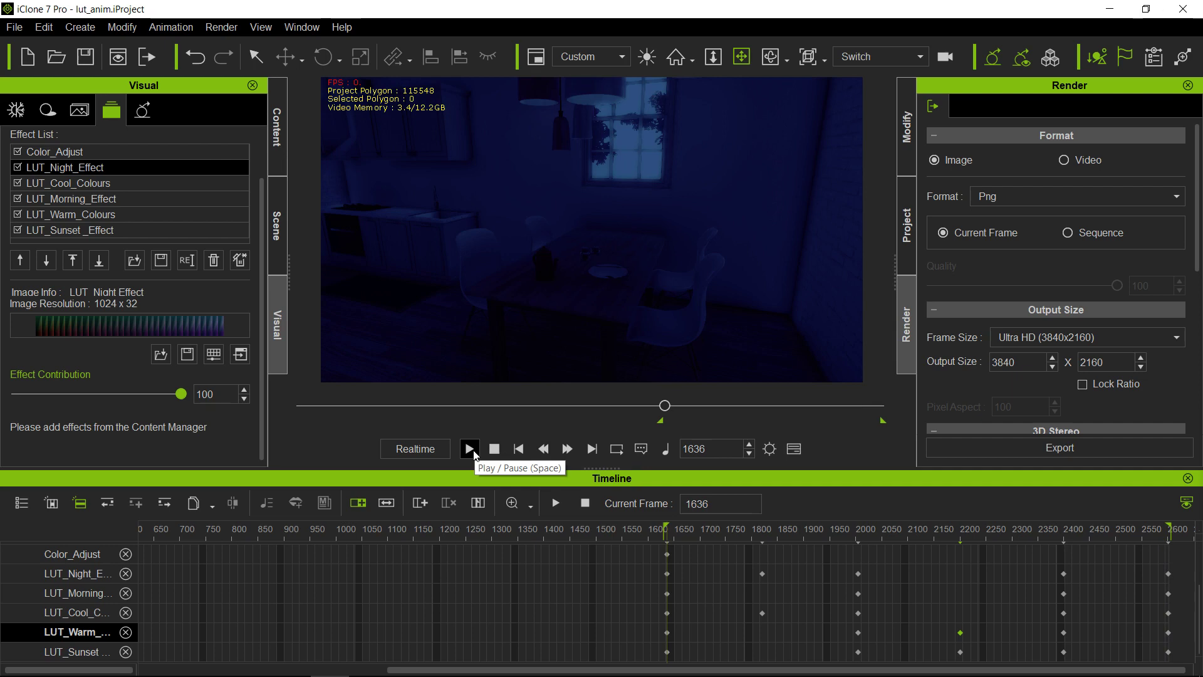
left_click(470, 449)
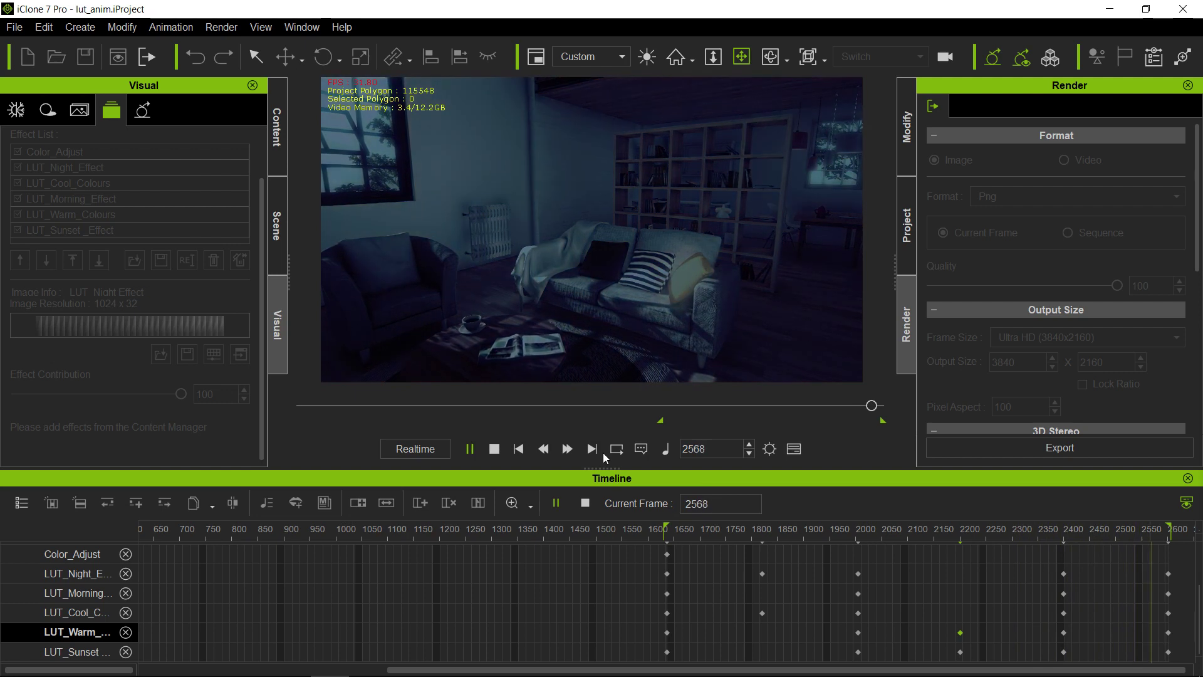
left_click(494, 449)
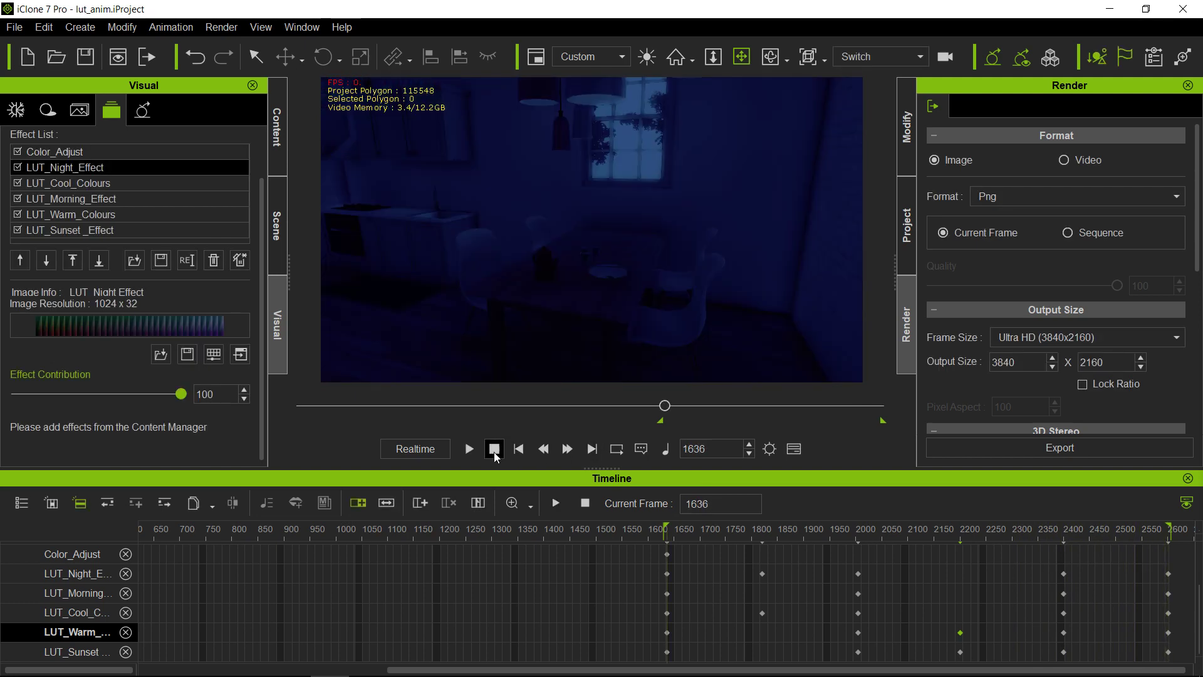